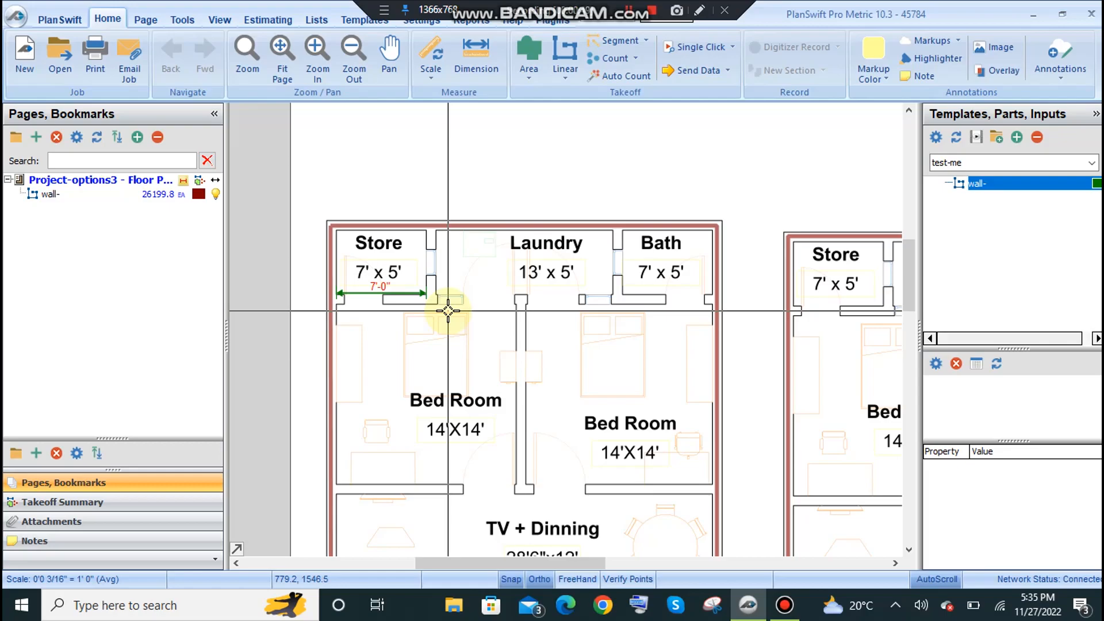
Examine the Option-3 and Option-3a floor plans, focusing on the Store, Laundry, Bath and Bed Room areas of Option-3.
scroll(559, 265, down, 5)
scroll(468, 206, up, 2)
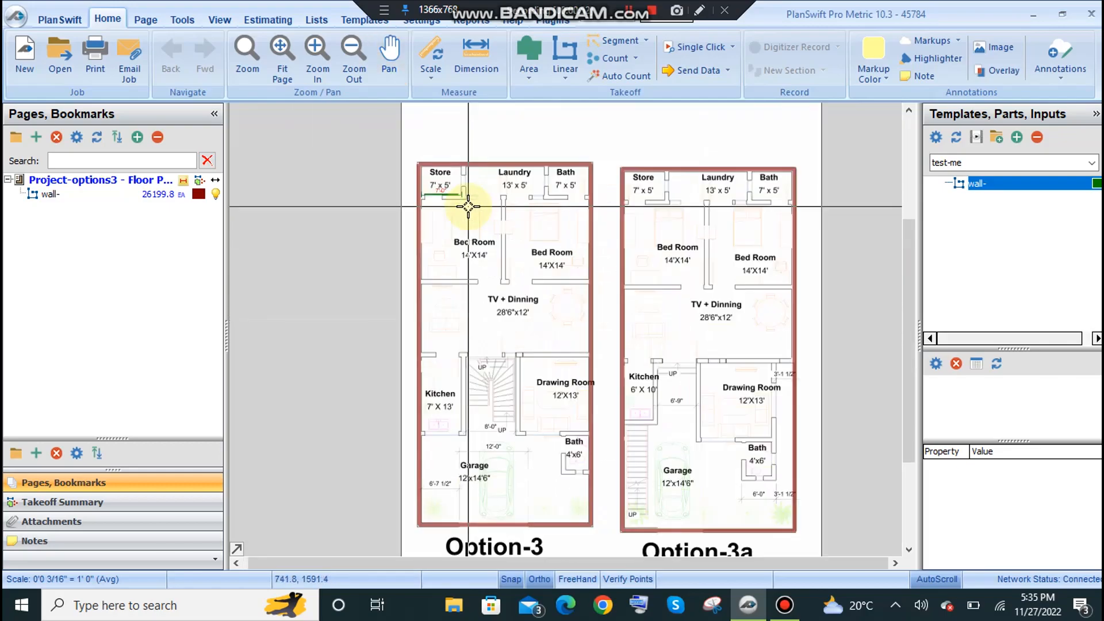
scroll(468, 206, up, 3)
scroll(451, 271, down, 1)
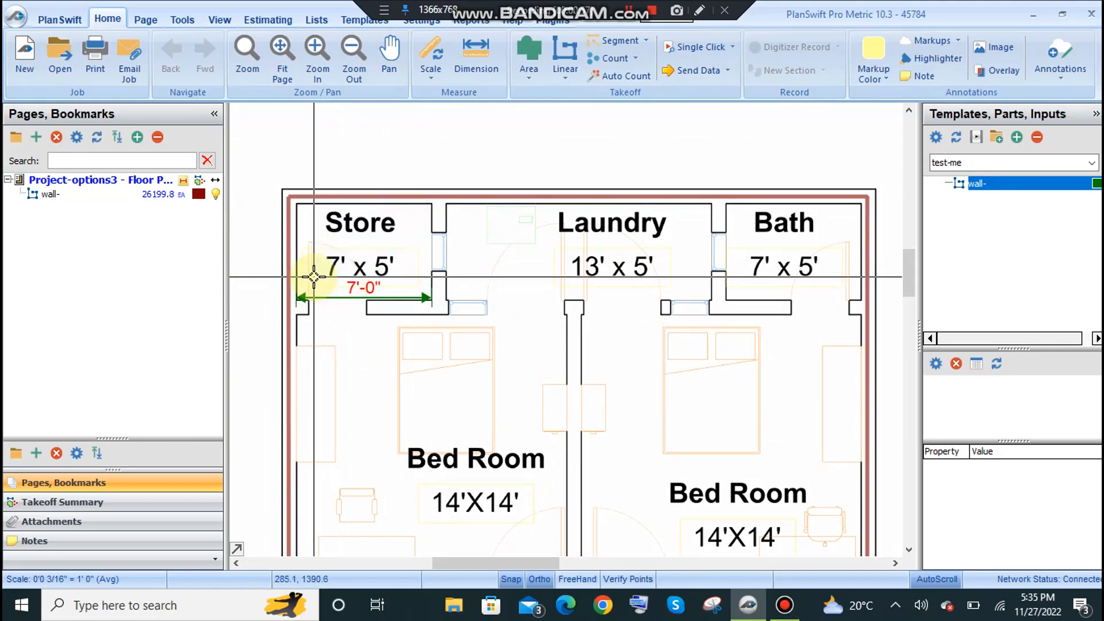
scroll(353, 234, down, 3)
drag(463, 328, 406, 283)
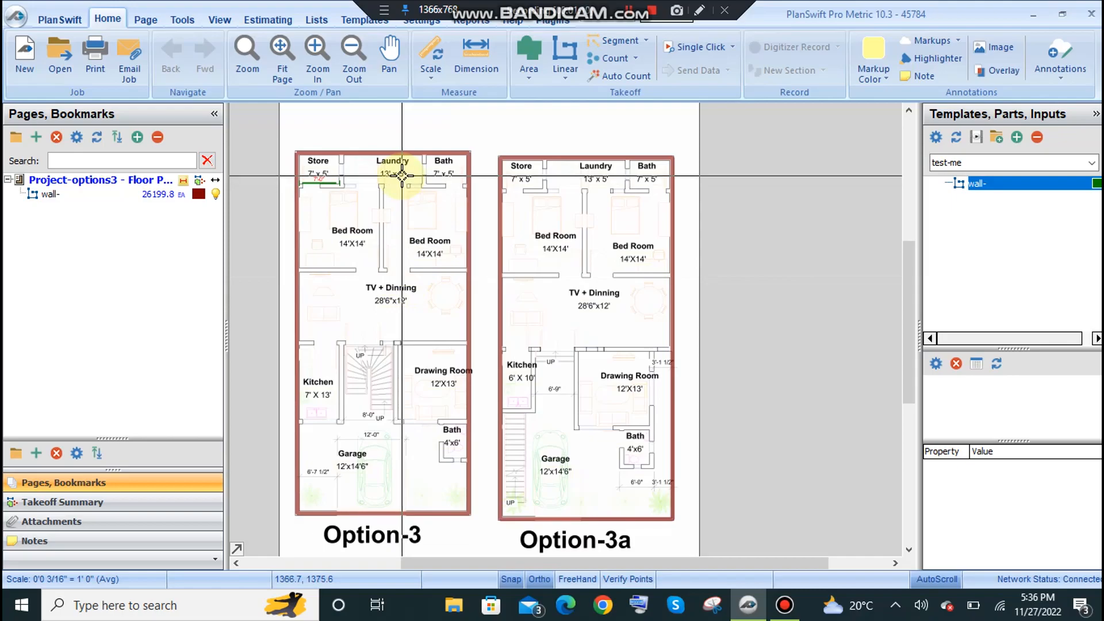
scroll(374, 178, up, 5)
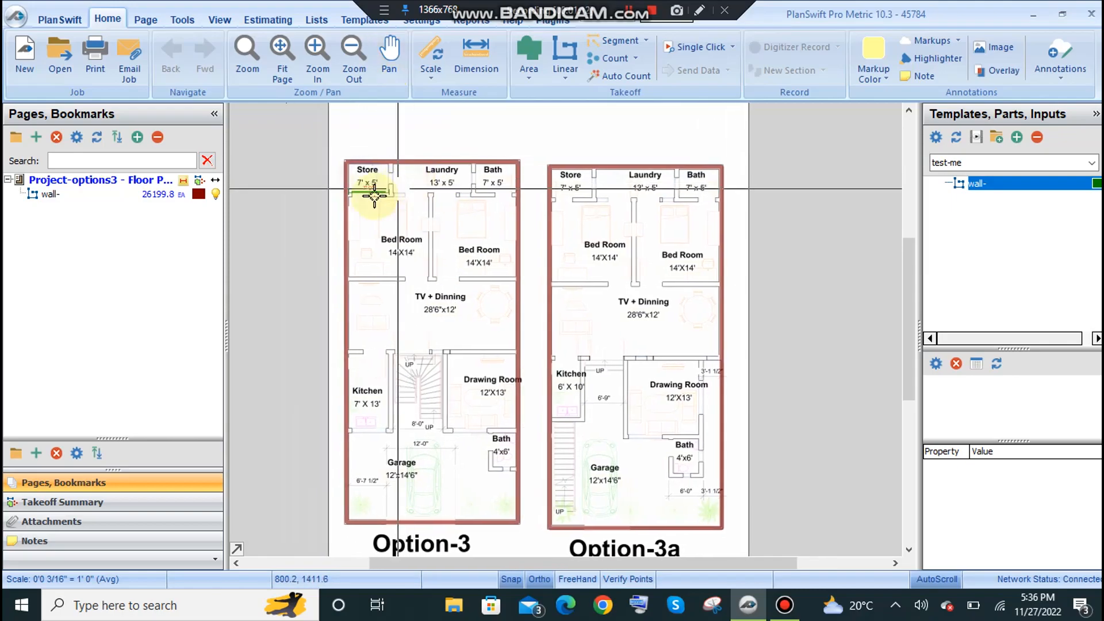
scroll(502, 213, down, 1)
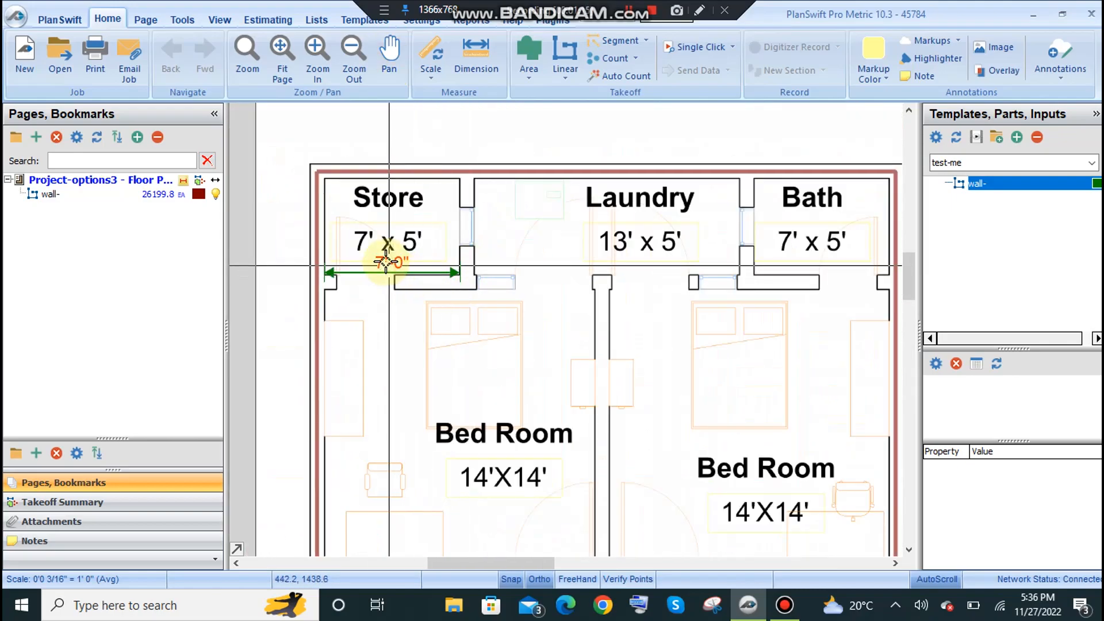
scroll(466, 277, up, 1)
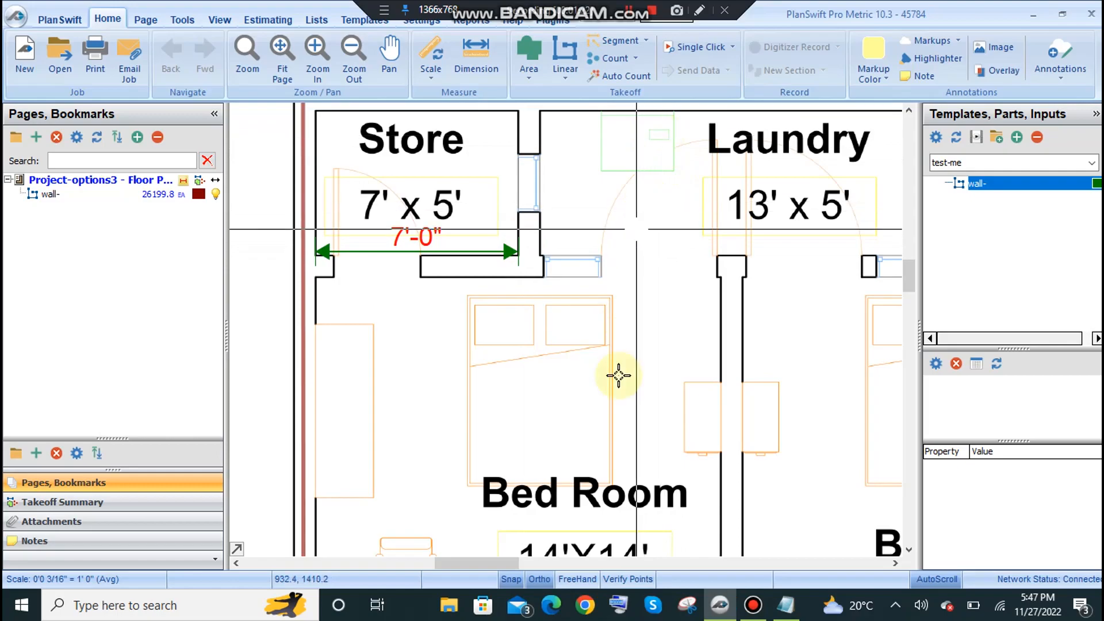
Switch to the lec notes in Notepad and review the column concrete volume formula and its cft unit.
click(786, 604)
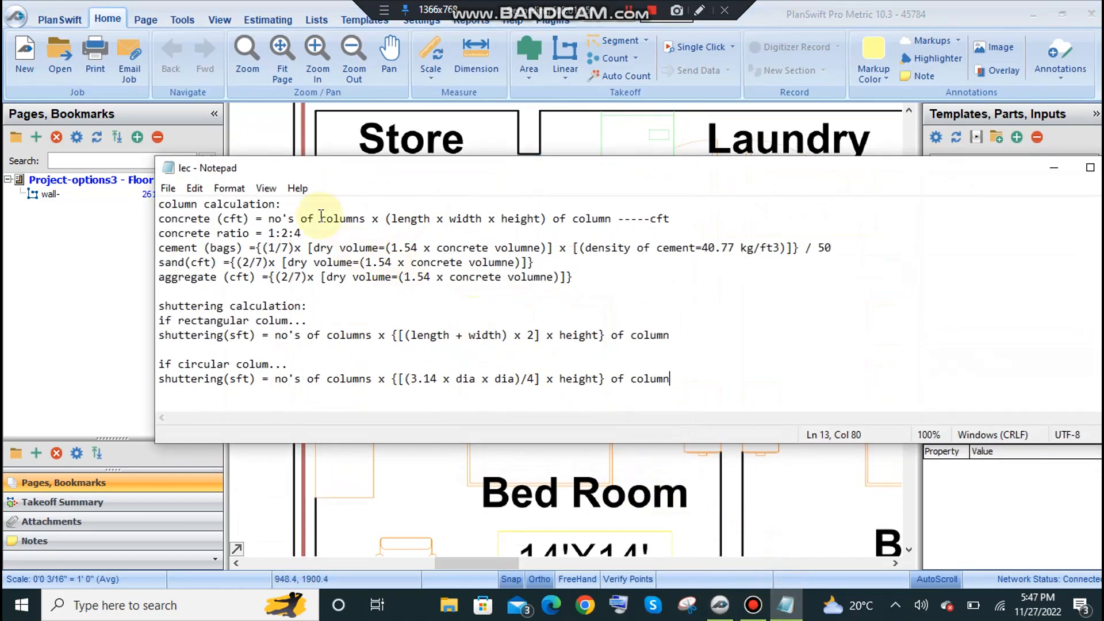
drag(354, 158, 374, 179)
drag(219, 178, 312, 178)
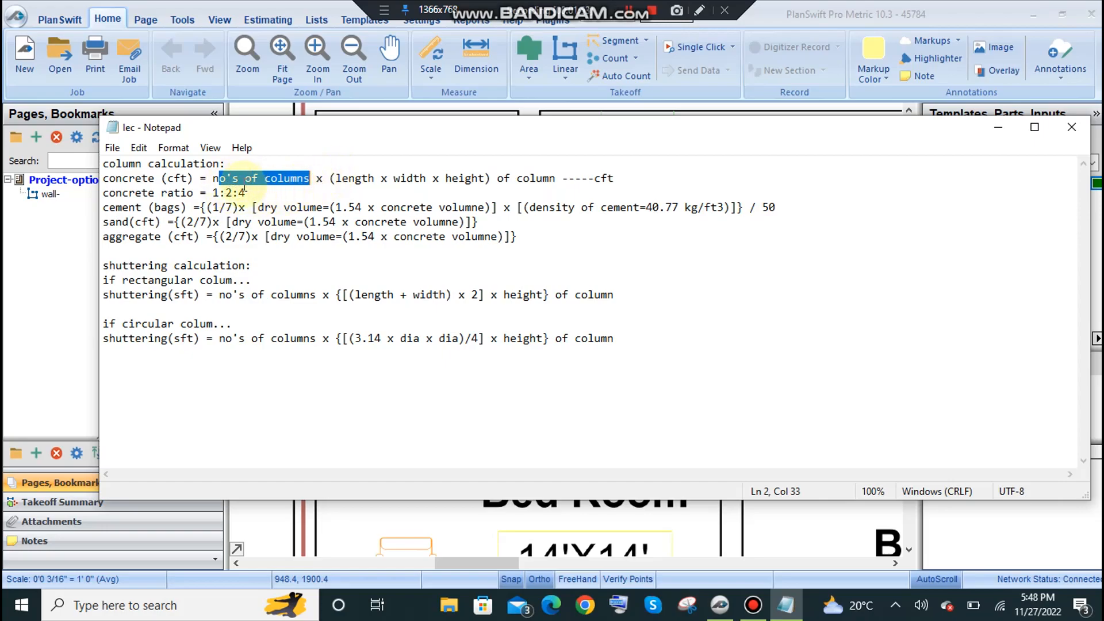
mouse_move(335, 178)
mouse_down()
mouse_move(484, 178)
mouse_move(336, 178)
mouse_move(444, 183)
mouse_move(347, 179)
mouse_up()
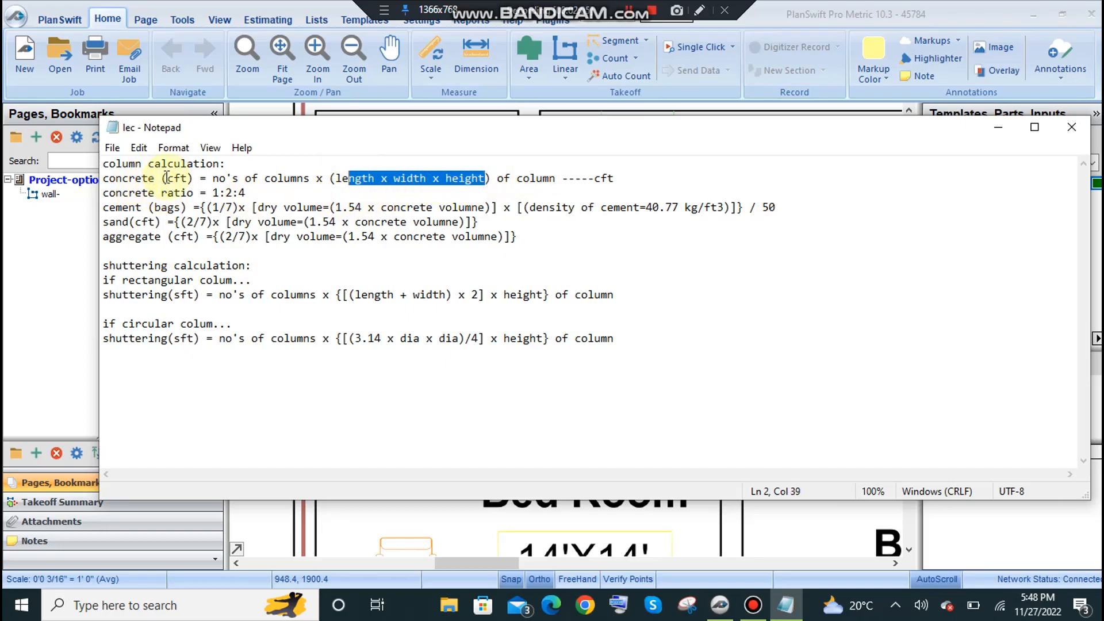
drag(167, 177, 180, 179)
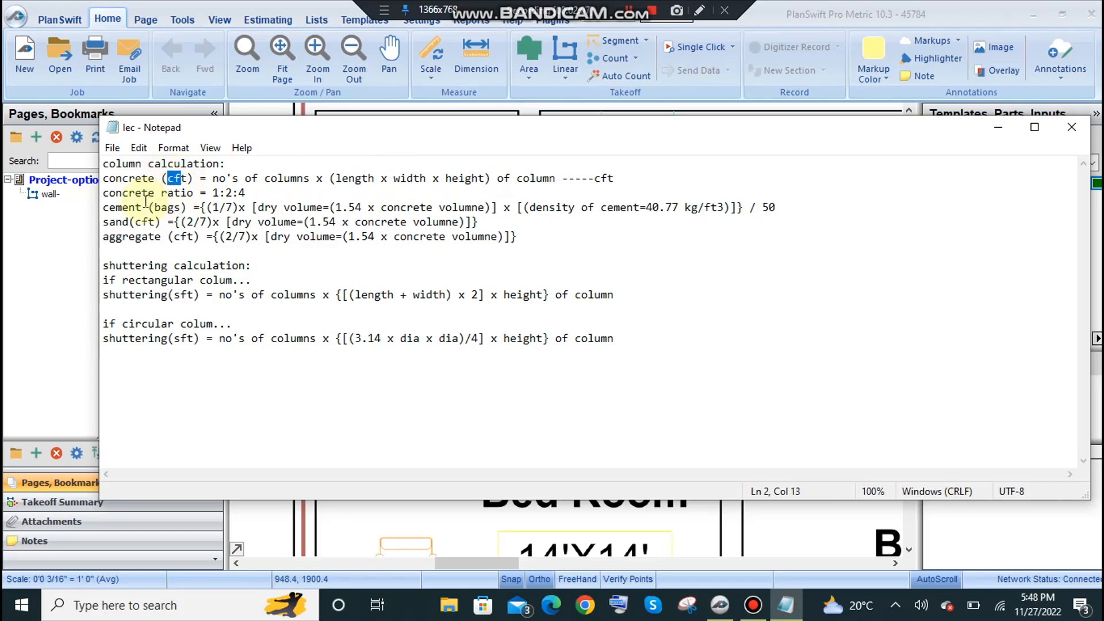
Review the concrete ratio line and how its parts relate to cement, sand and aggregate.
click(104, 193)
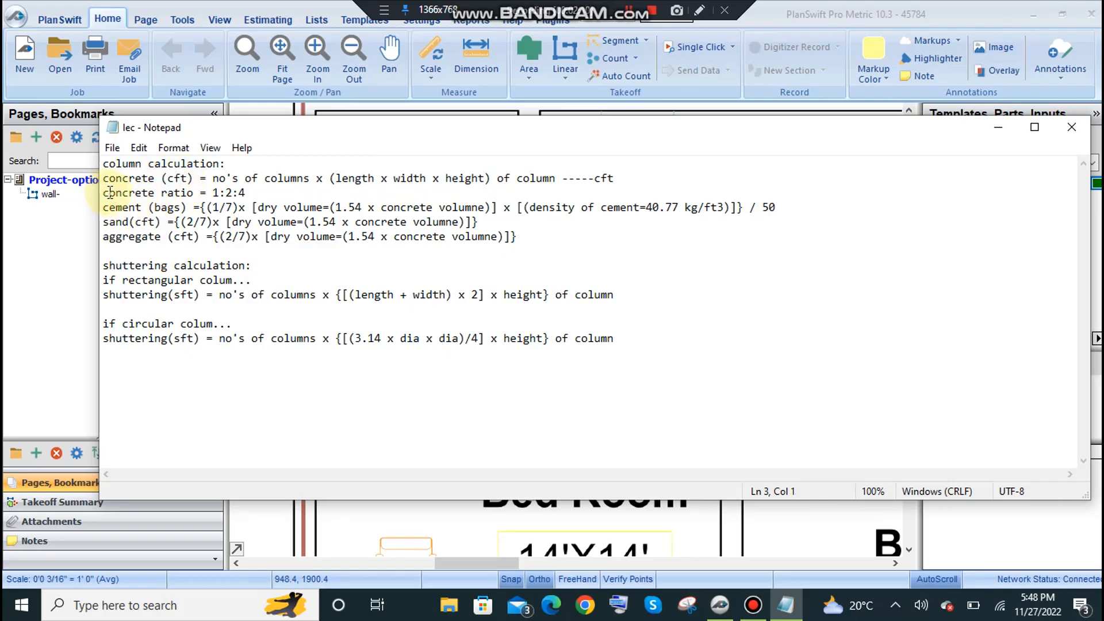
drag(103, 207, 142, 237)
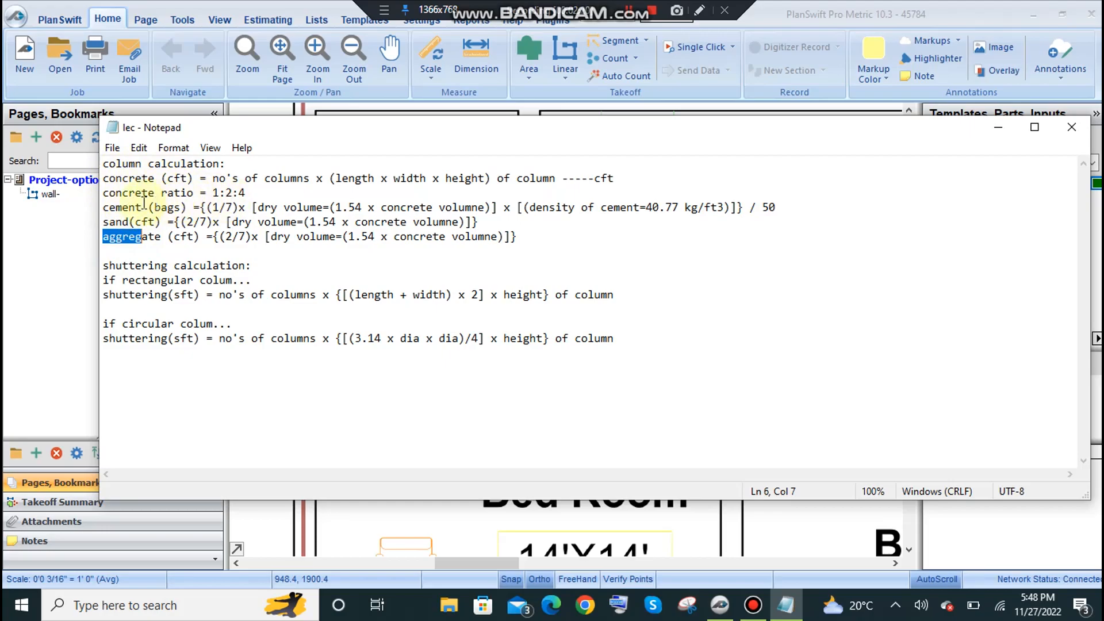
drag(248, 193, 106, 183)
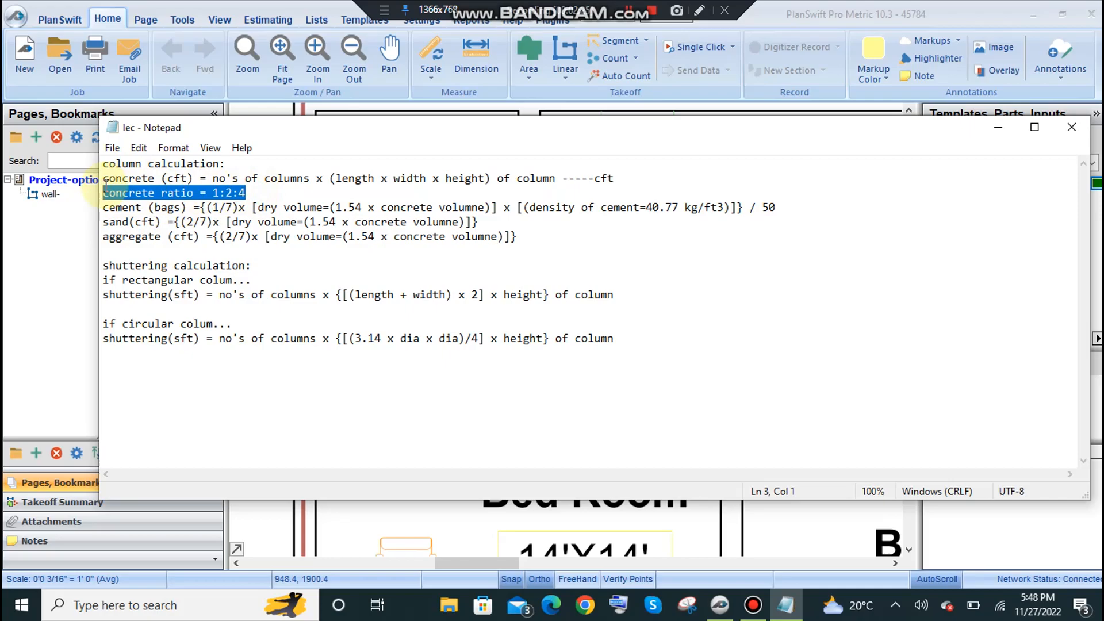
click(212, 192)
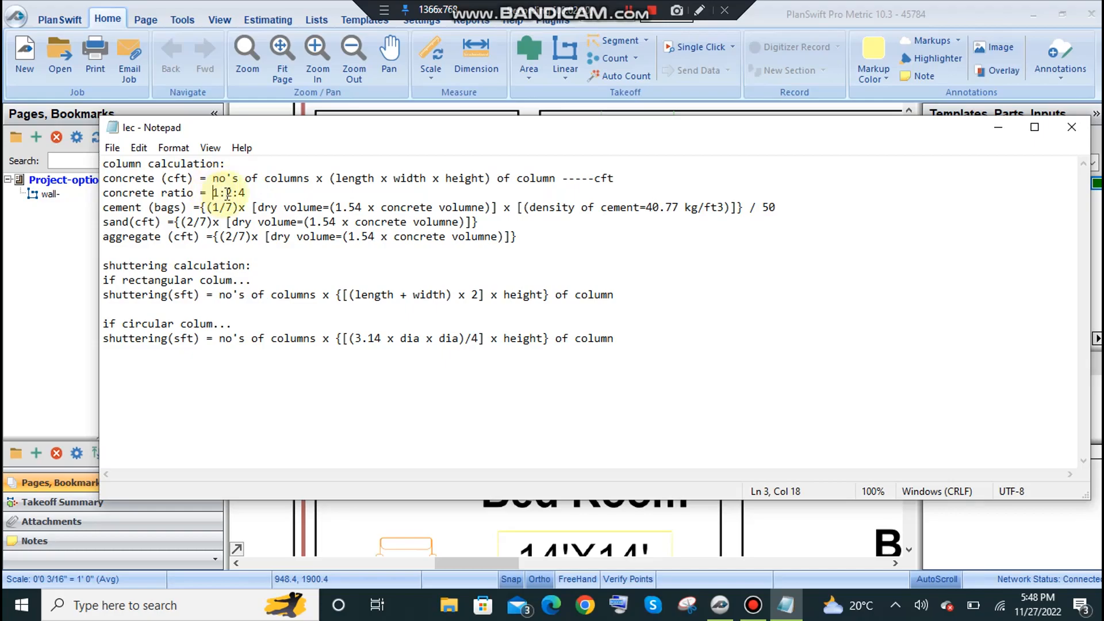
click(231, 193)
click(238, 193)
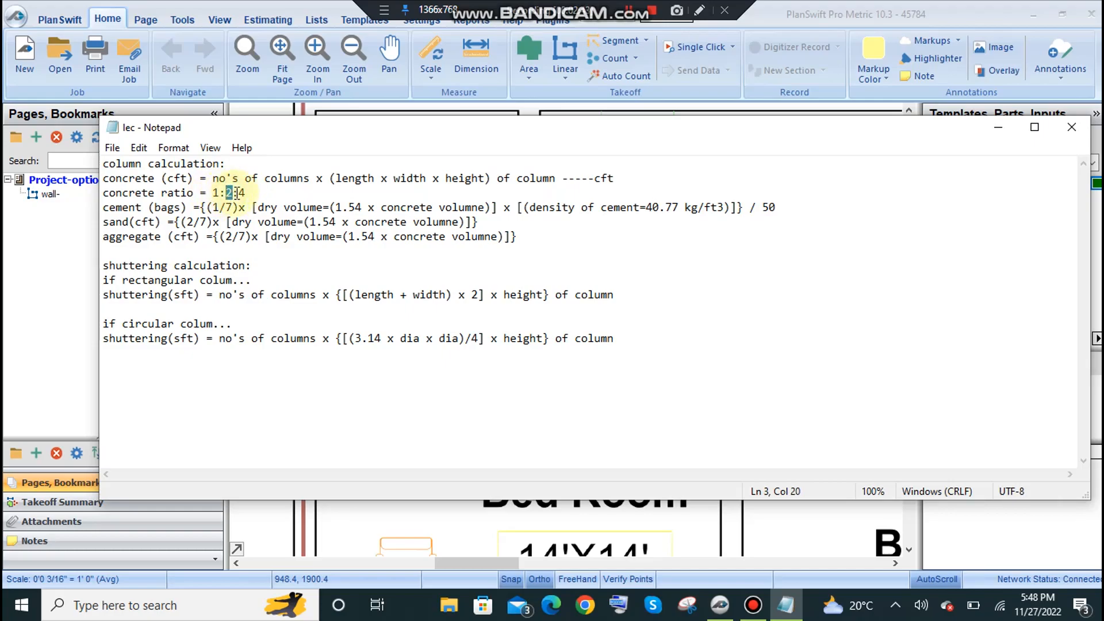
drag(238, 192, 252, 193)
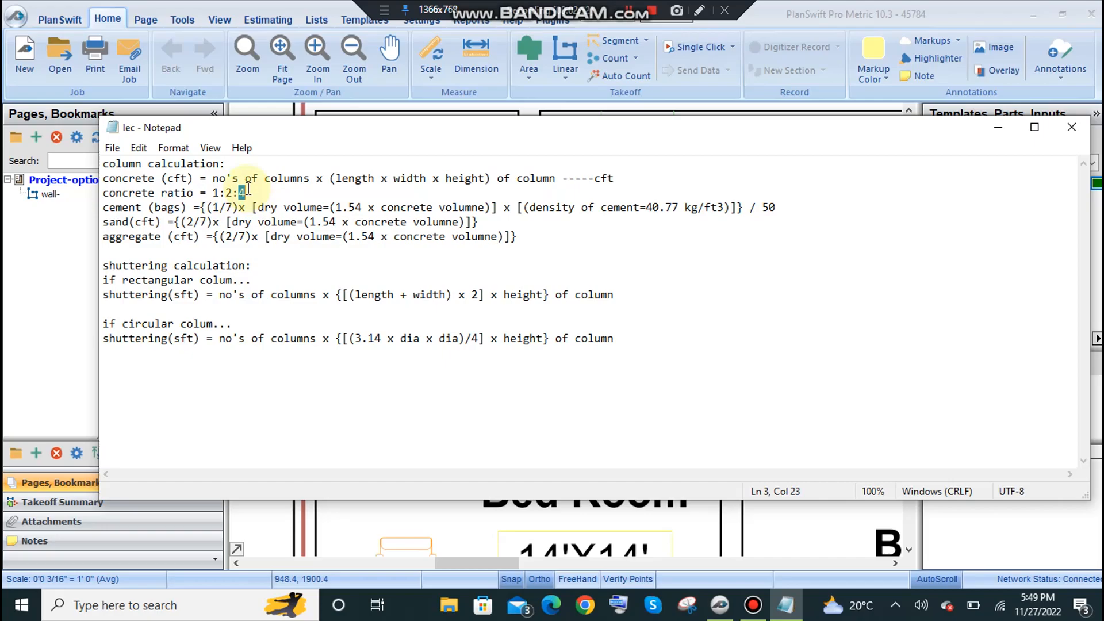
Review the cement bags formula, from its ratio share and dry volume to the cement density and final division.
drag(104, 207, 401, 197)
drag(207, 207, 775, 208)
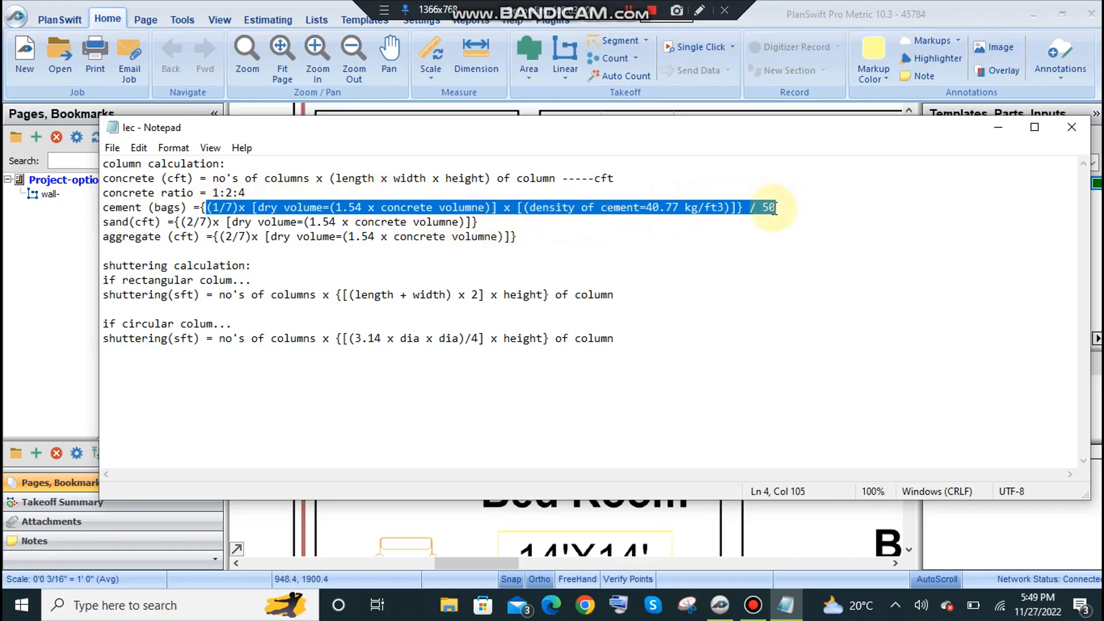
click(774, 208)
click(749, 208)
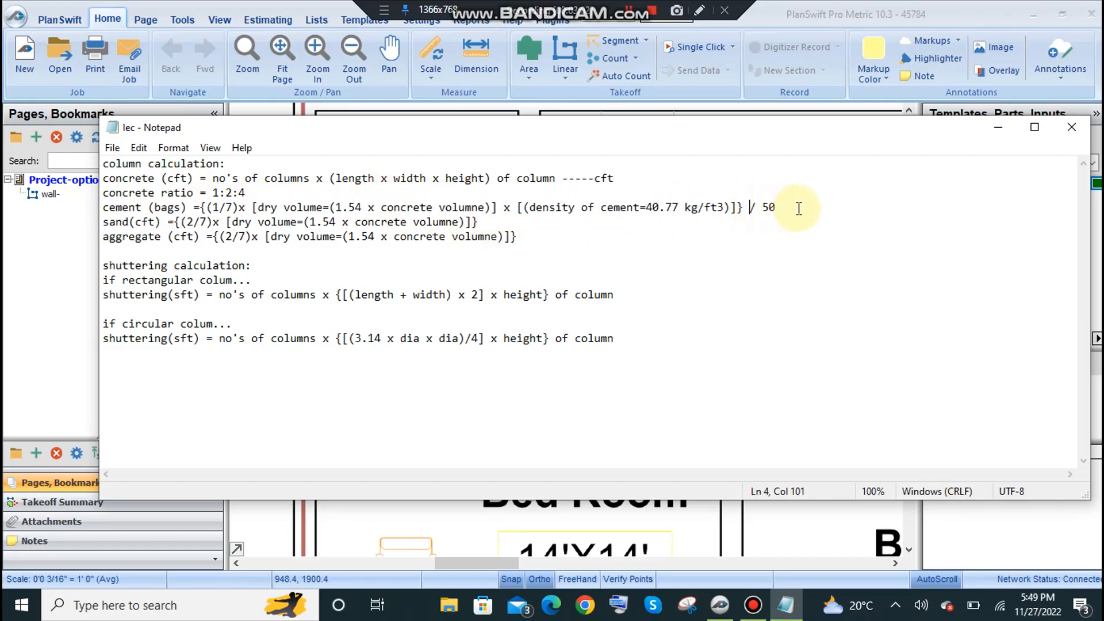
drag(777, 208, 202, 207)
click(310, 208)
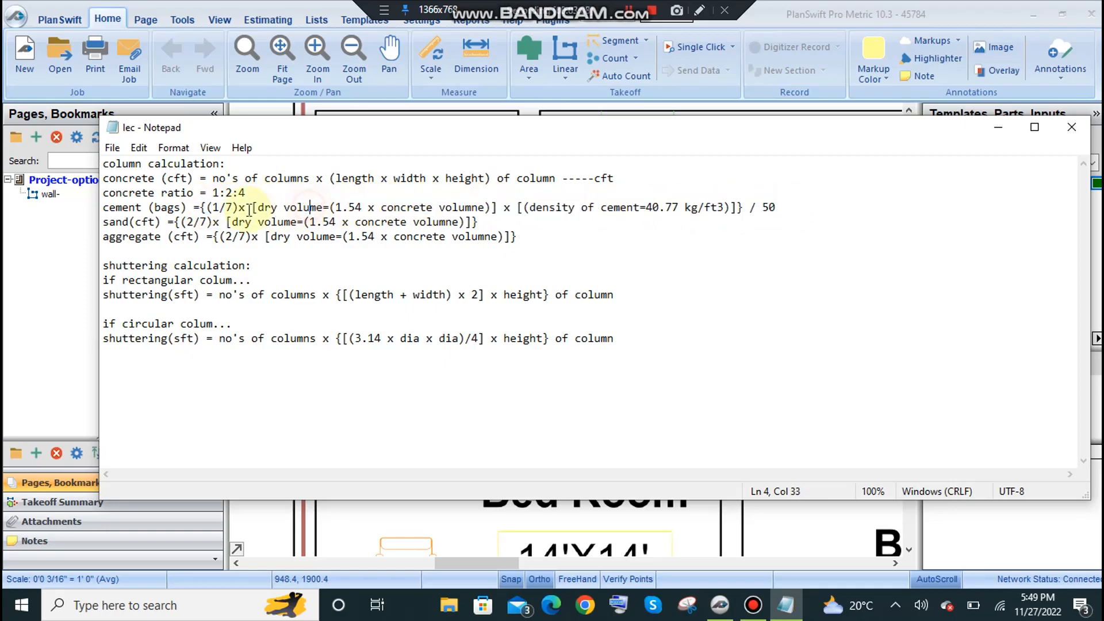
drag(201, 207, 788, 207)
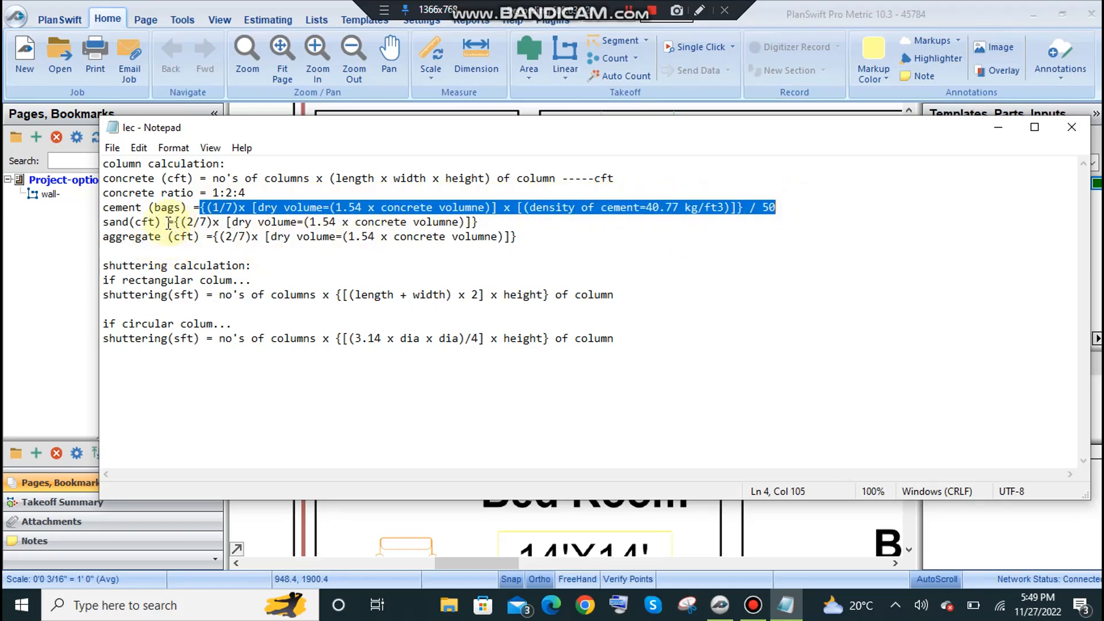
Review the sand and aggregate formulas under the column calculation heading.
drag(109, 222, 173, 222)
drag(173, 222, 439, 222)
click(120, 237)
drag(225, 236, 478, 237)
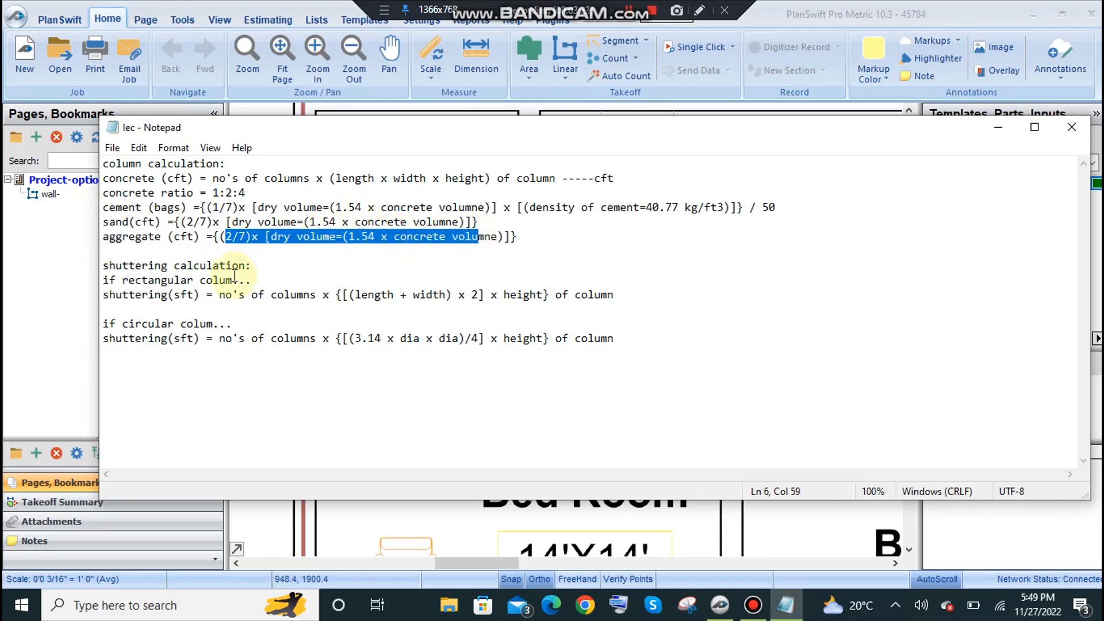
drag(103, 164, 218, 164)
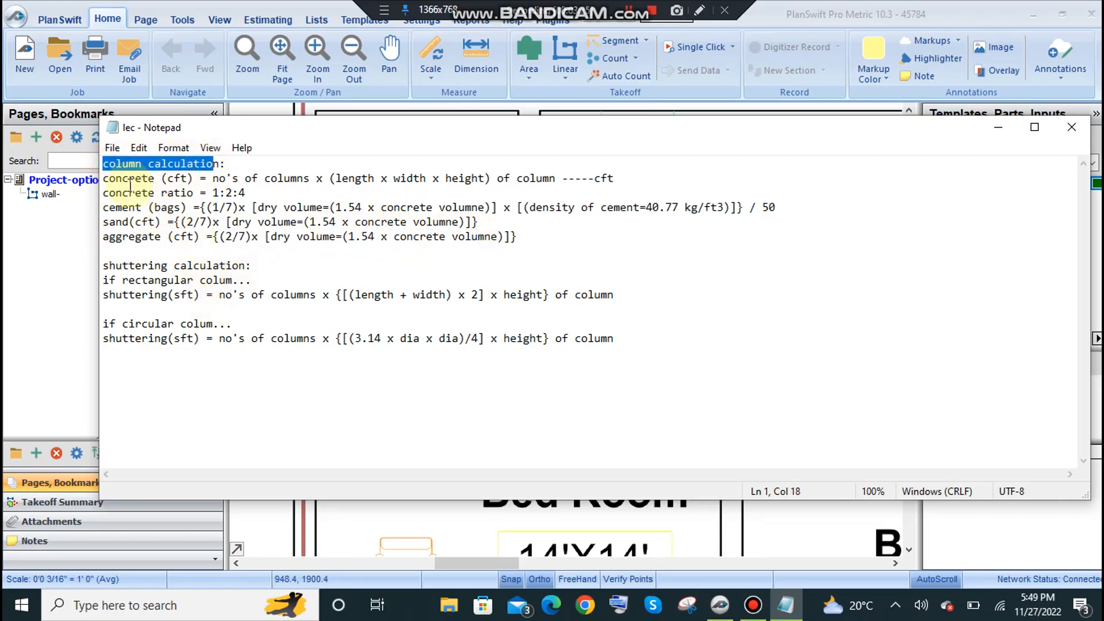
Review the shuttering formula for rectangular columns, including the perimeter term, the height and the sft unit.
drag(103, 265, 253, 267)
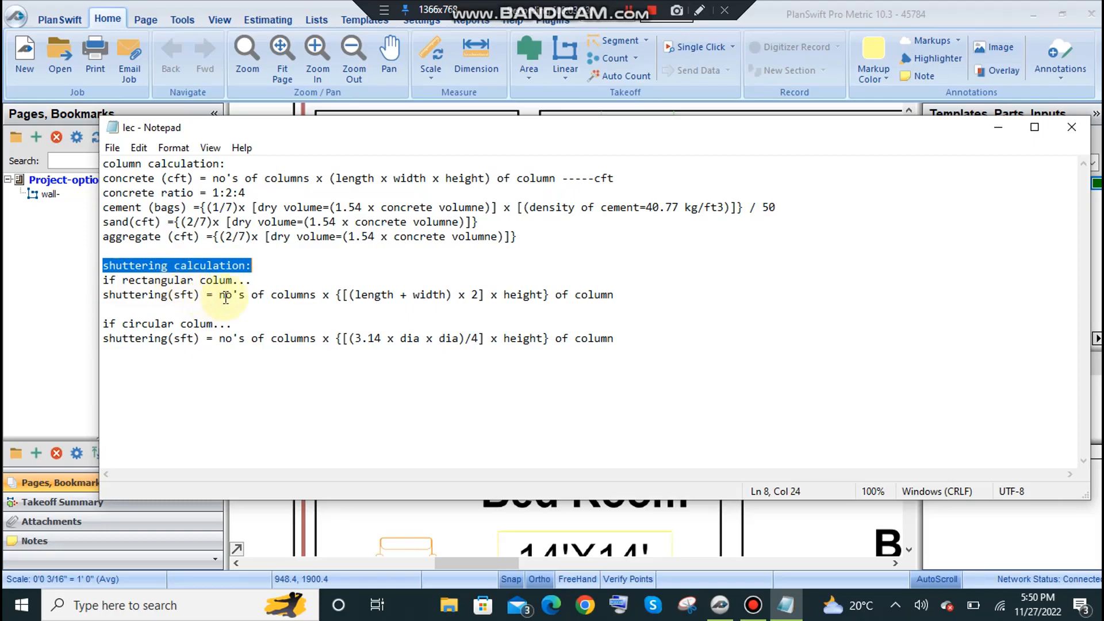
drag(219, 292, 423, 296)
click(354, 295)
click(425, 296)
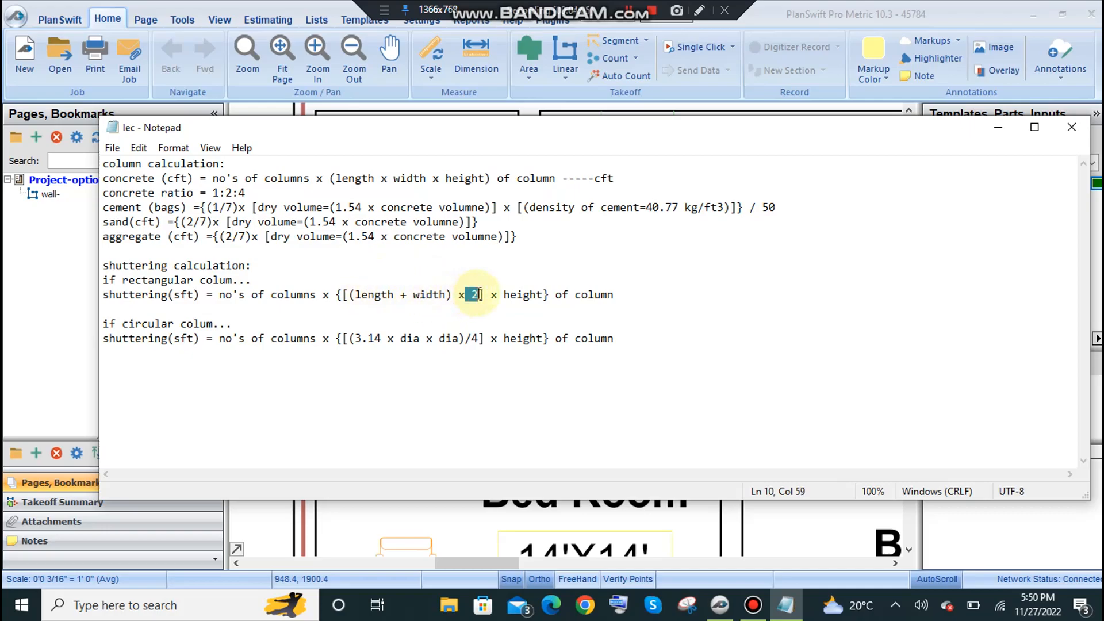
drag(343, 294, 486, 296)
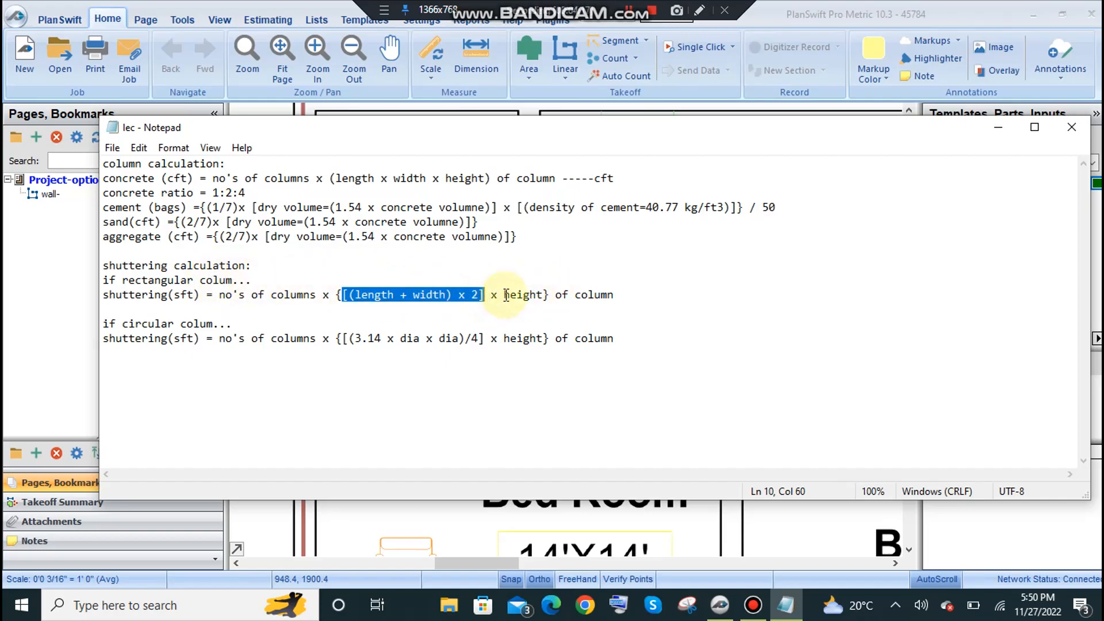
drag(337, 295, 490, 295)
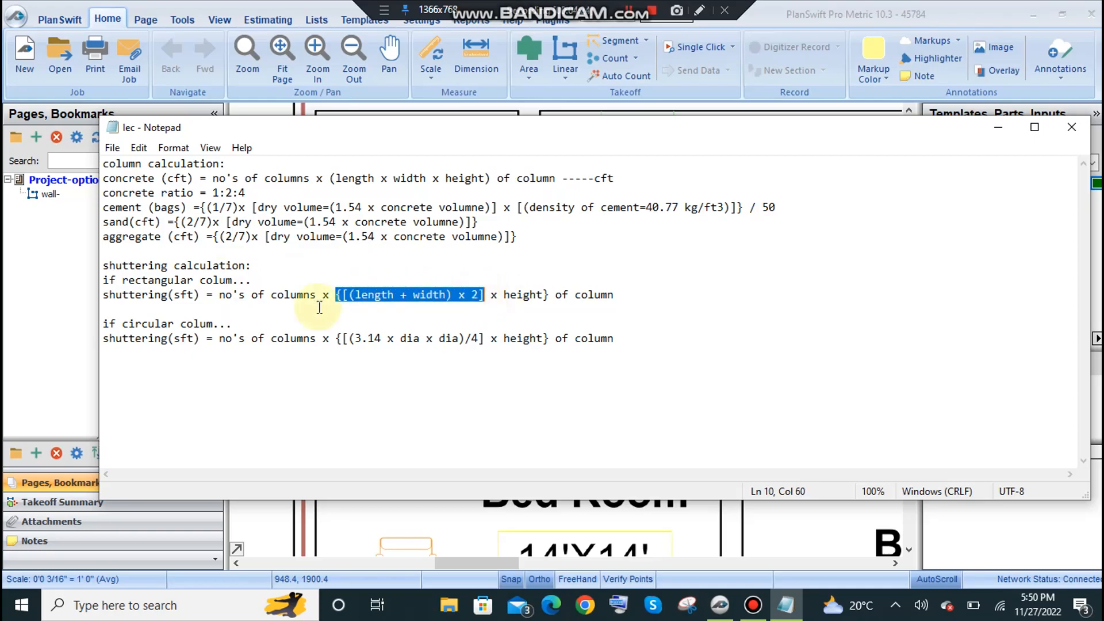
click(172, 294)
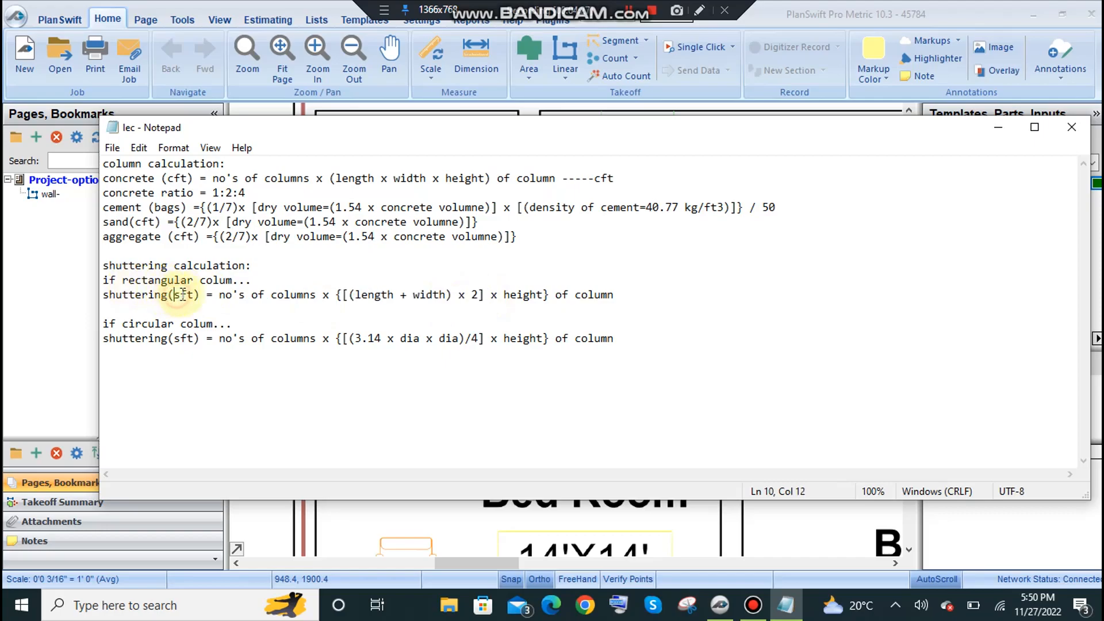
double_click(192, 294)
drag(497, 294, 533, 292)
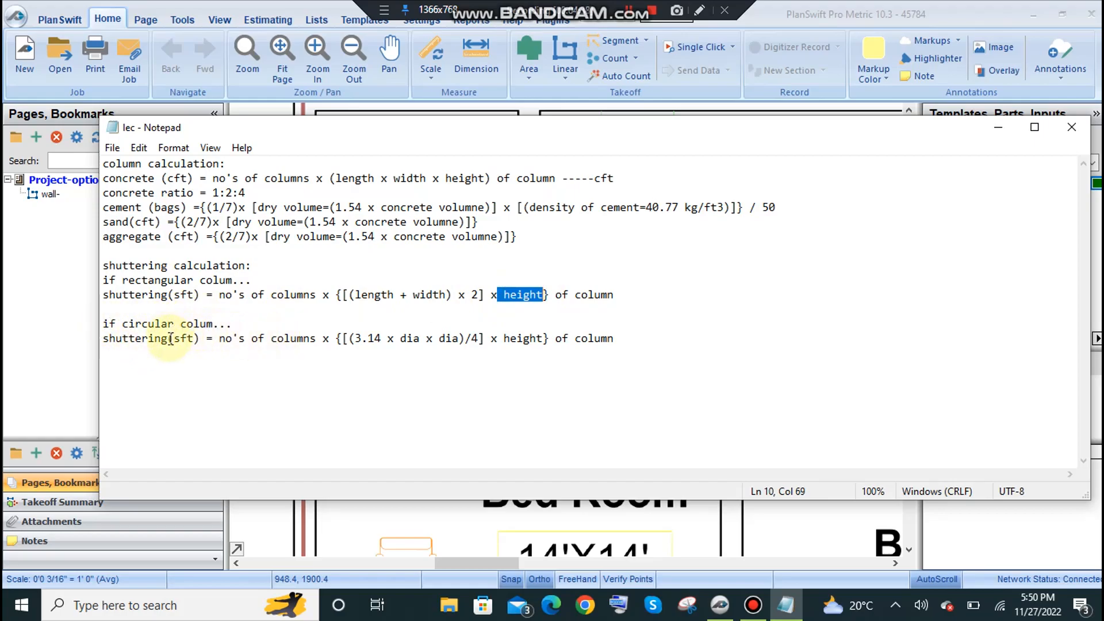
Review the shuttering formula for circular columns, covering the diameter term, the height and the number of columns.
drag(246, 338, 457, 343)
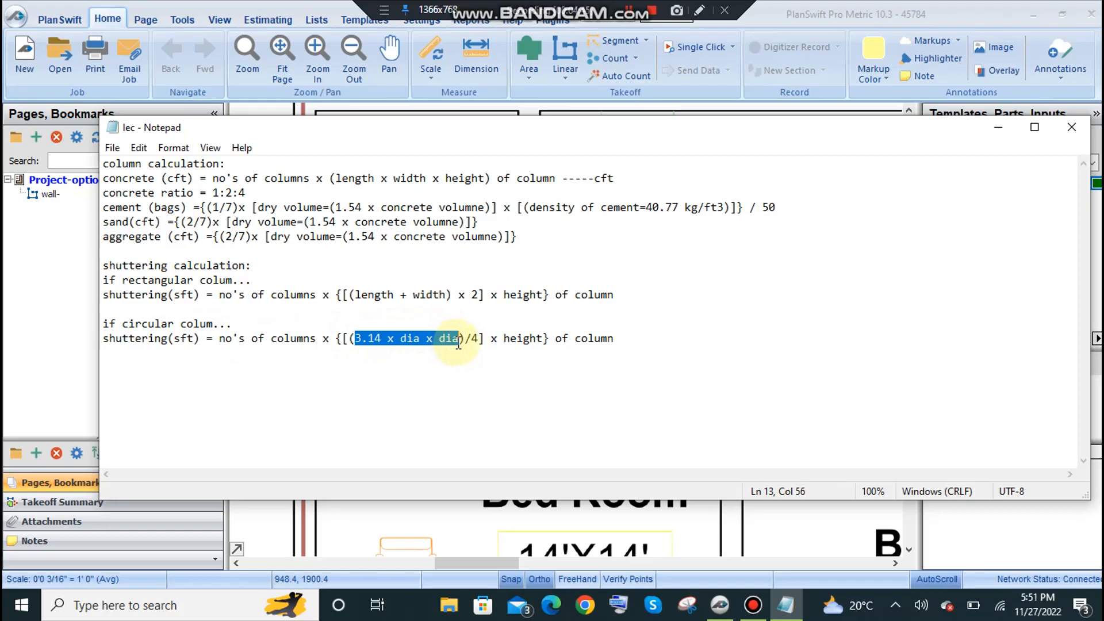
drag(544, 338, 489, 338)
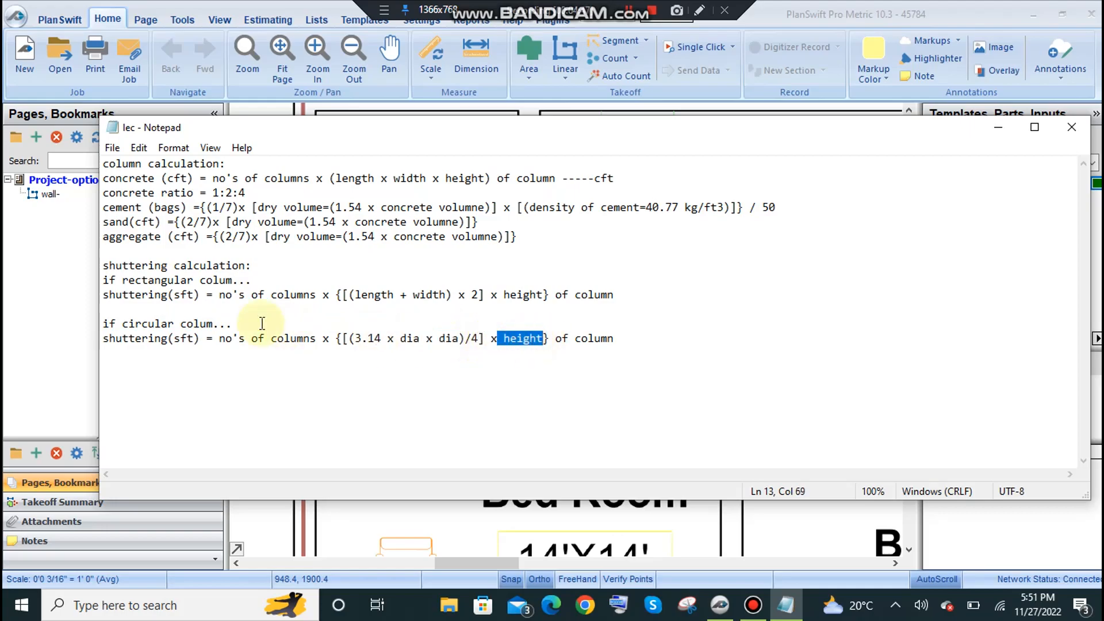
mouse_move(239, 338)
mouse_down()
mouse_move(325, 338)
mouse_move(218, 338)
mouse_up()
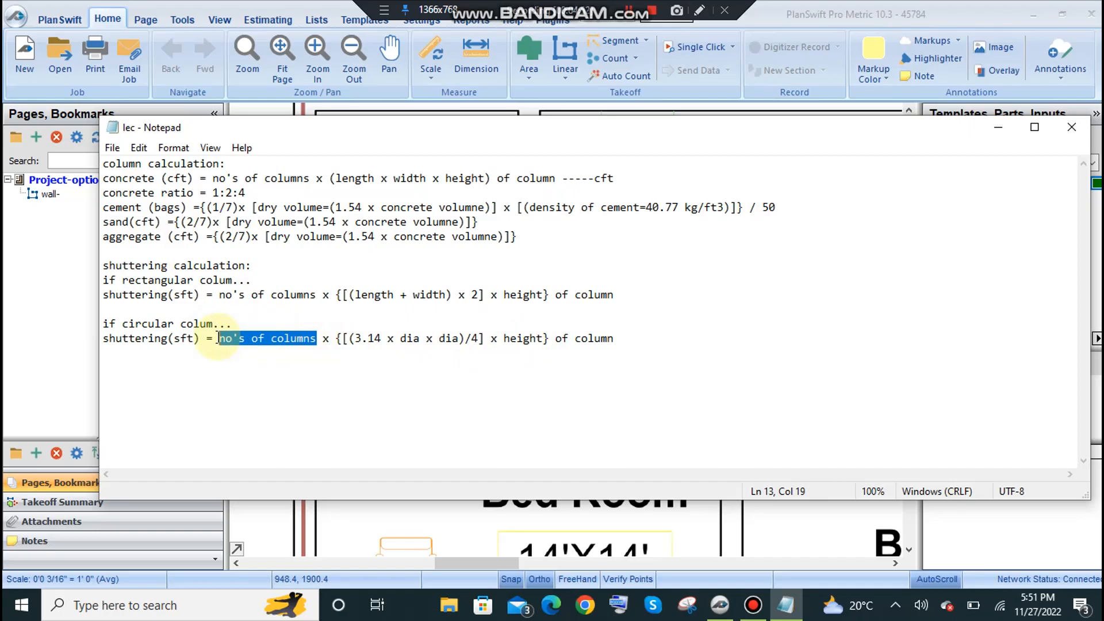
click(310, 338)
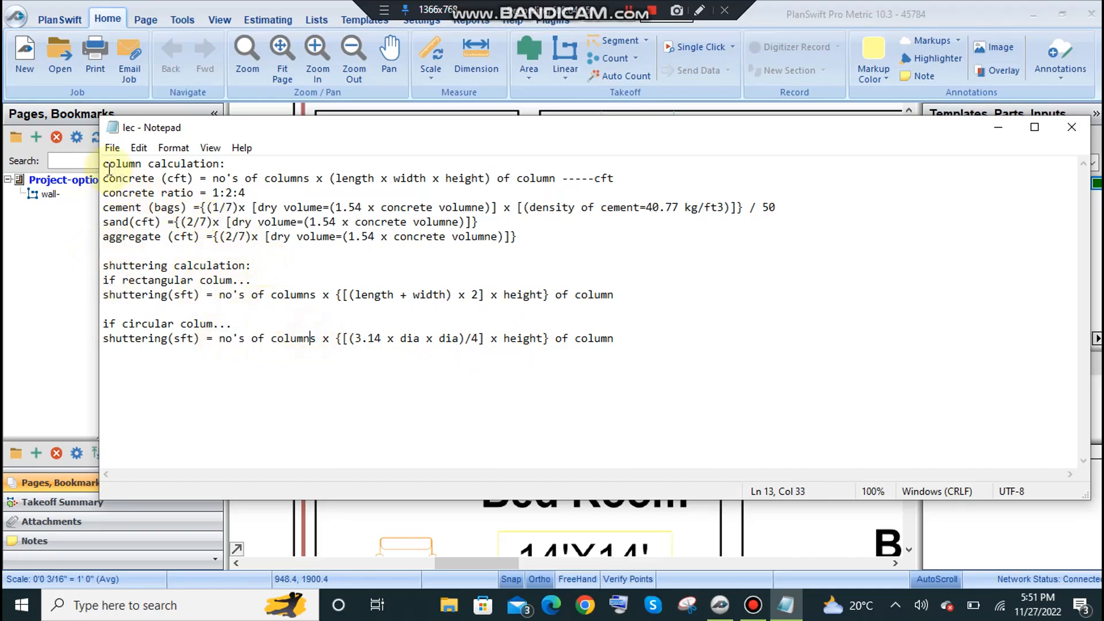
Recheck the full set of column and shuttering formulas, especially the concrete, ratio, cement and sand lines.
drag(108, 166, 621, 347)
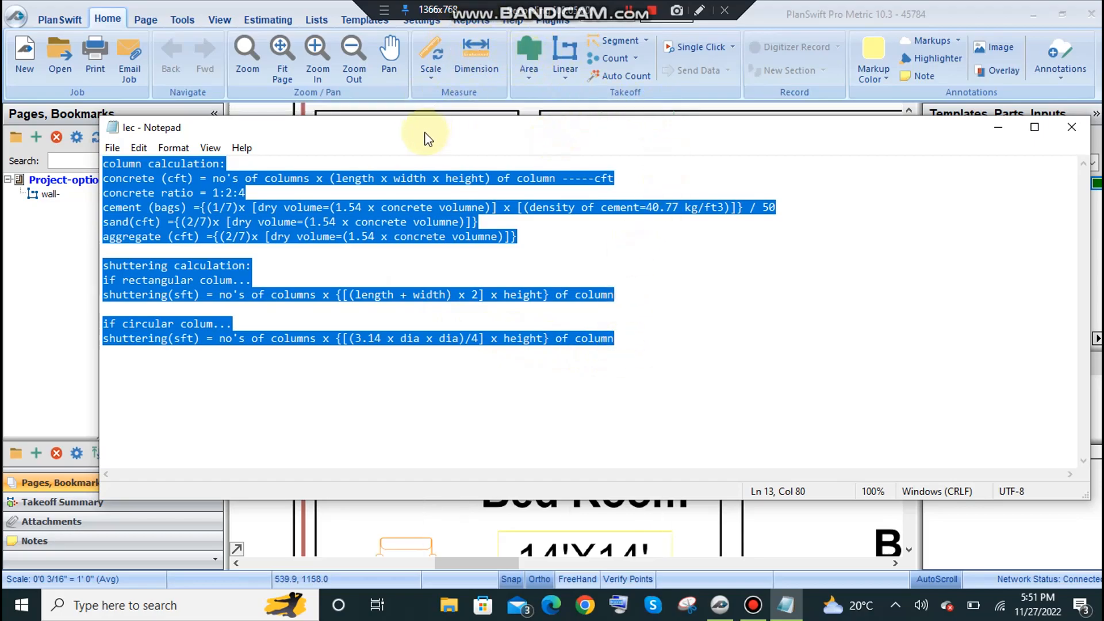
click(230, 178)
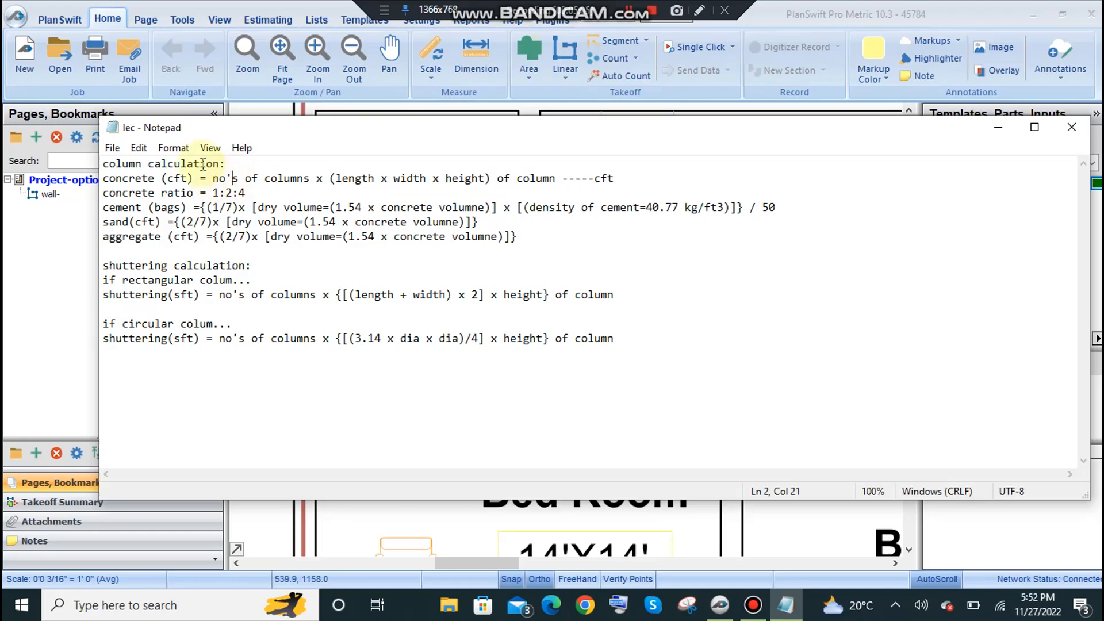
drag(104, 178, 303, 183)
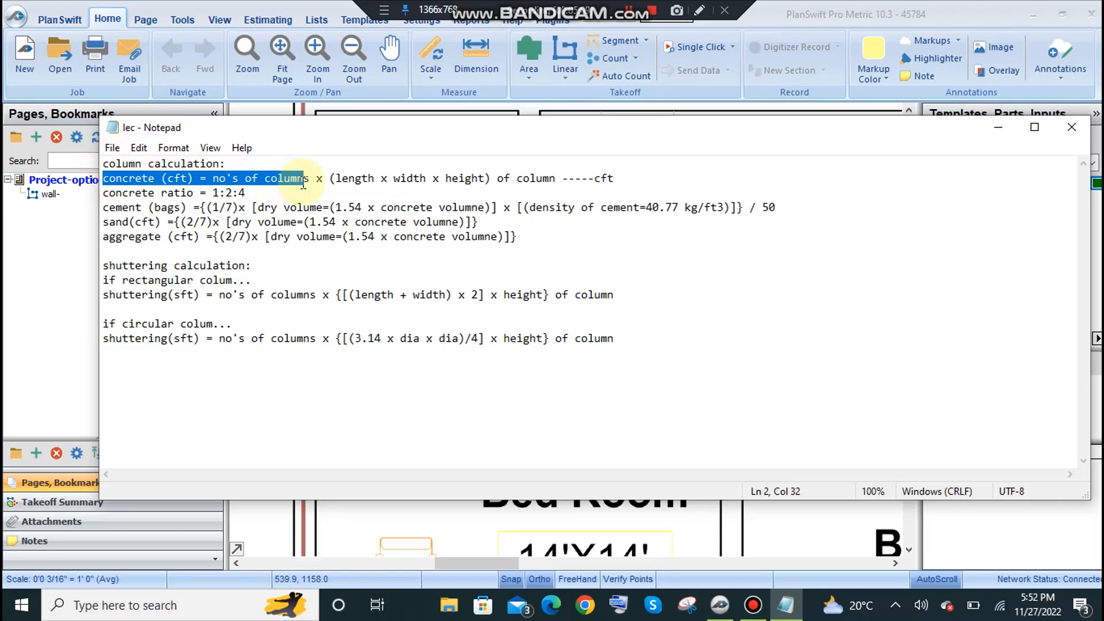
drag(135, 193, 368, 222)
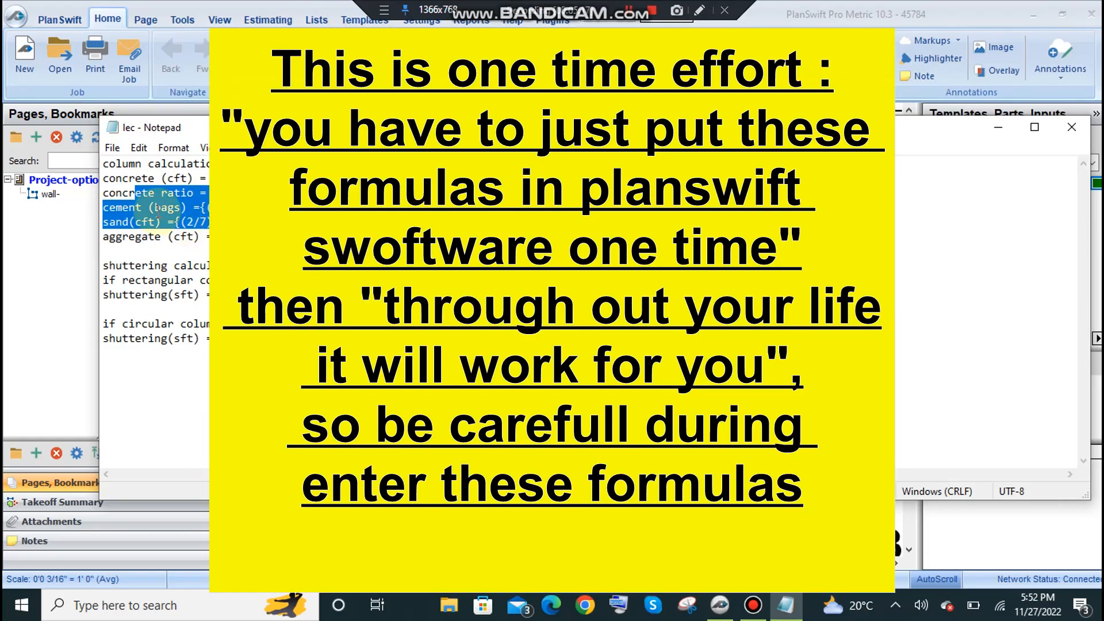
Recheck the start of the cement formula in the notes and return to the floor plan's Store and Laundry area.
drag(161, 208, 200, 208)
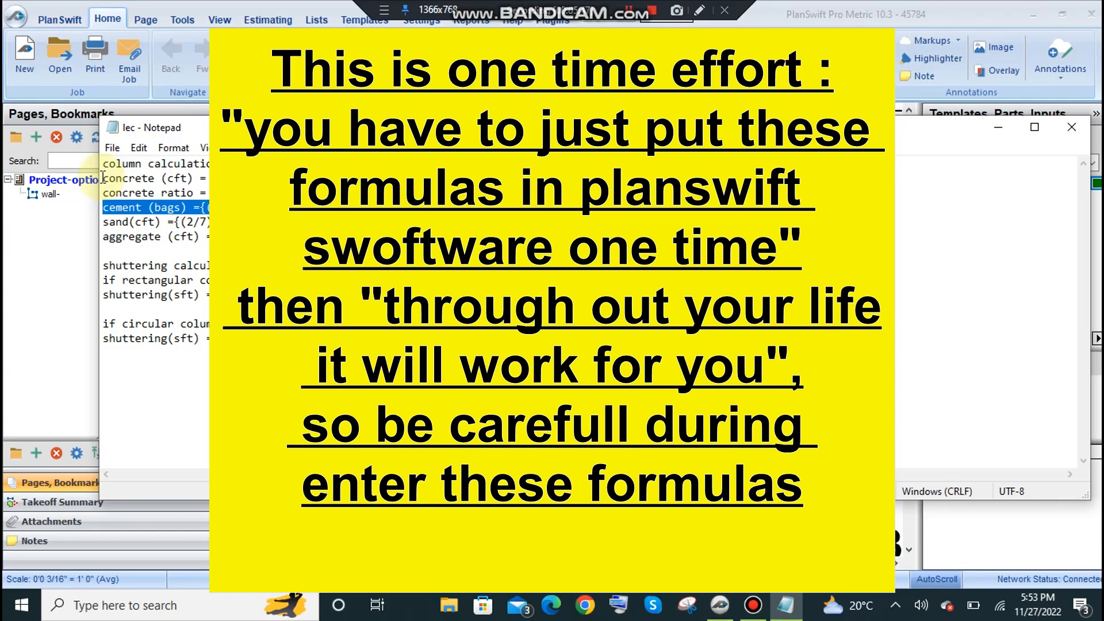
click(998, 126)
scroll(599, 246, down, 3)
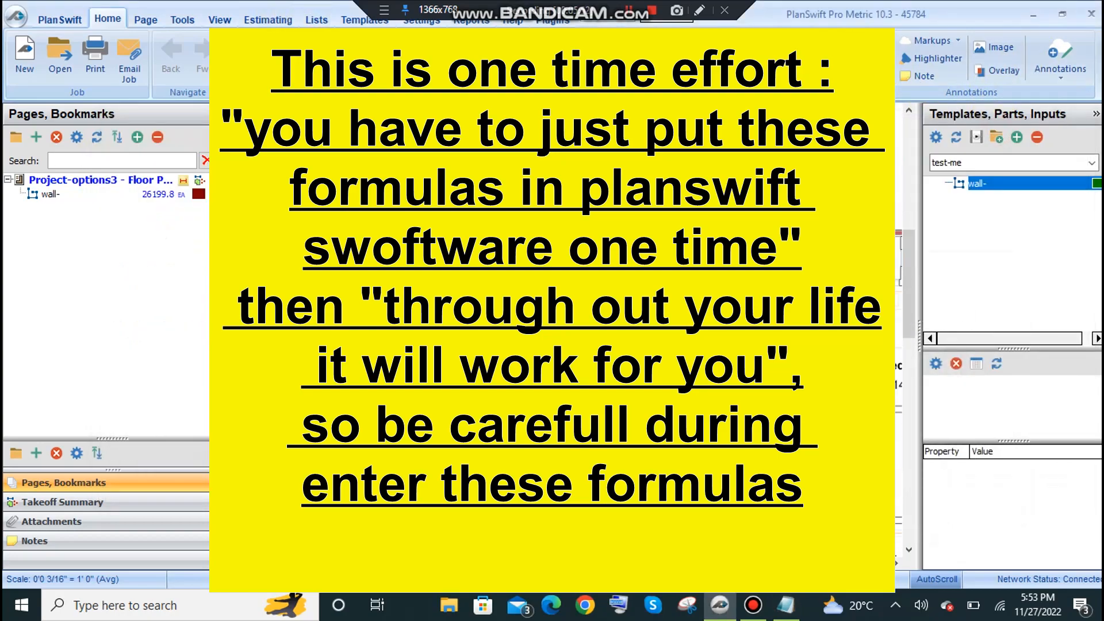
scroll(598, 247, up, 4)
drag(436, 246, 569, 366)
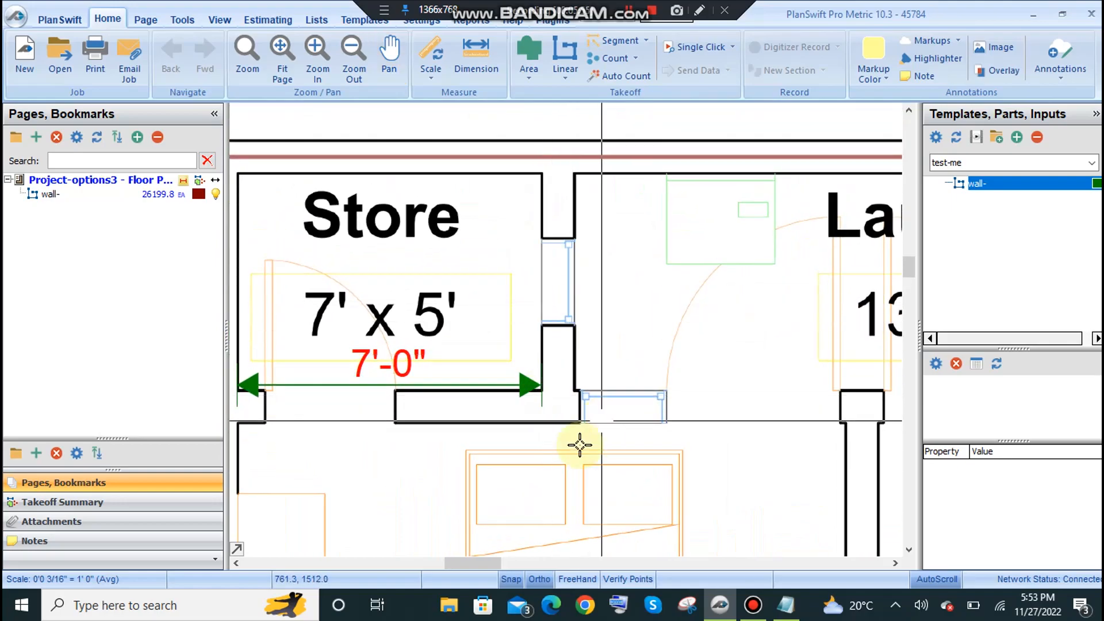
drag(830, 402, 601, 370)
scroll(601, 370, up, 5)
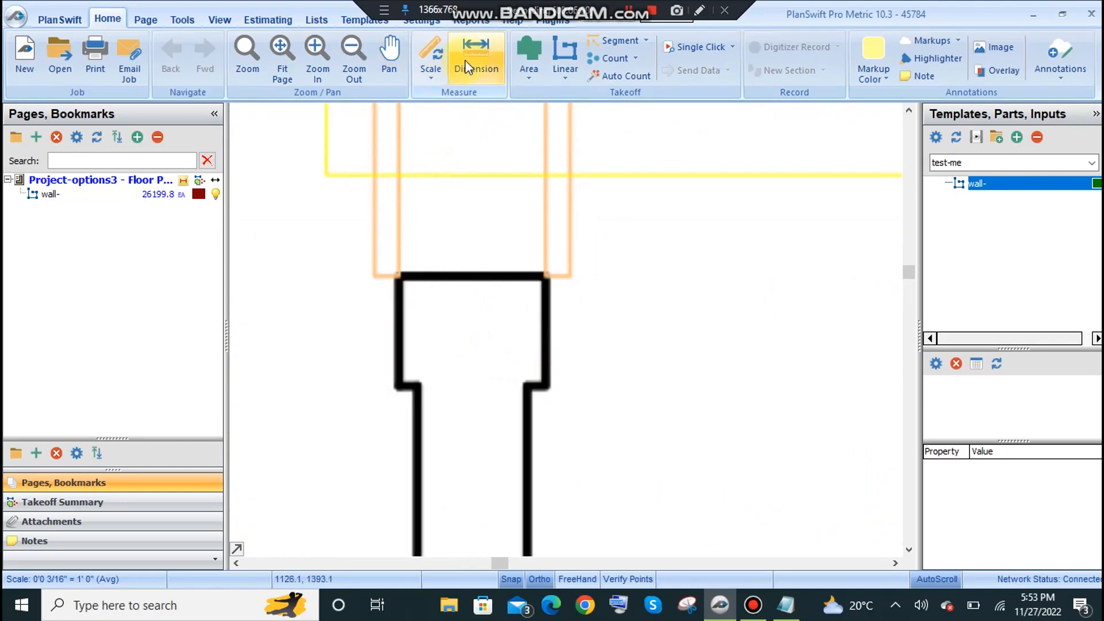
Examine the columns along the Store, Laundry and Bath walls, especially the one between the two bedrooms below Laundry.
scroll(489, 232, down, 5)
scroll(475, 212, down, 7)
drag(512, 308, 496, 147)
drag(521, 350, 435, 88)
drag(454, 165, 550, 443)
drag(486, 135, 500, 391)
scroll(498, 374, up, 7)
drag(478, 274, 514, 461)
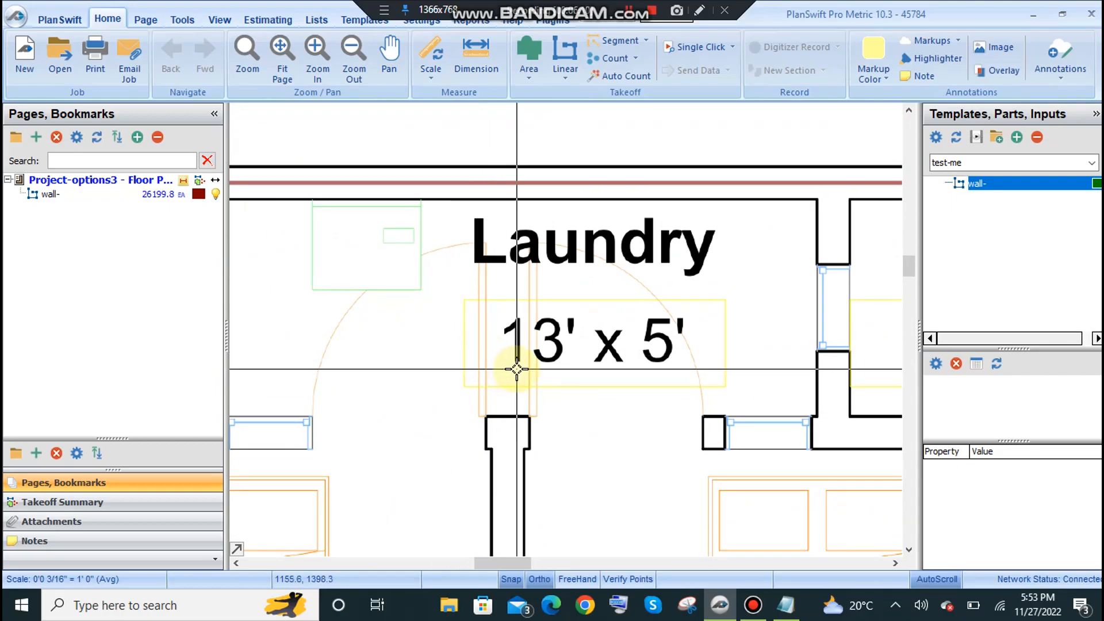
drag(509, 470, 471, 375)
scroll(485, 344, down, 4)
scroll(478, 339, up, 3)
scroll(479, 340, up, 1)
drag(439, 291, 429, 335)
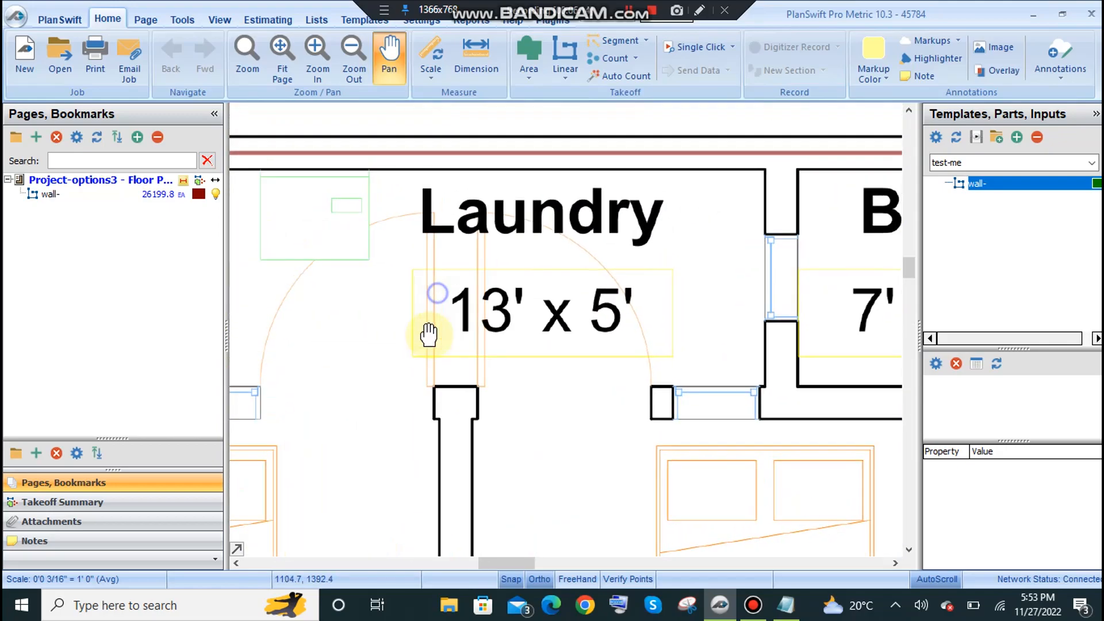
click(432, 70)
scroll(678, 249, down, 2)
drag(509, 276, 503, 305)
scroll(336, 339, up, 3)
drag(345, 342, 510, 413)
scroll(511, 414, down, 2)
drag(816, 409, 489, 339)
scroll(572, 259, up, 1)
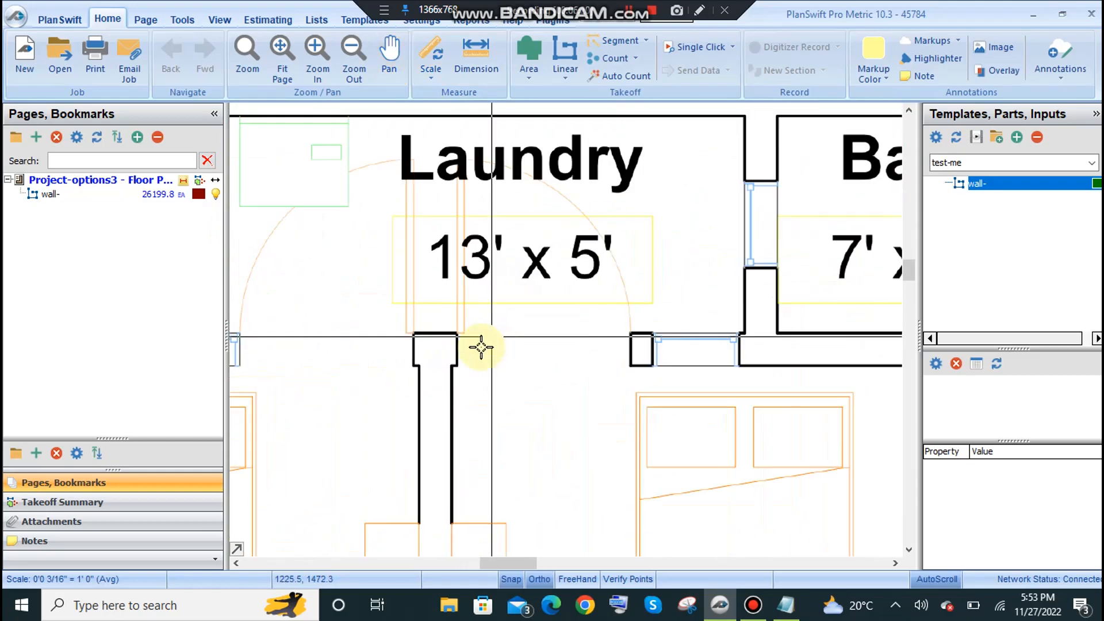
Measure the upper edge of the column between the two bedrooms below Laundry, and try measuring its side.
scroll(408, 368, up, 1)
drag(401, 371, 441, 320)
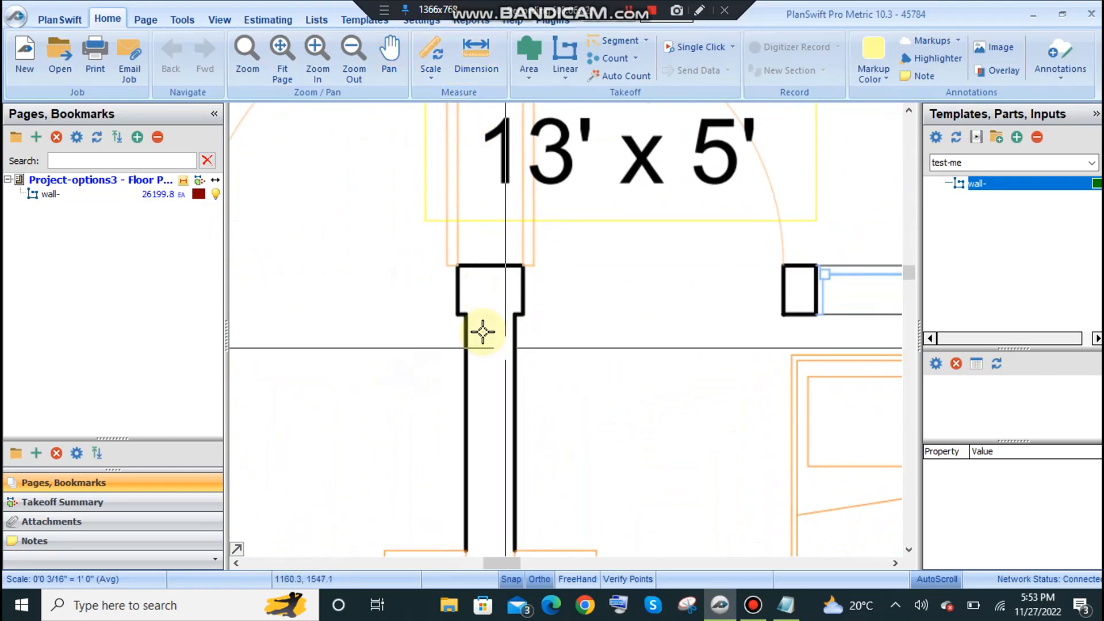
click(477, 63)
scroll(518, 315, up, 2)
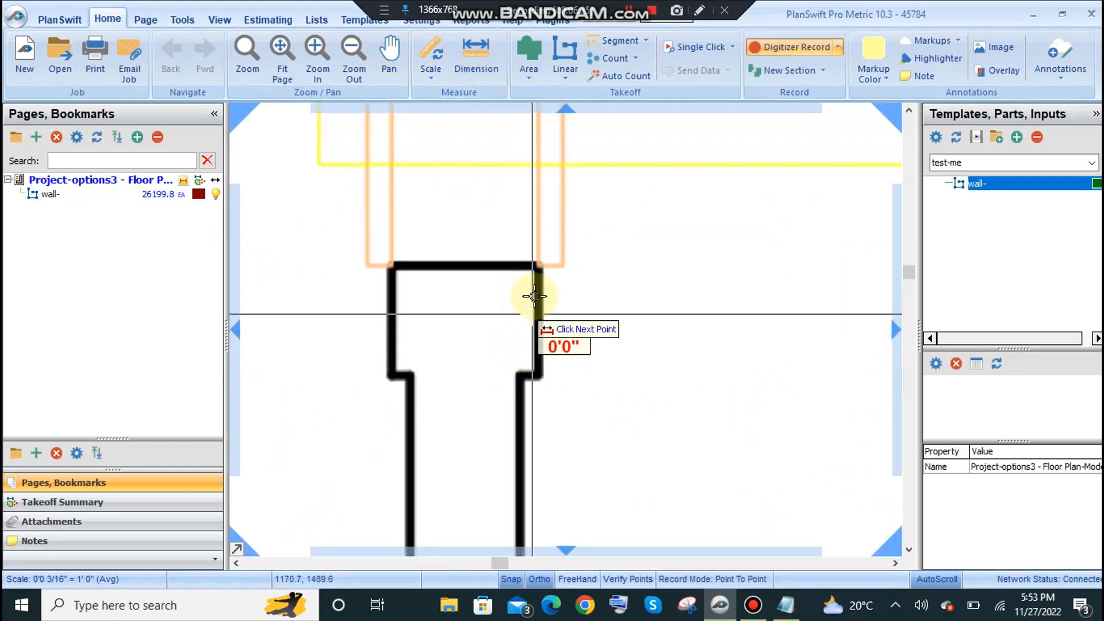
click(533, 263)
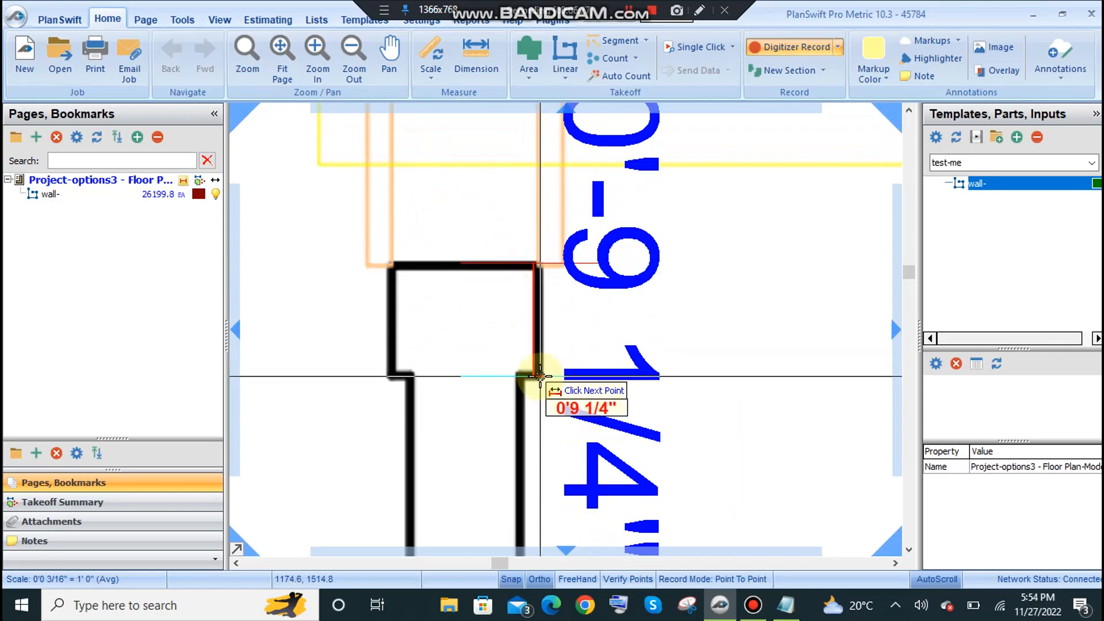
click(391, 266)
click(479, 56)
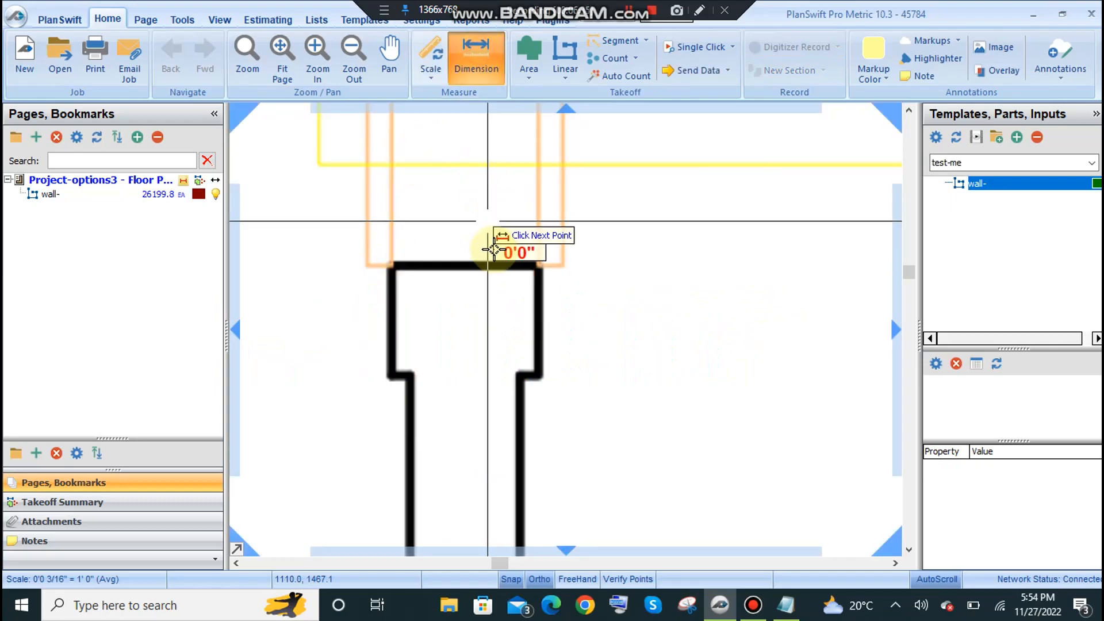
click(394, 373)
key(Escape)
Calibrate the page scale by assigning 5'0" to the vertical inside wall line of the Store room.
scroll(517, 315, down, 1)
mouse_move(503, 312)
mouse_down()
mouse_move(602, 316)
mouse_move(643, 341)
mouse_up()
scroll(594, 312, down, 4)
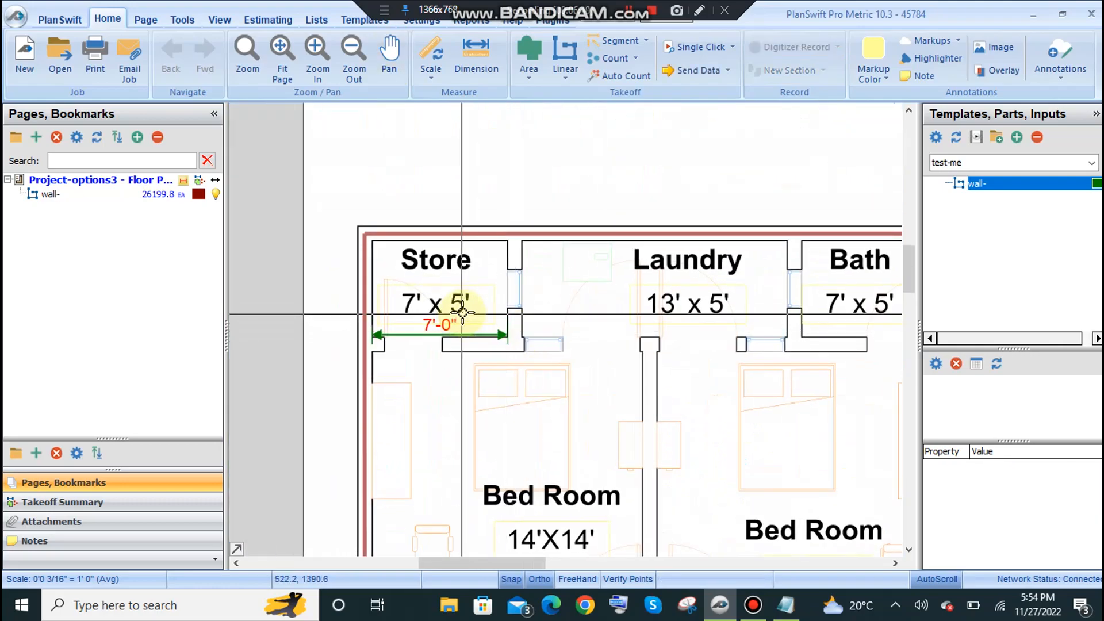
scroll(399, 278, up, 2)
scroll(399, 277, down, 2)
drag(461, 310, 442, 327)
scroll(387, 315, up, 2)
drag(506, 271, 497, 299)
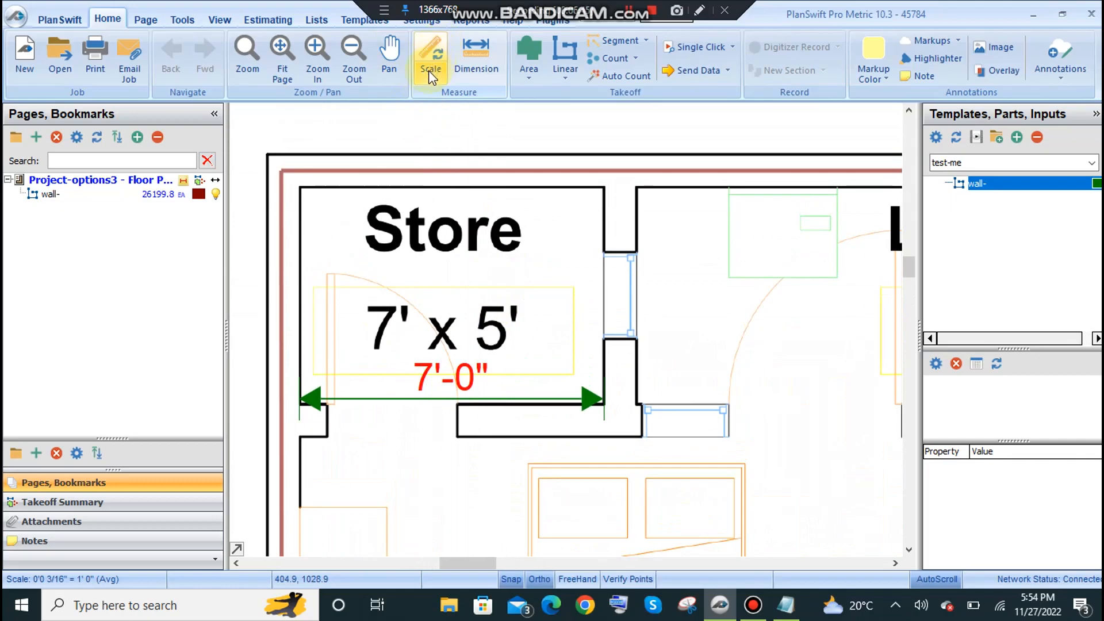
click(431, 55)
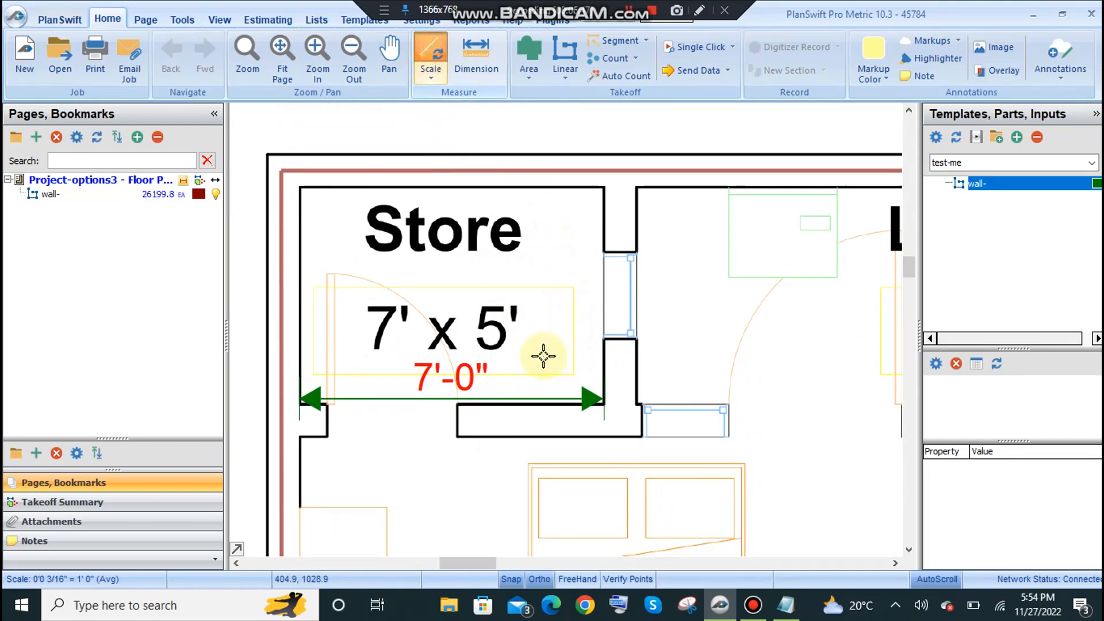
text(5)
click(567, 383)
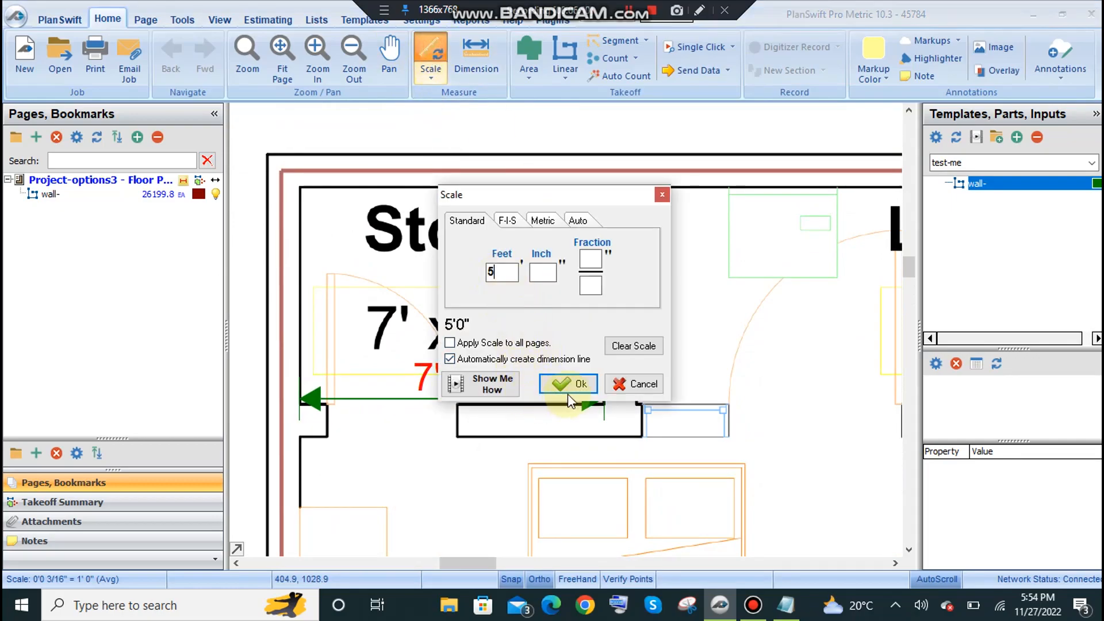
scroll(599, 398, up, 5)
click(617, 374)
scroll(617, 374, down, 3)
scroll(604, 377, up, 5)
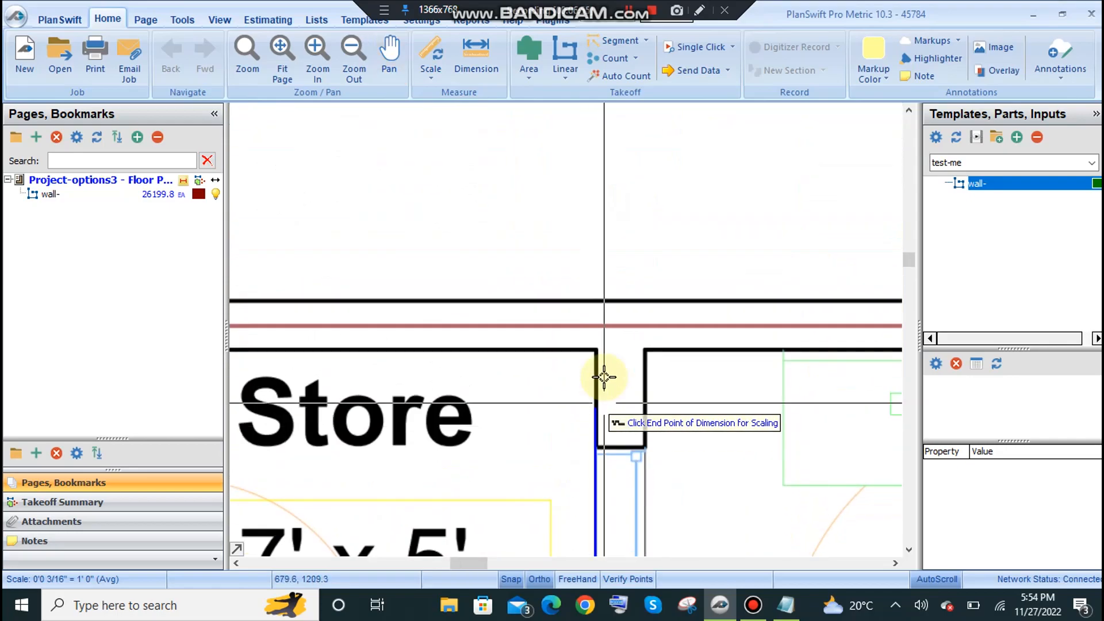
scroll(581, 373, down, 4)
scroll(574, 402, up, 5)
Measure the upper edge of the column below Laundry again with the Dimension tool.
scroll(426, 448, up, 5)
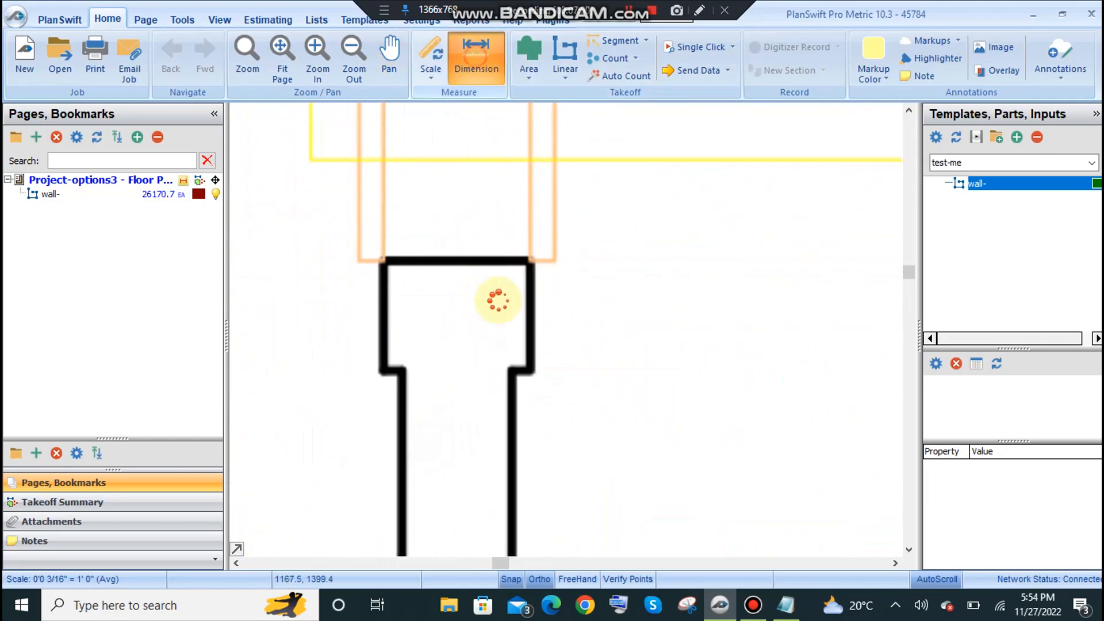
click(525, 259)
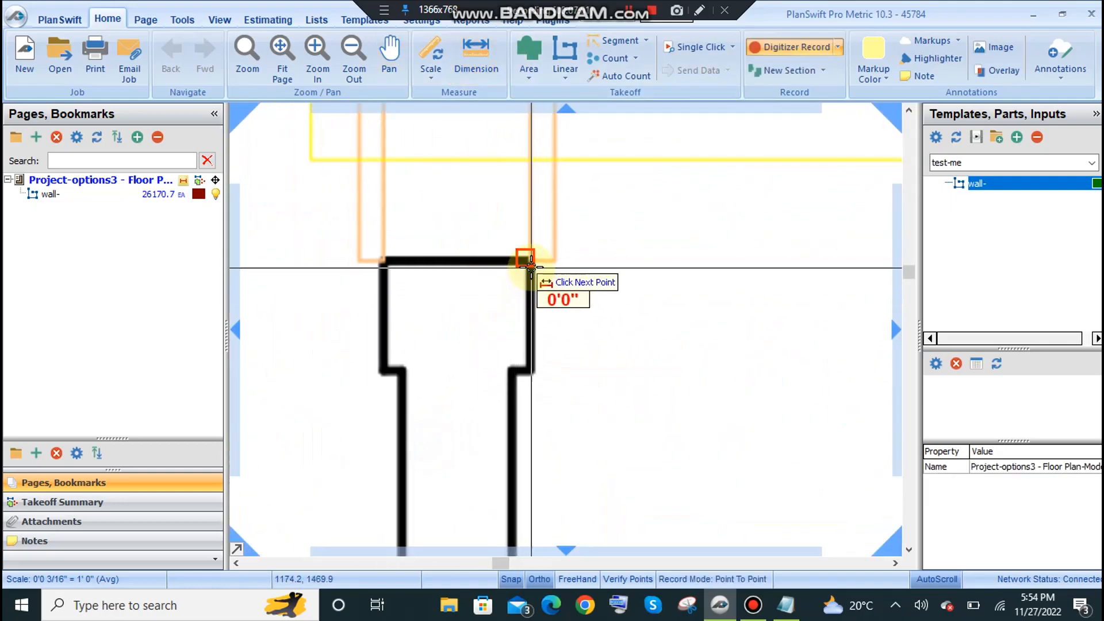
click(383, 264)
scroll(547, 308, down, 5)
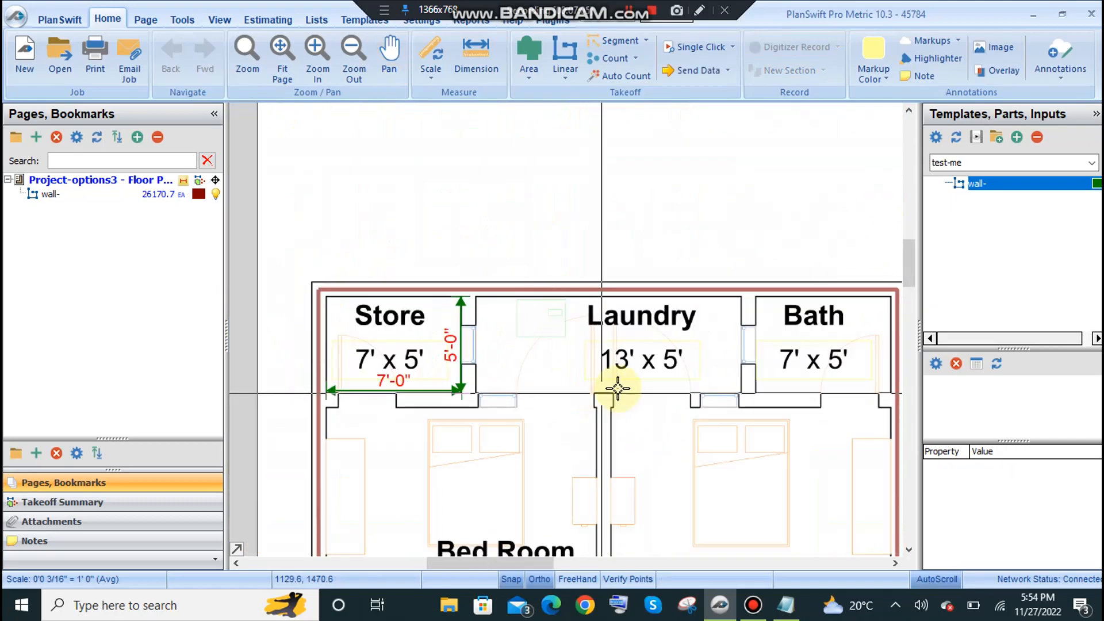
Recalibrate the page scale by assigning 0'9" to the upper edge of the column below Laundry, and check its side.
scroll(558, 340, up, 5)
click(430, 40)
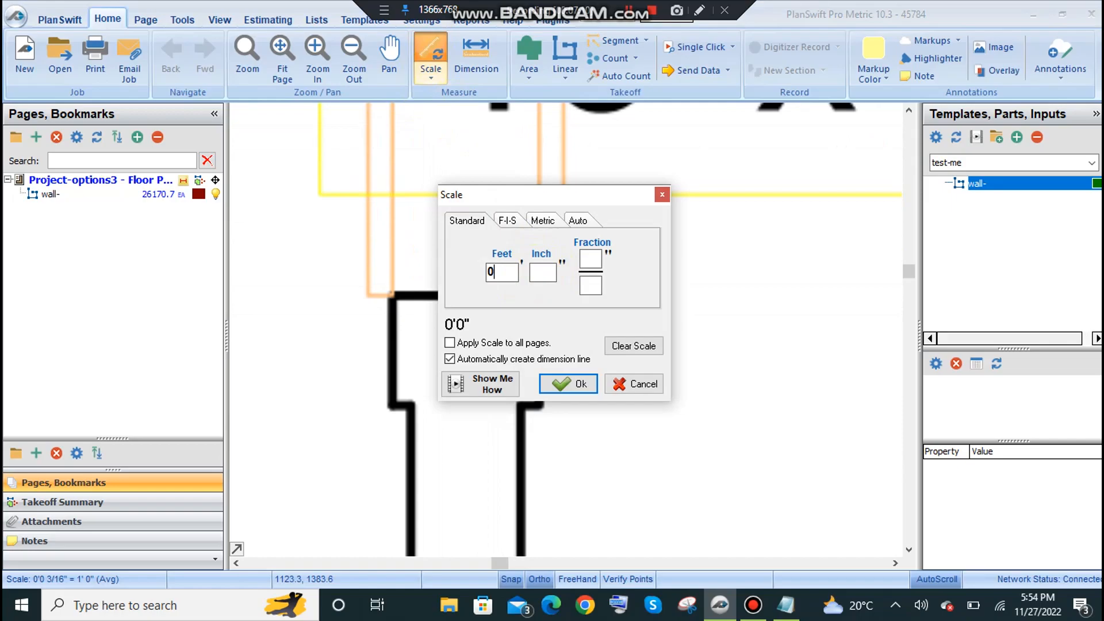
text(9)
click(567, 383)
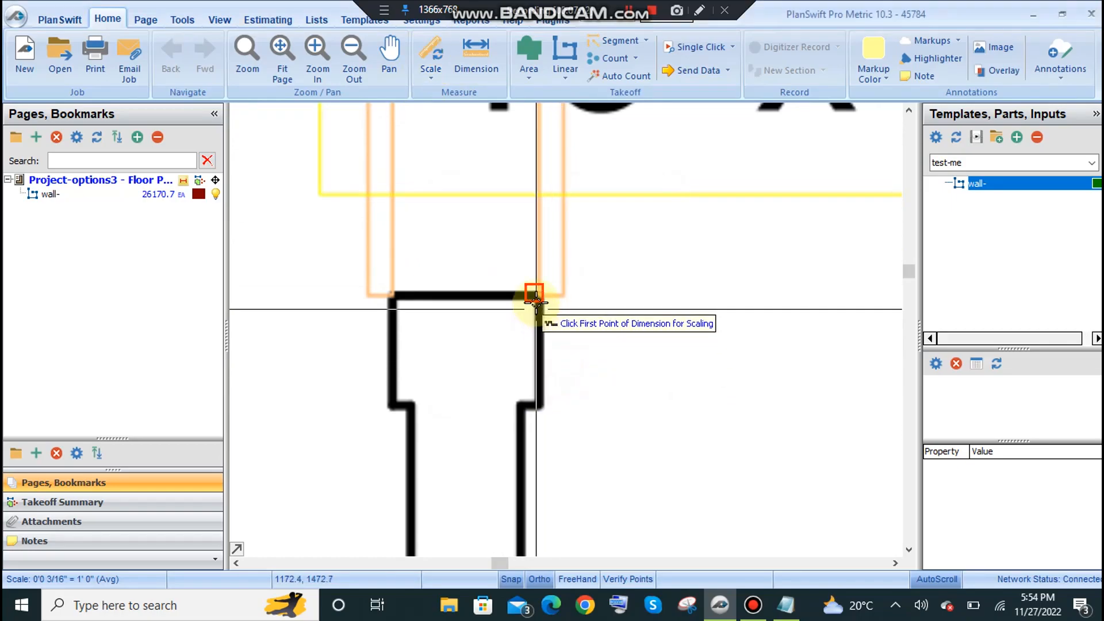
click(537, 294)
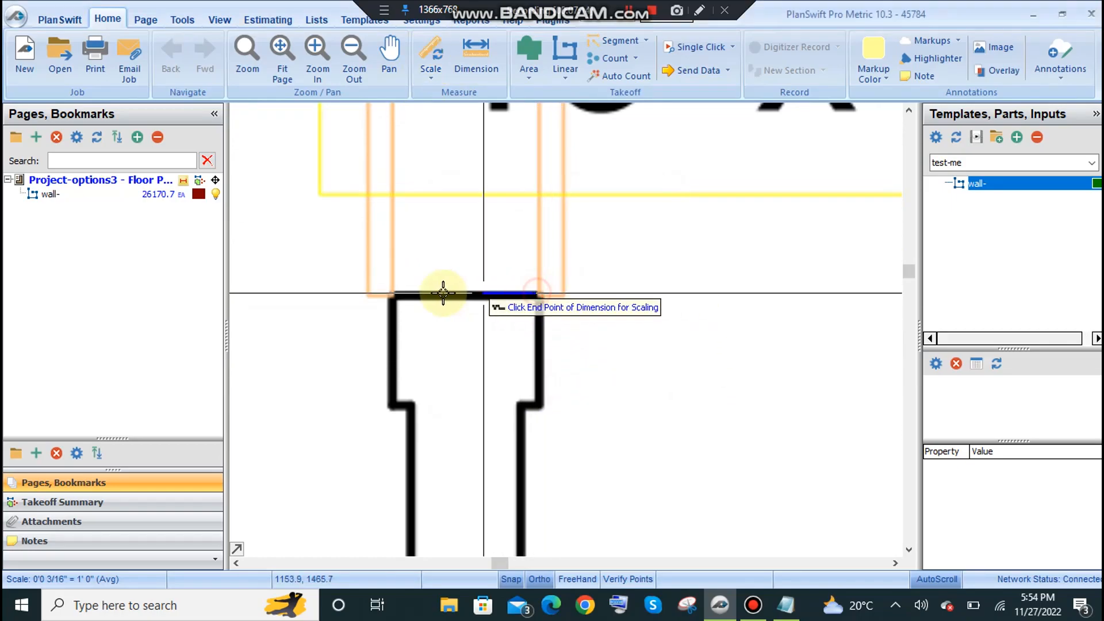
click(392, 296)
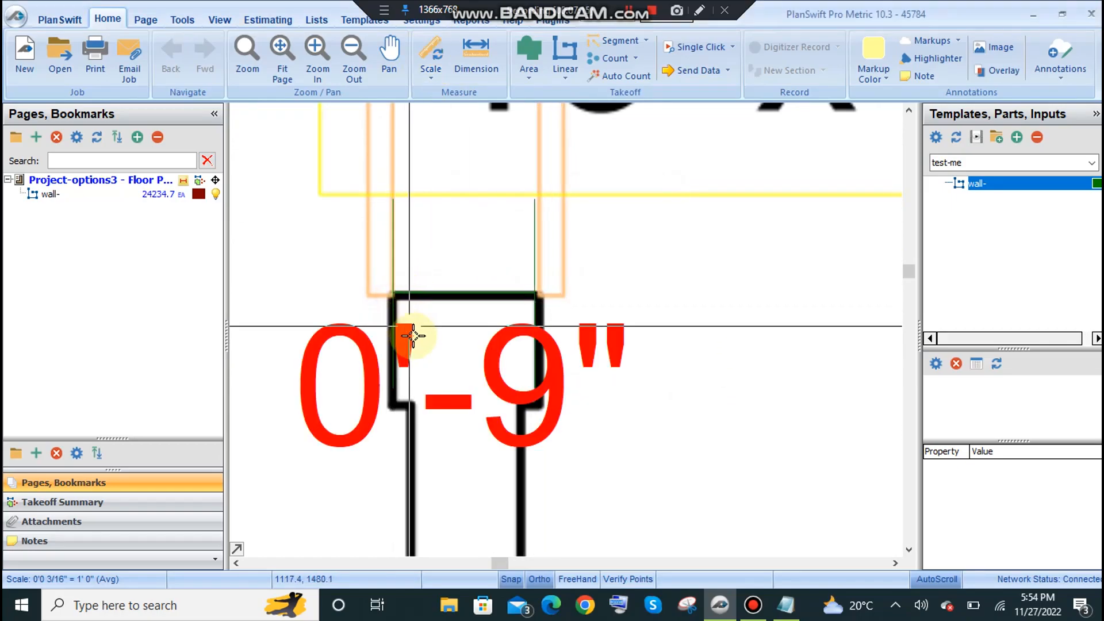
click(535, 294)
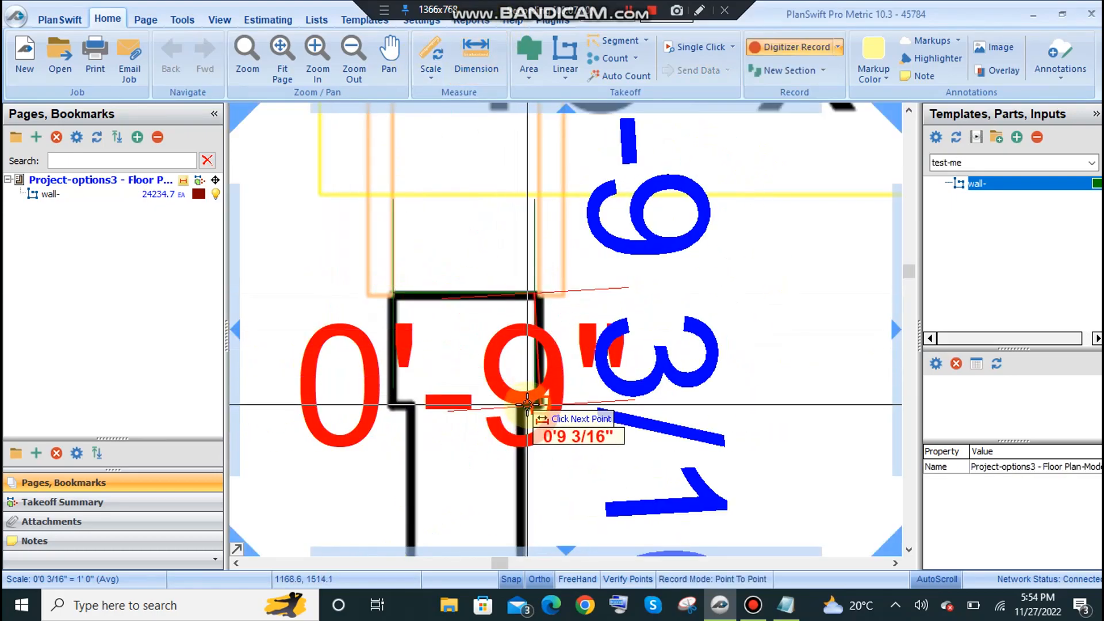
key(Escape)
Delete the scale dimension drawn across the column below Laundry.
scroll(431, 368, down, 2)
drag(432, 368, 641, 356)
scroll(641, 362, down, 3)
drag(665, 315, 498, 387)
drag(486, 343, 422, 257)
drag(402, 328, 473, 300)
click(477, 320)
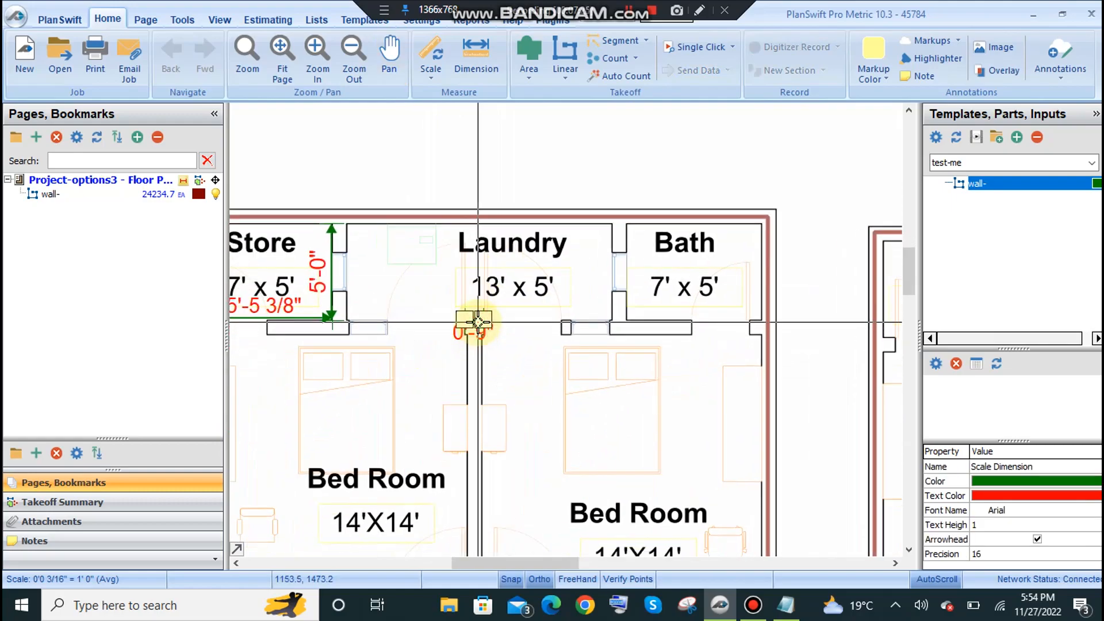
key(Delete)
click(612, 304)
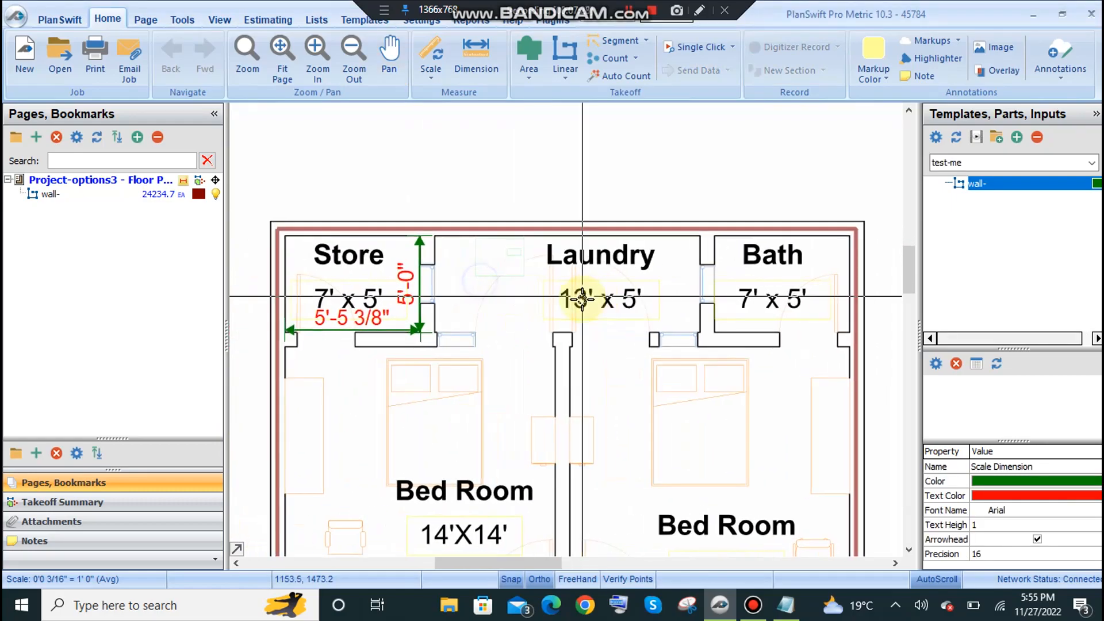
Review the complete set of column and shuttering formulas in the Notepad file lec.
click(785, 604)
drag(659, 361, 98, 153)
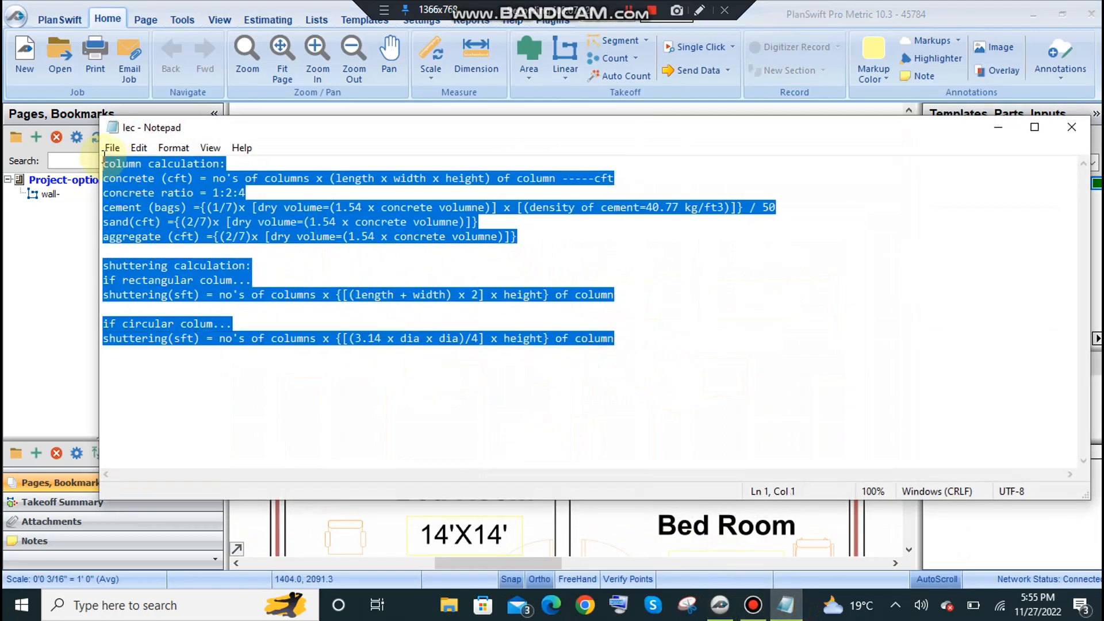
click(182, 201)
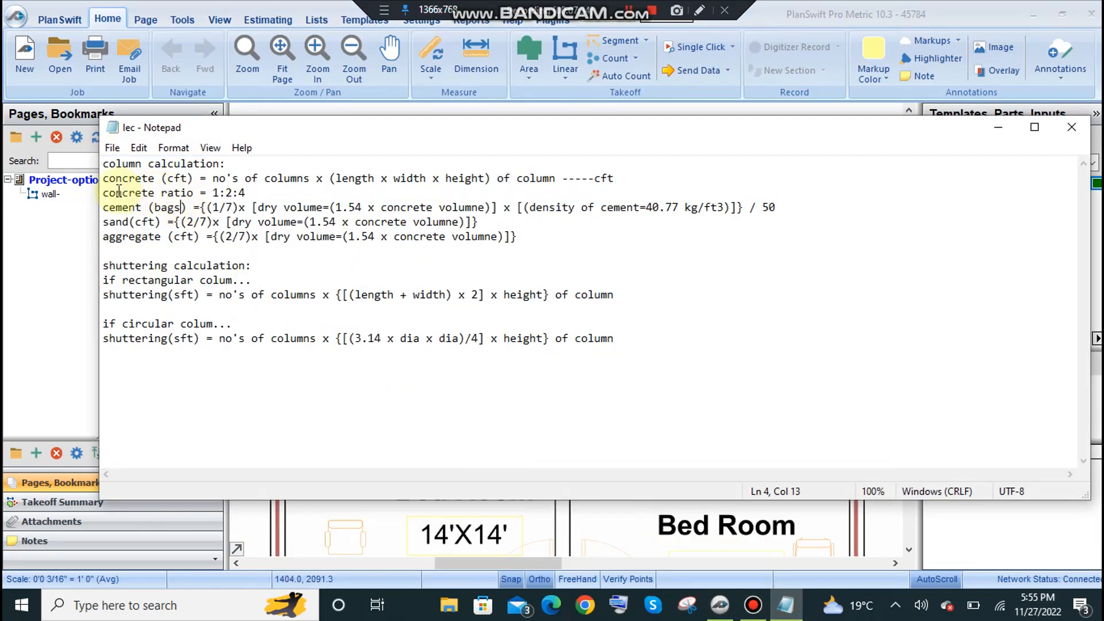
click(998, 127)
Open the takeoff templates, browse the existing sets and switch to test-me.
click(348, 20)
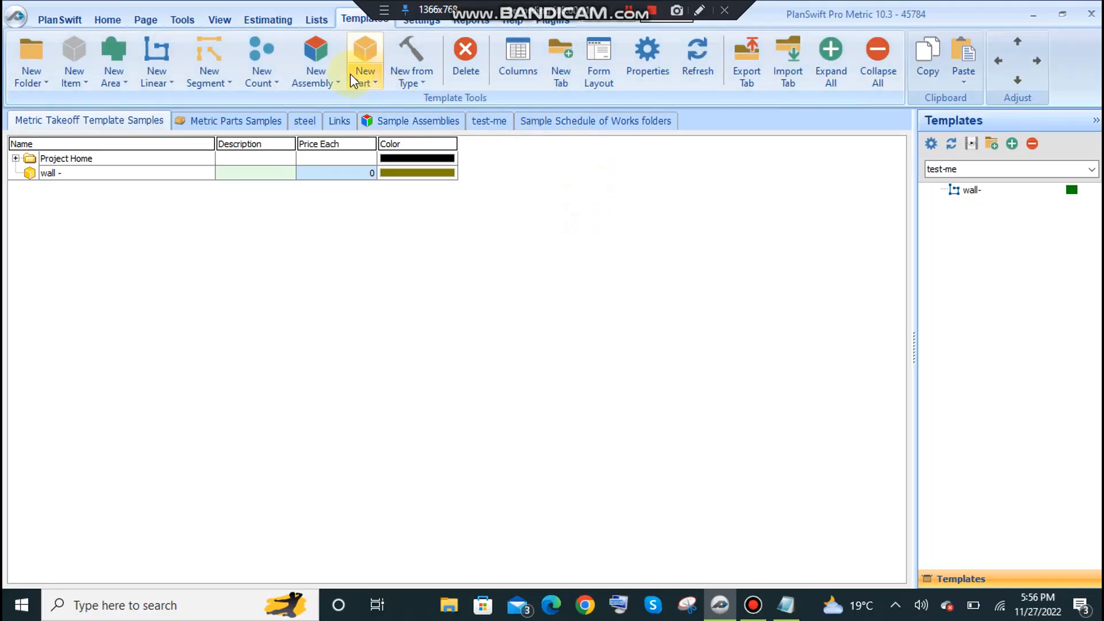
click(526, 122)
click(489, 124)
click(402, 123)
click(483, 123)
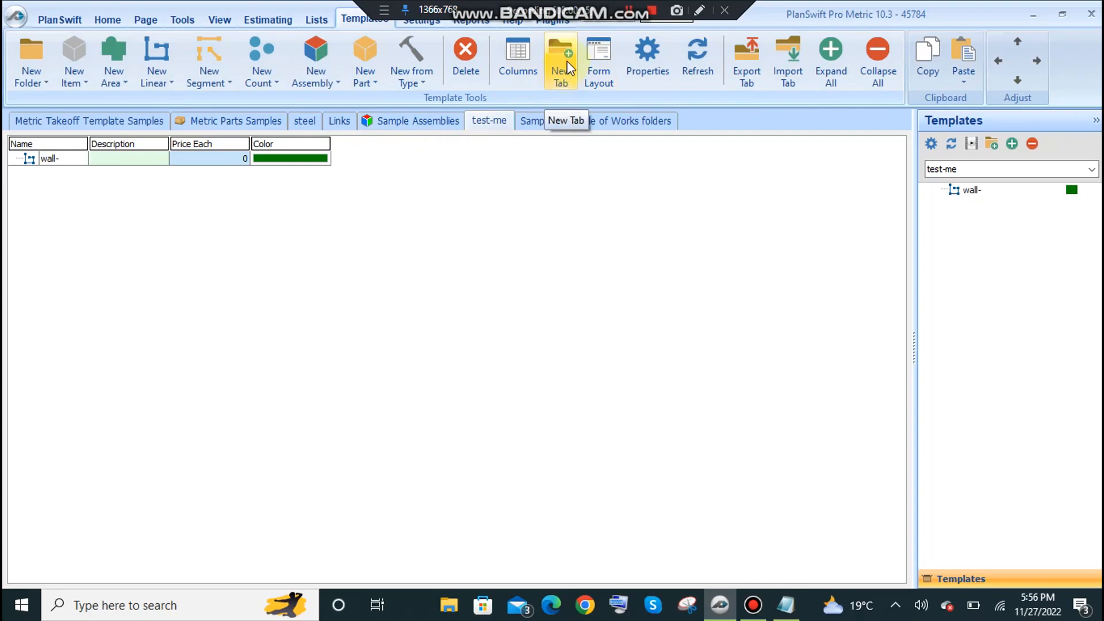
click(201, 175)
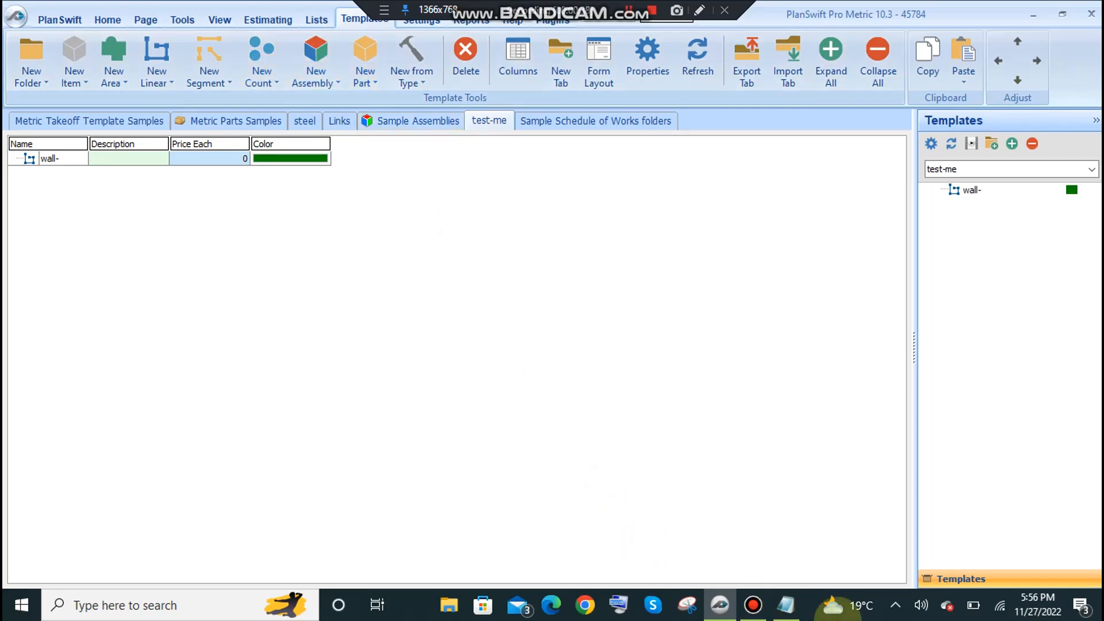
Review the circular and rectangular shuttering formulas and the cement, sand and aggregate formulas in the Notepad file lec.
click(785, 605)
drag(614, 340, 160, 325)
drag(609, 304, 174, 296)
drag(433, 238, 107, 211)
click(998, 127)
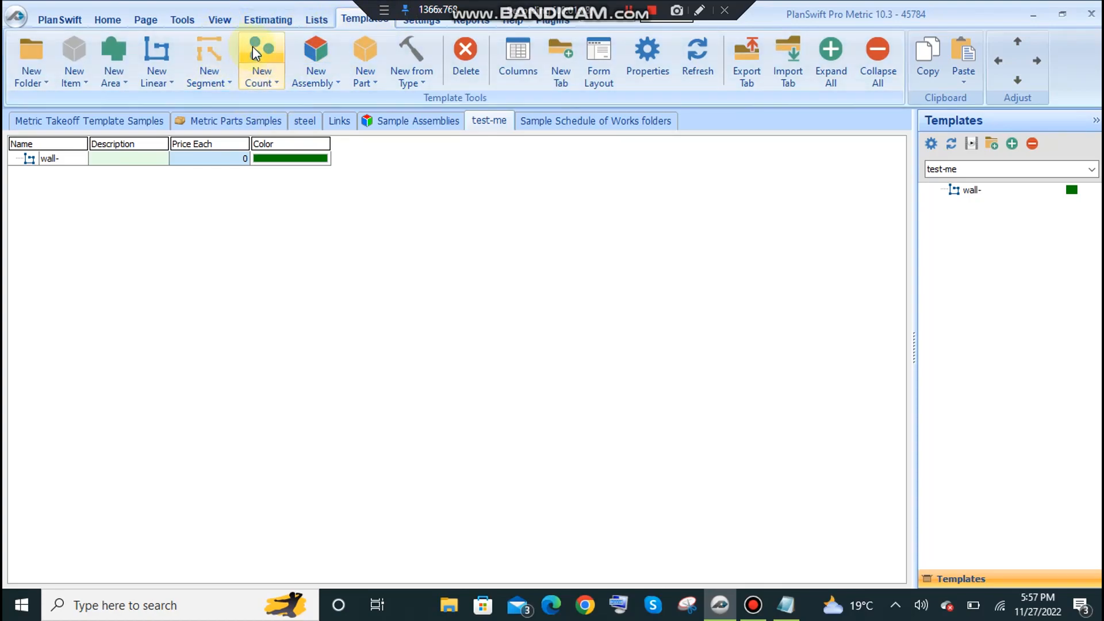
Add a count template named "concrete volume" to test-me and show its advanced properties.
click(277, 68)
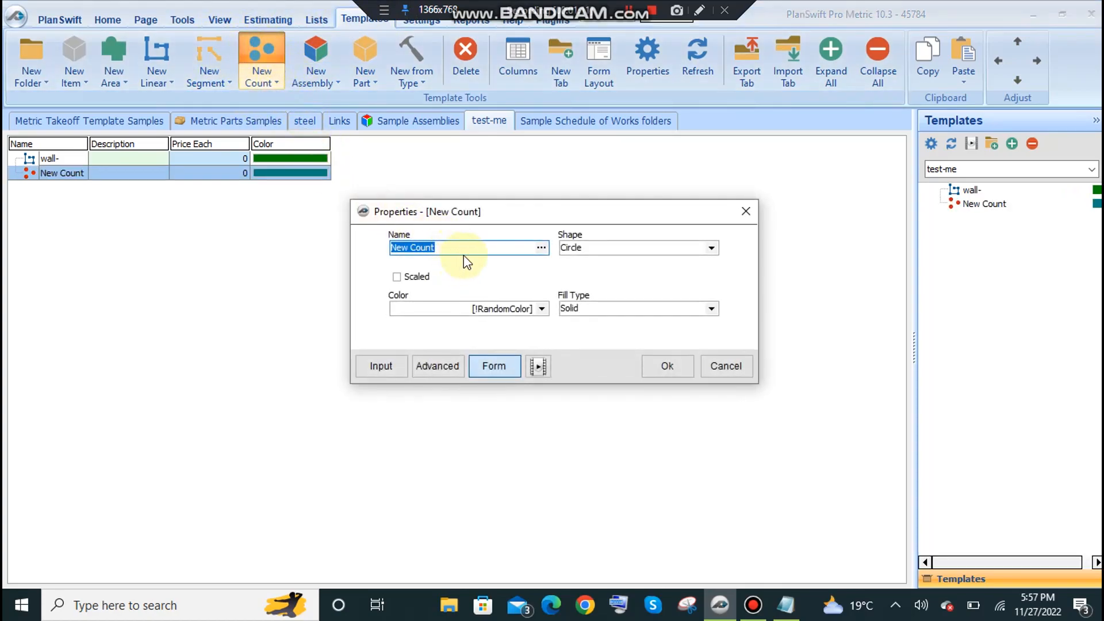
text(concrete volume)
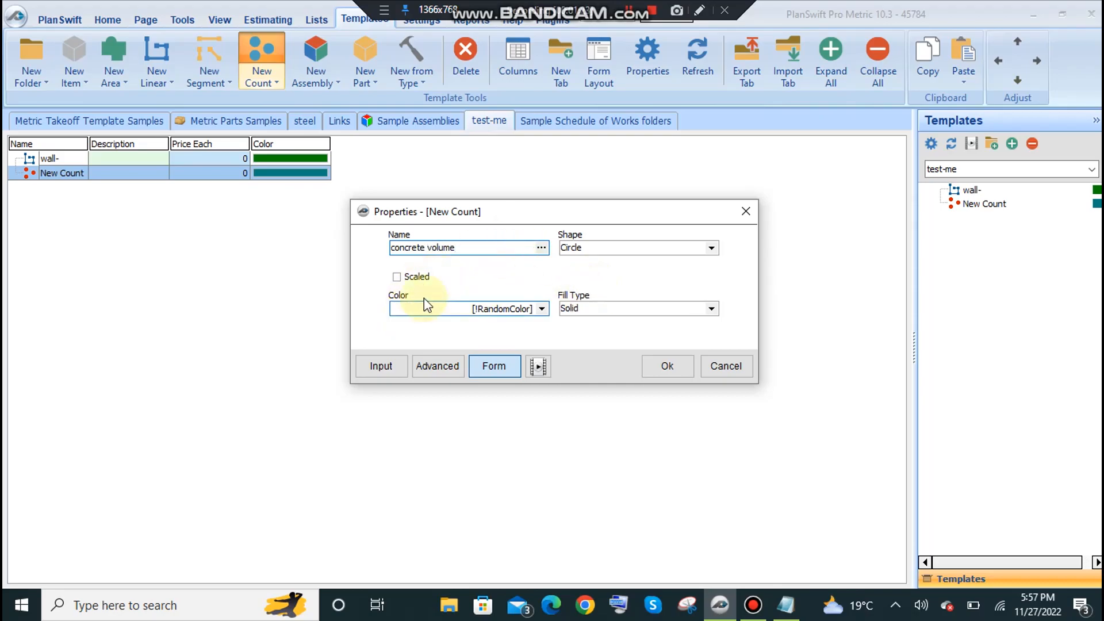
click(438, 366)
scroll(397, 306, down, 2)
scroll(398, 306, up, 2)
drag(368, 28, 323, 36)
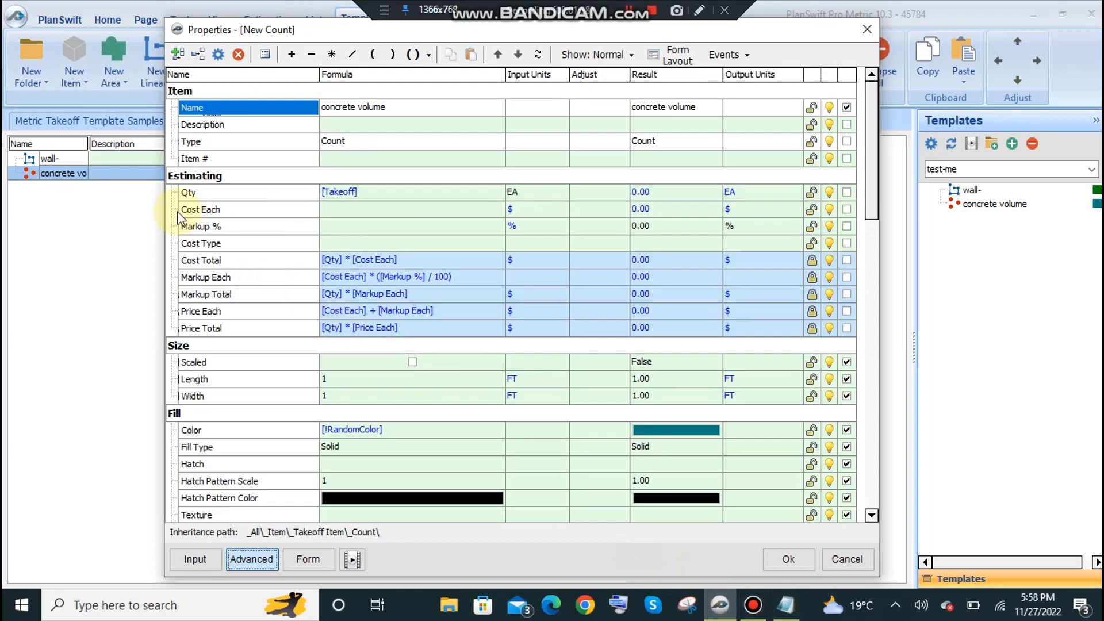
Review the concrete (cft) formula in the Notepad file lec, covering number of columns, length, width and height.
click(785, 605)
click(107, 208)
drag(104, 178, 614, 179)
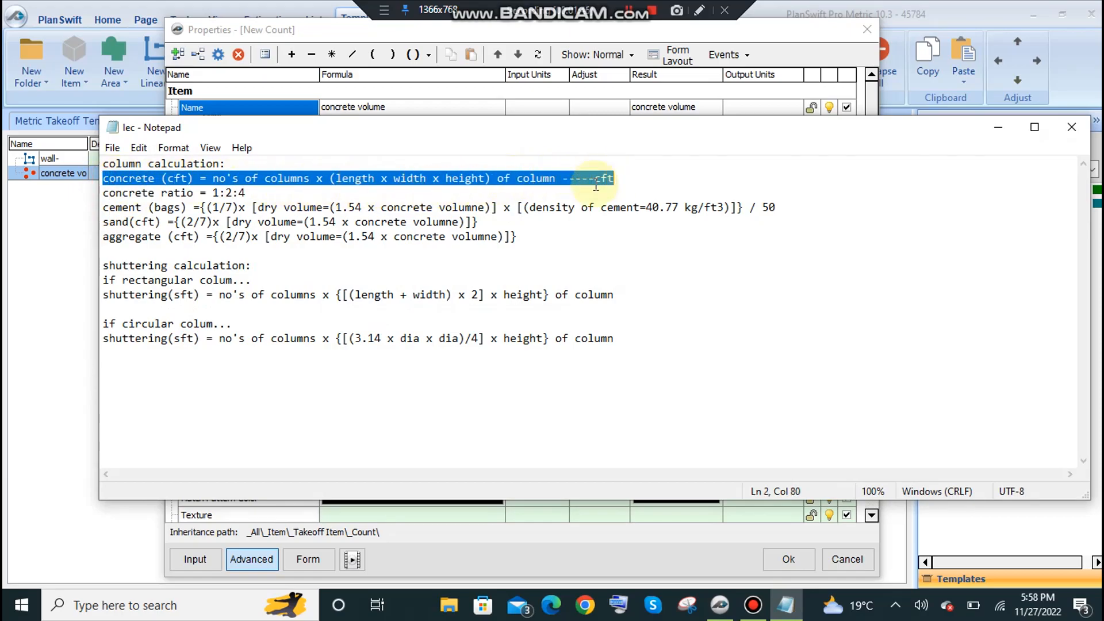
drag(213, 179, 308, 178)
drag(645, 135, 660, 293)
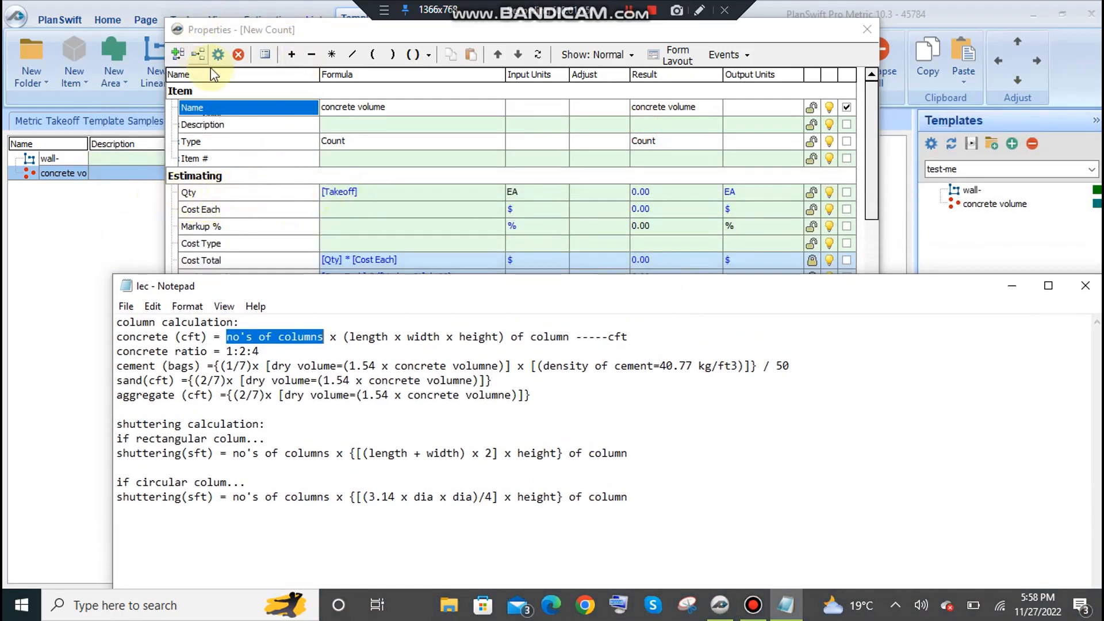
click(298, 336)
drag(323, 338, 226, 337)
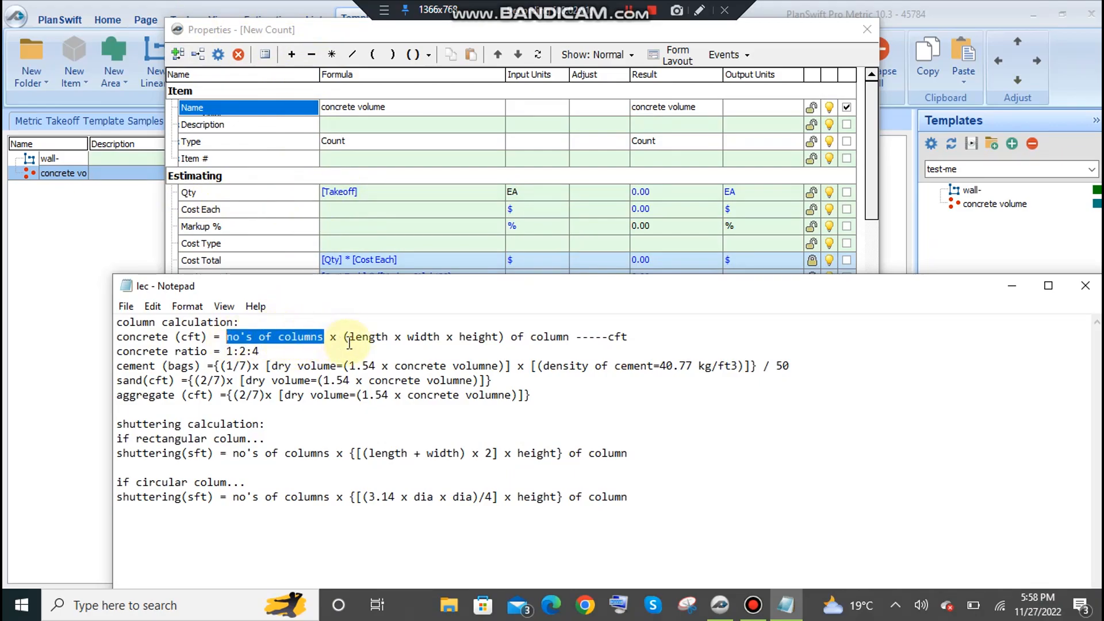
drag(349, 338, 382, 336)
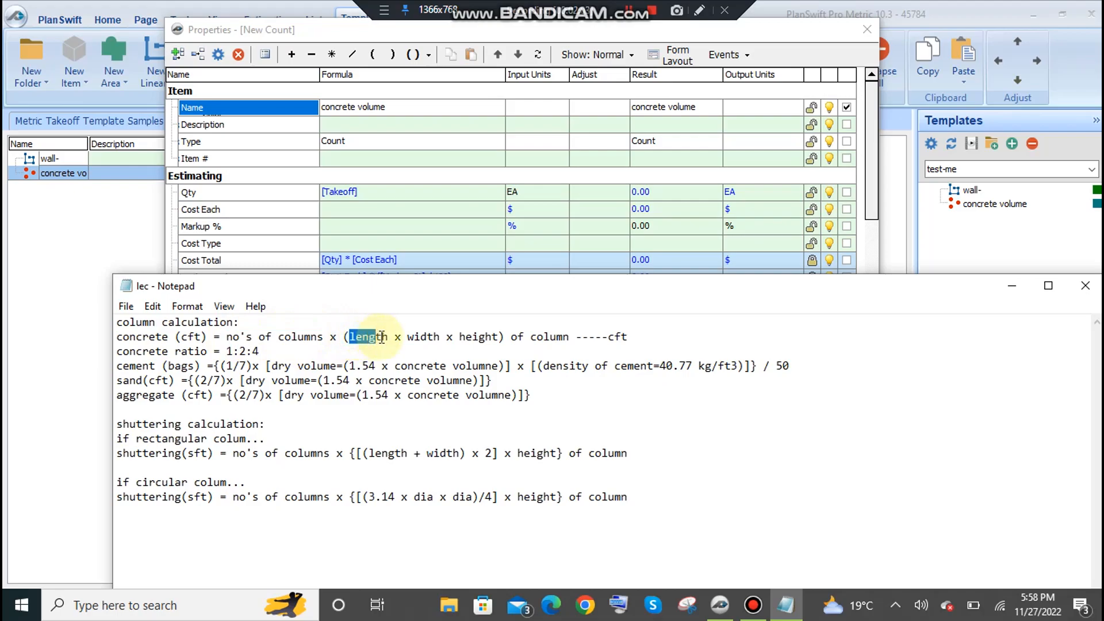
click(357, 337)
drag(350, 337, 510, 335)
click(1012, 285)
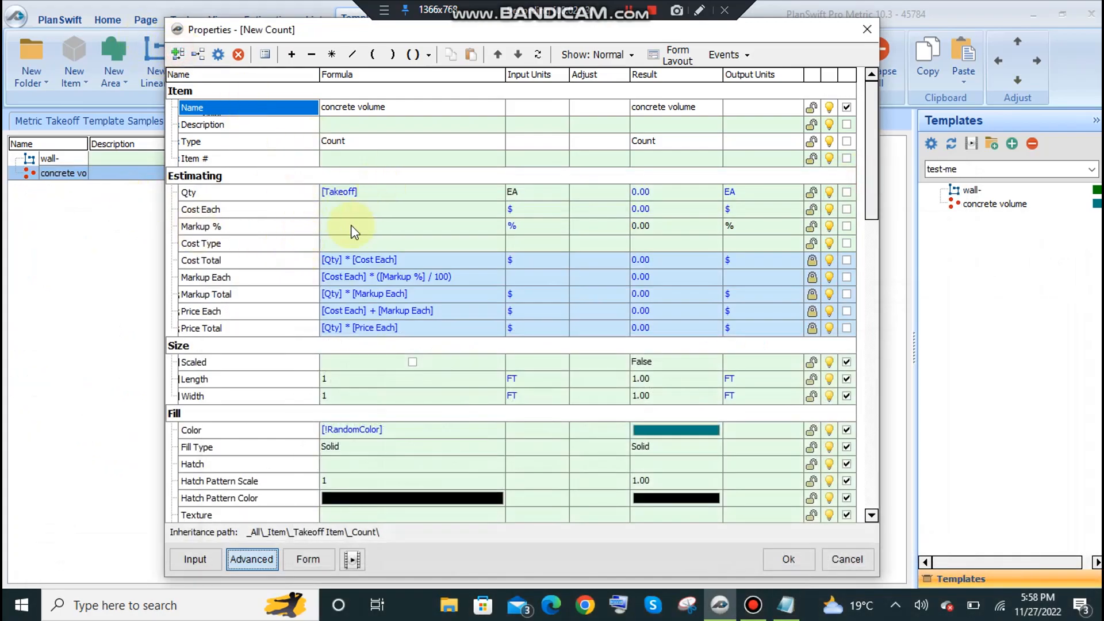
Add a Number property named "Length" to the Estimating group of the concrete volume count.
text(length)
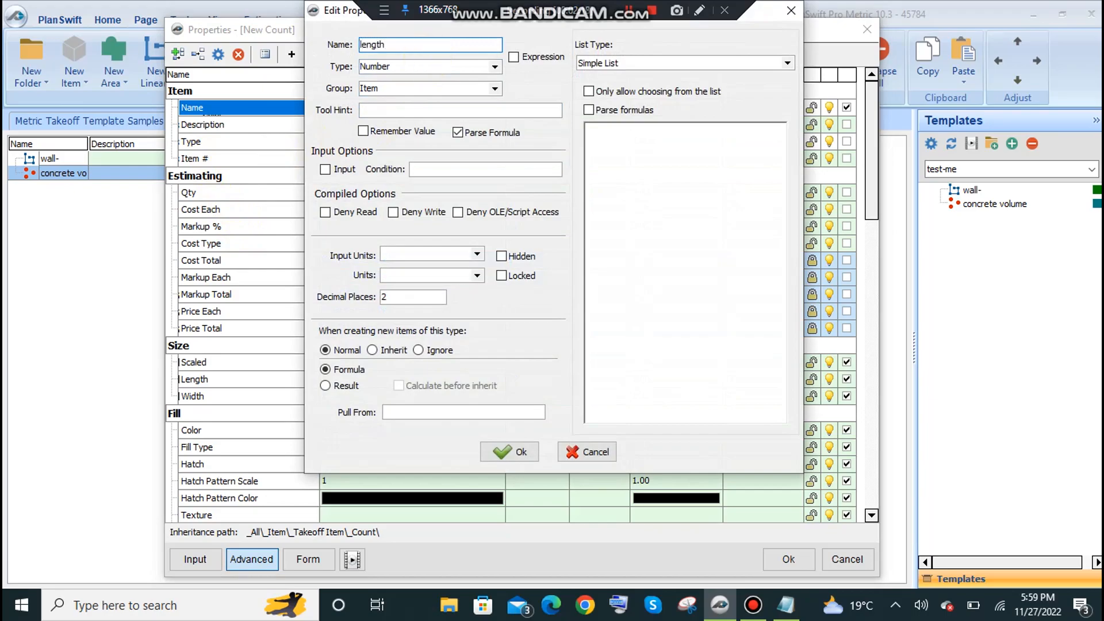
click(361, 46)
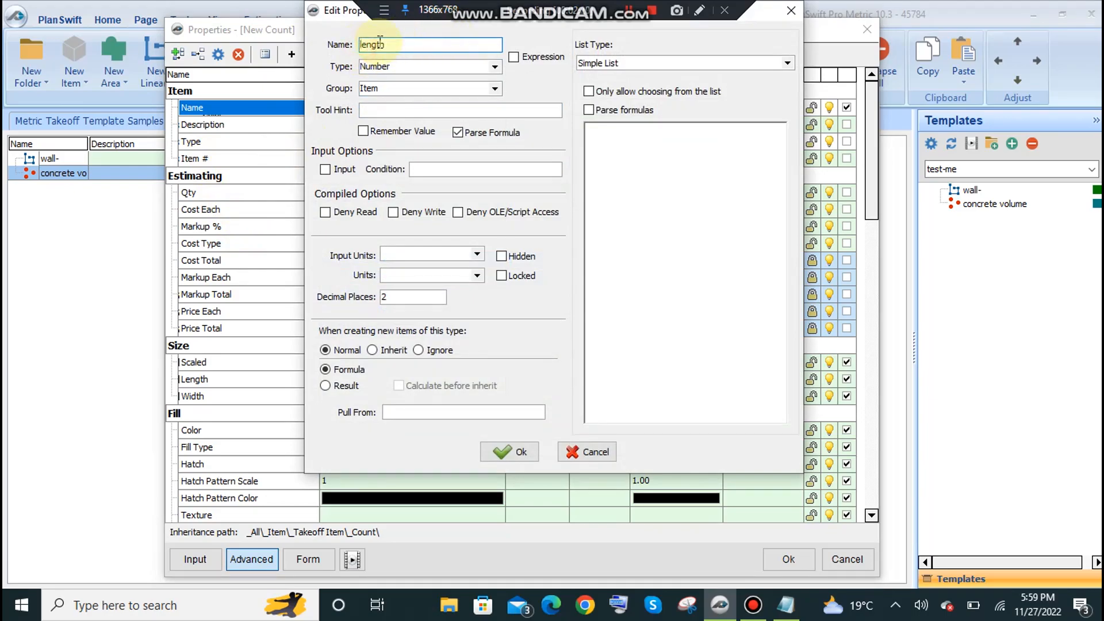
text(L)
click(404, 65)
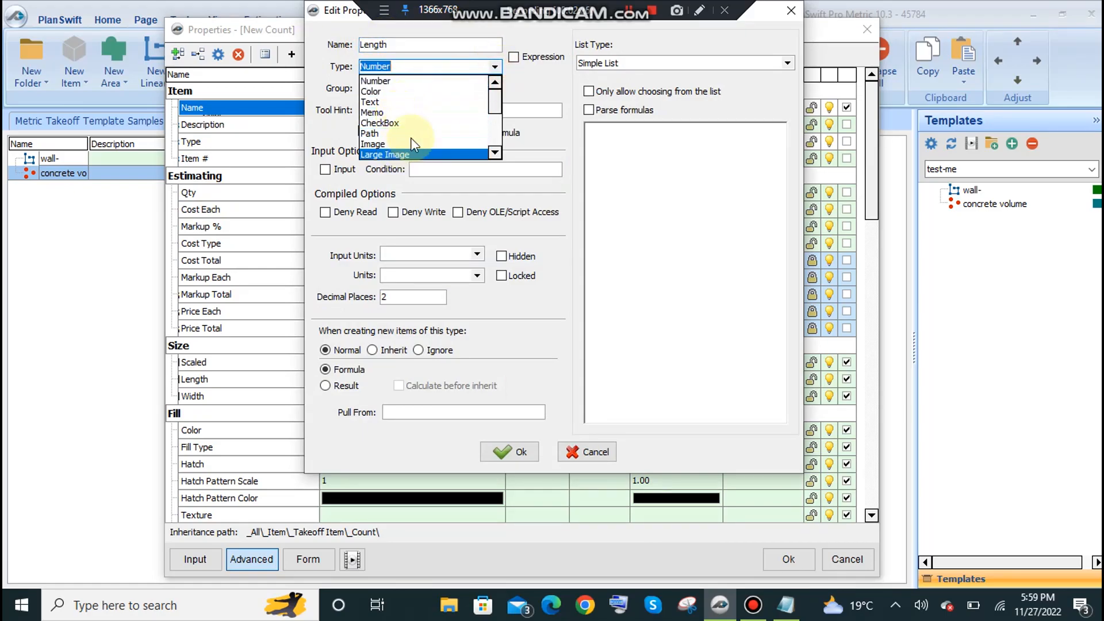
click(491, 66)
click(493, 88)
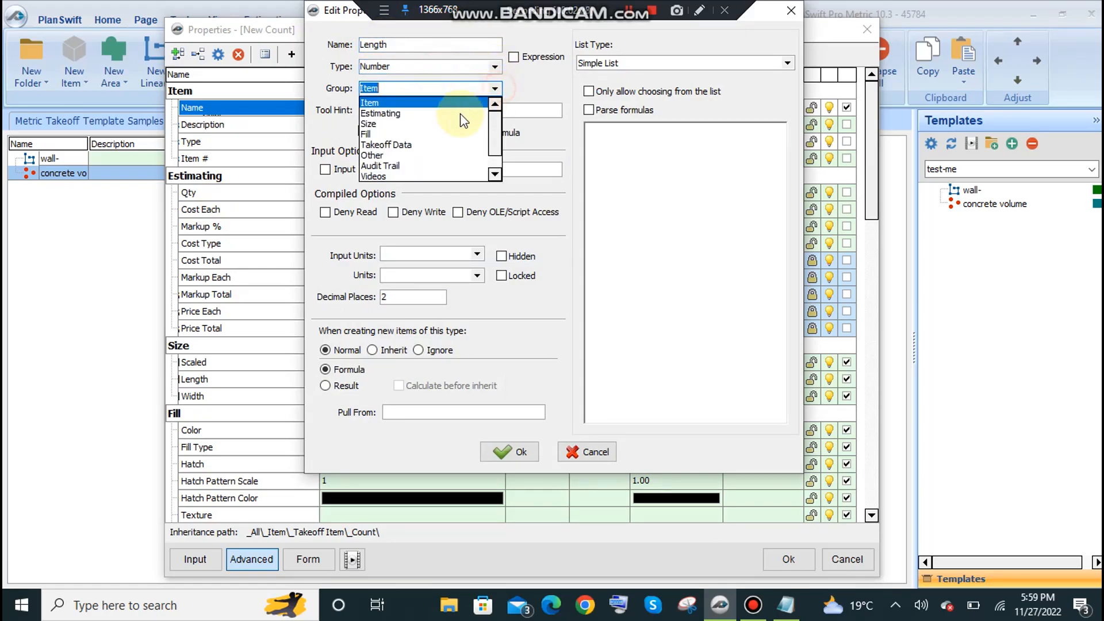
click(424, 118)
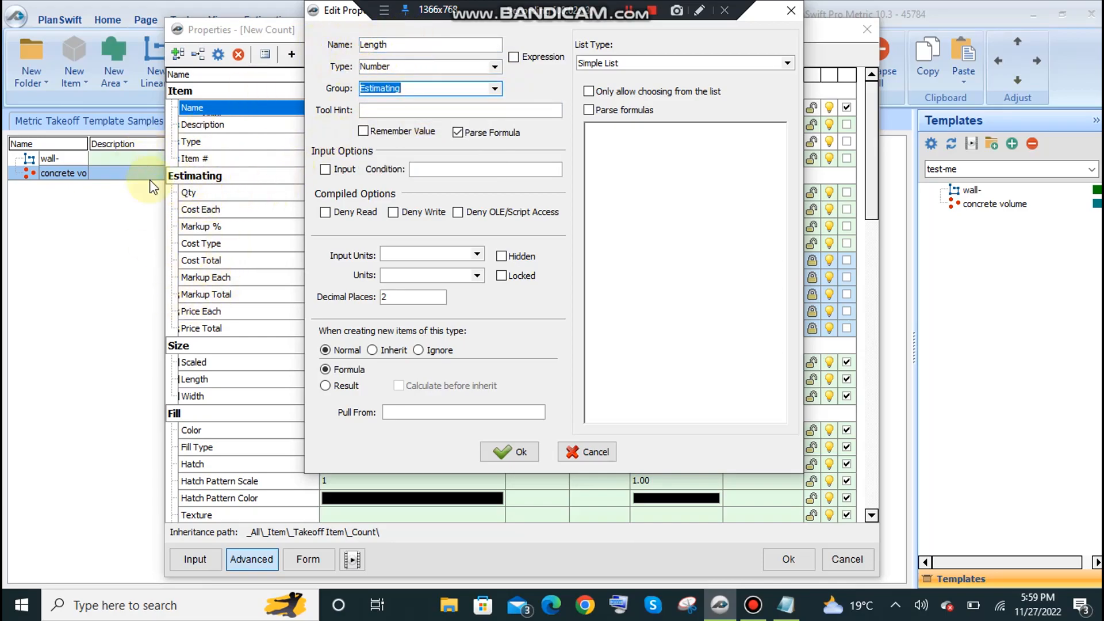
click(506, 452)
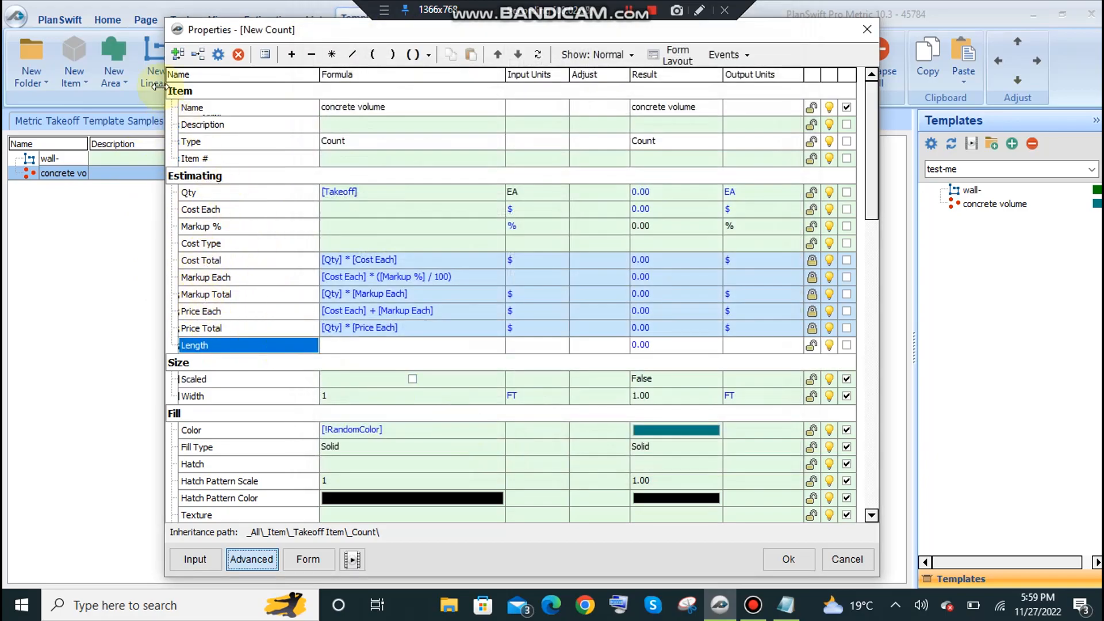
Try to duplicate the Length property by copying and pasting it within the Estimating group.
right_click(207, 345)
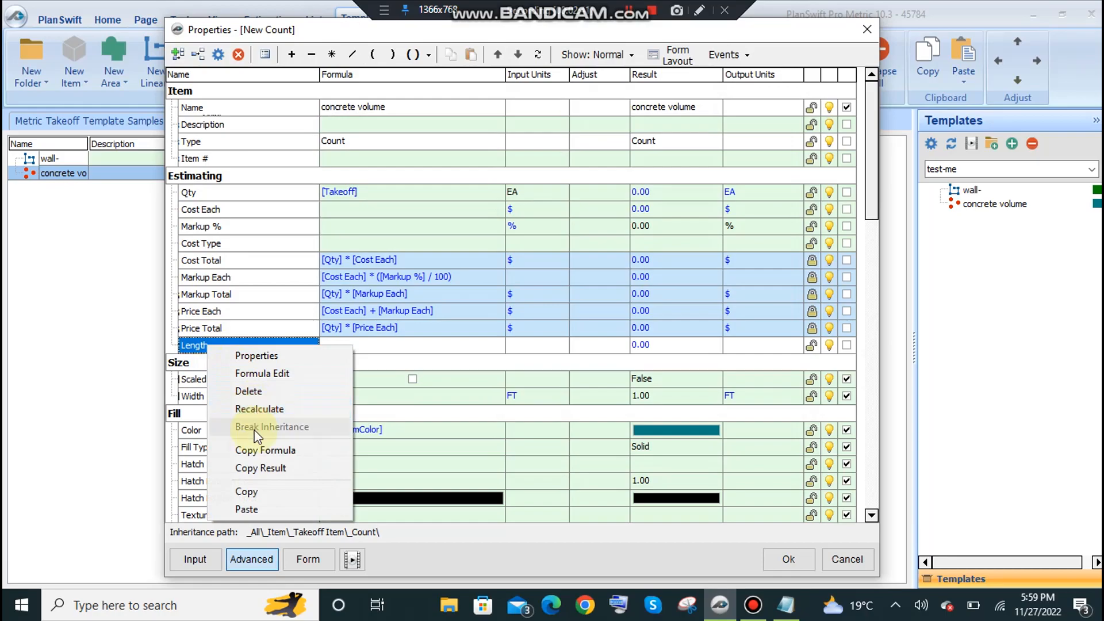
click(246, 492)
right_click(189, 339)
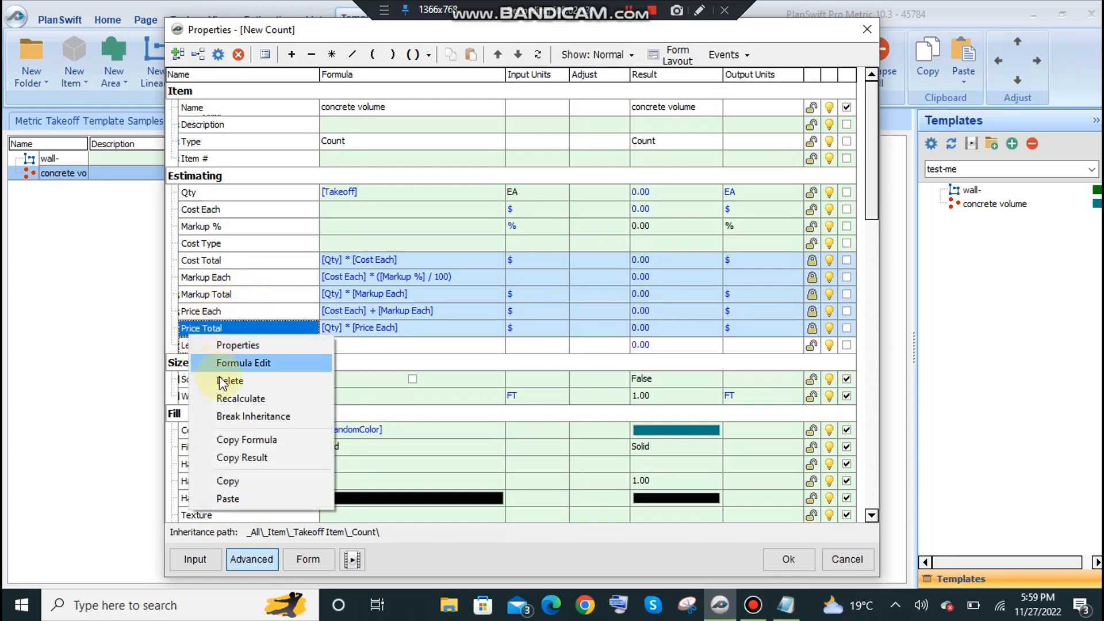
click(230, 498)
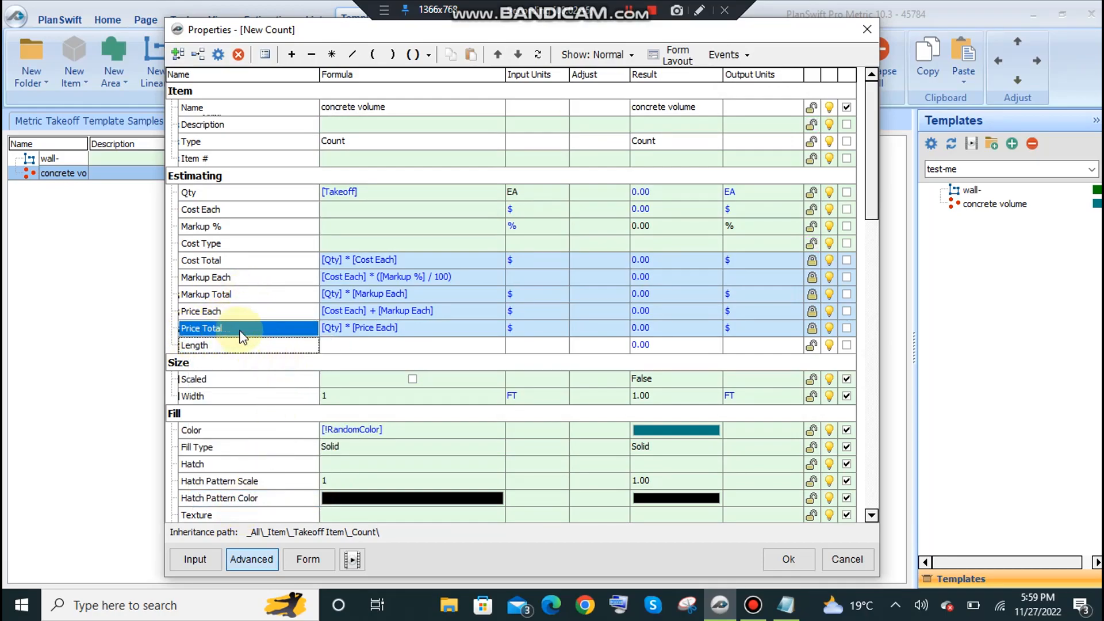
click(233, 343)
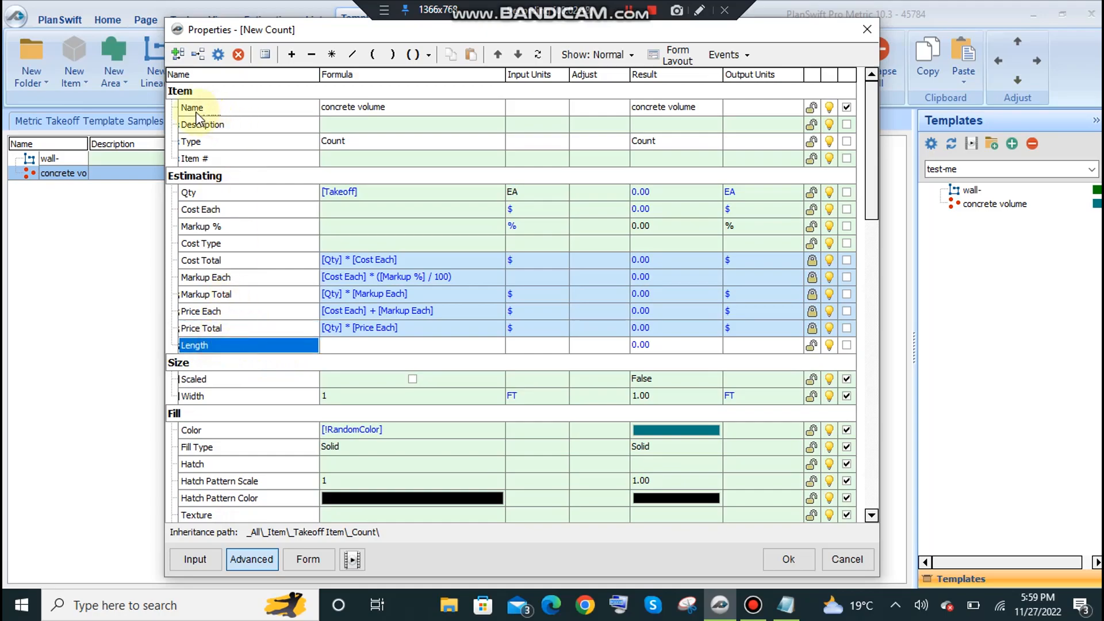
Add a Number property named "Width" to the Estimating group.
click(177, 55)
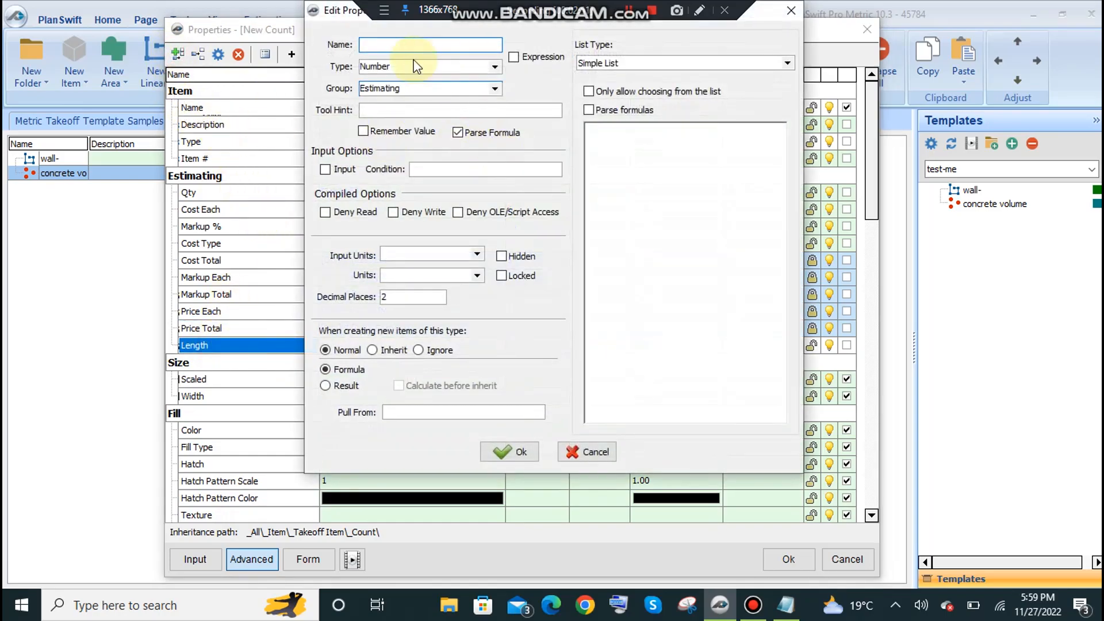
text(width)
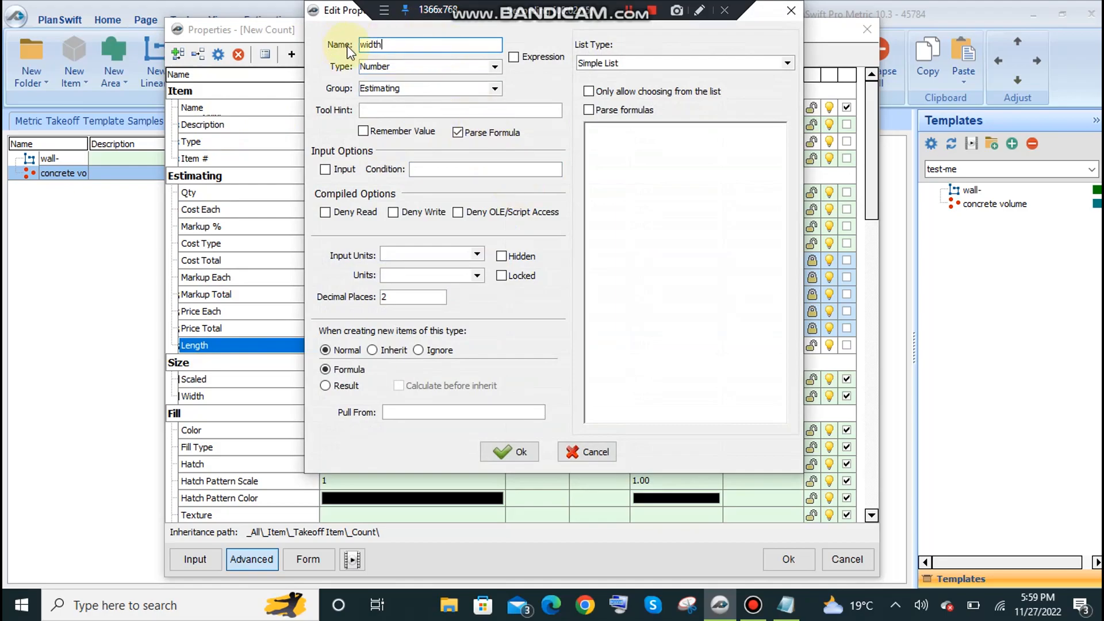
click(365, 42)
key(BackSpace)
text(W)
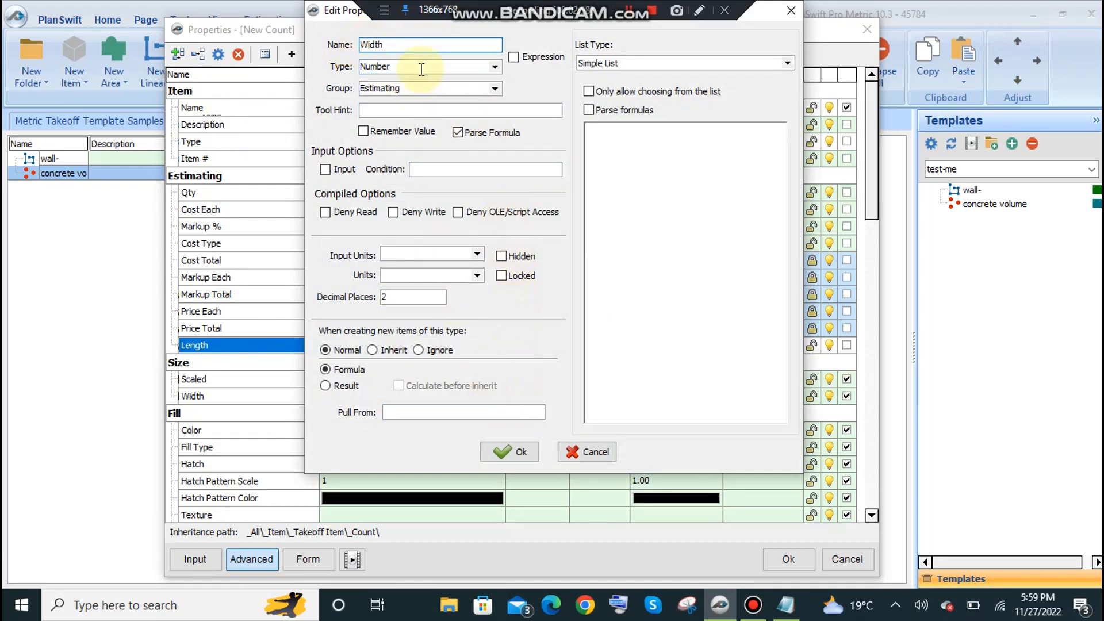
click(510, 451)
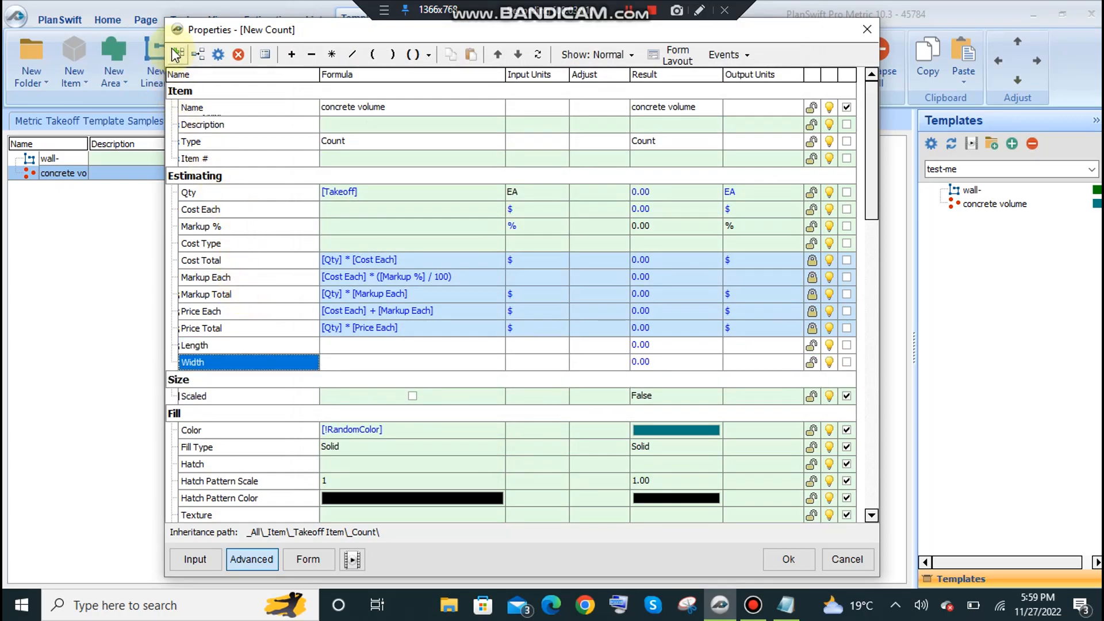
Add a Number property named "Height" to the Estimating group.
click(383, 43)
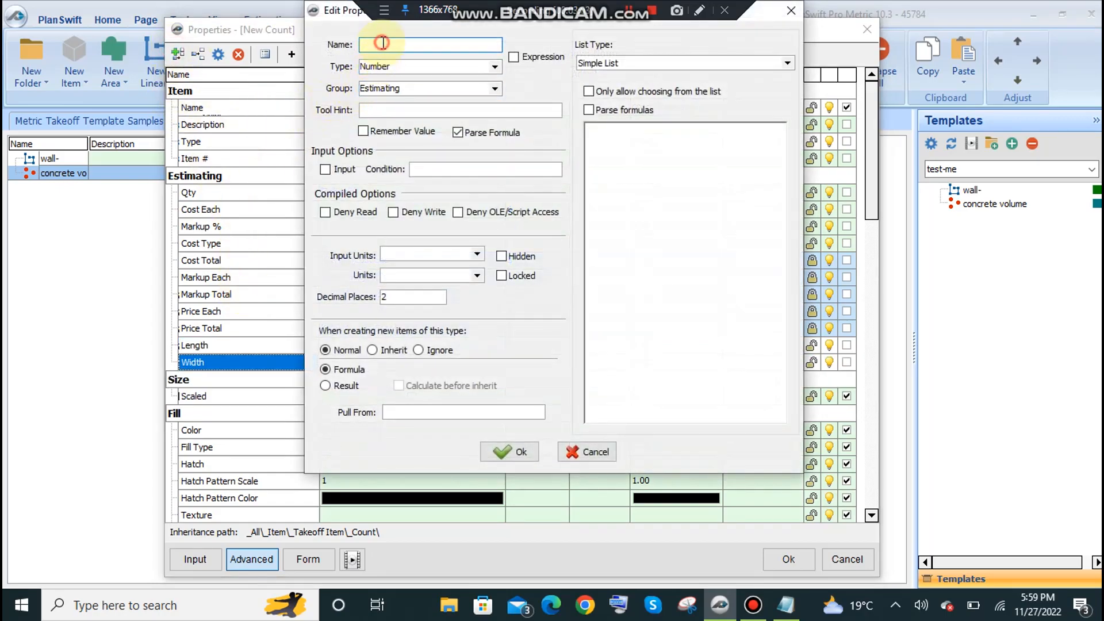
text(height)
drag(364, 45, 370, 44)
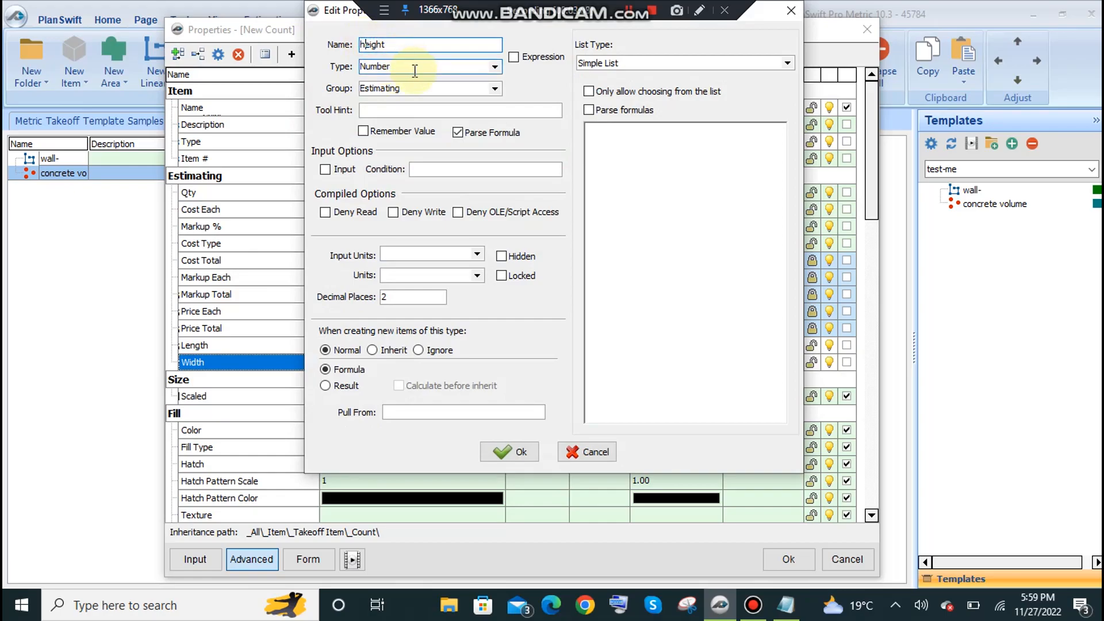
text(H)
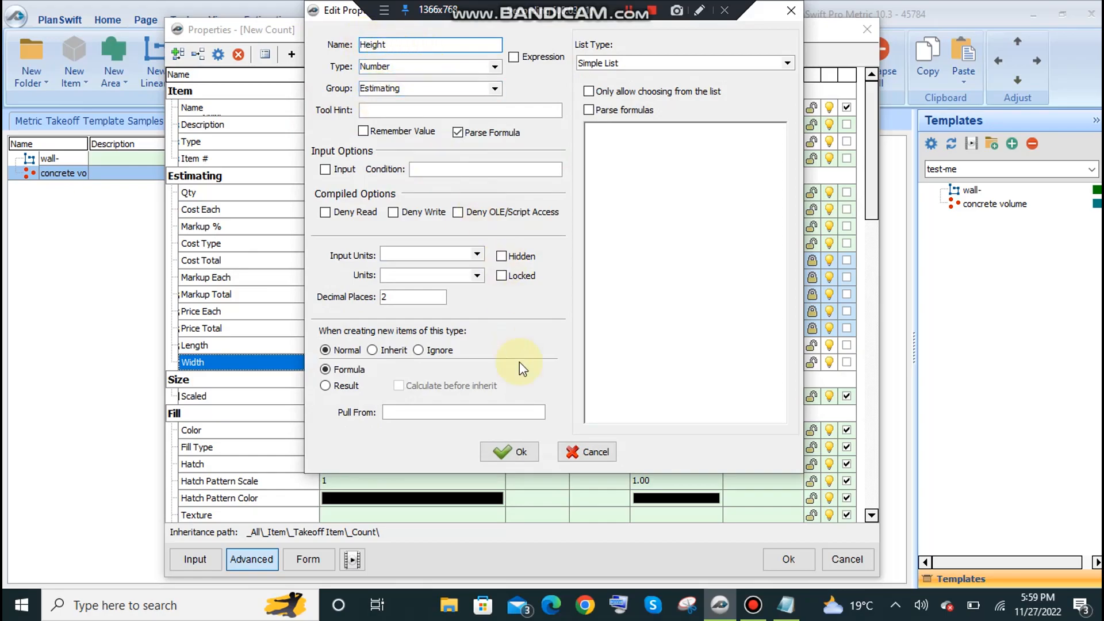
click(506, 451)
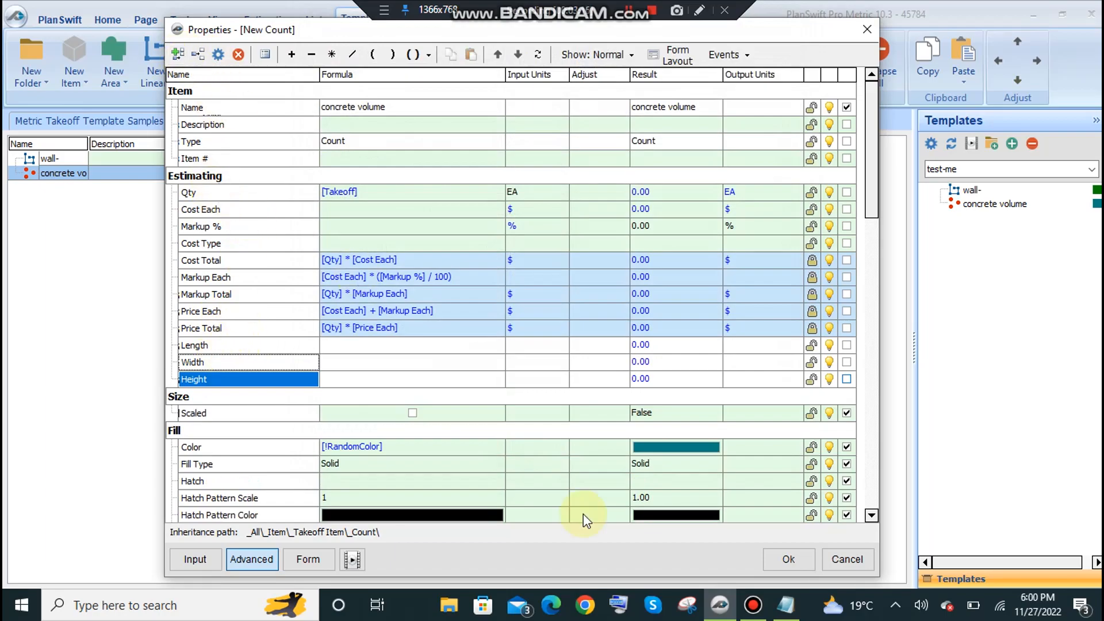
Check the concrete formula in the Notepad file lec and add a Number property named "Concrete Volume" to the Estimating group.
click(785, 605)
click(232, 182)
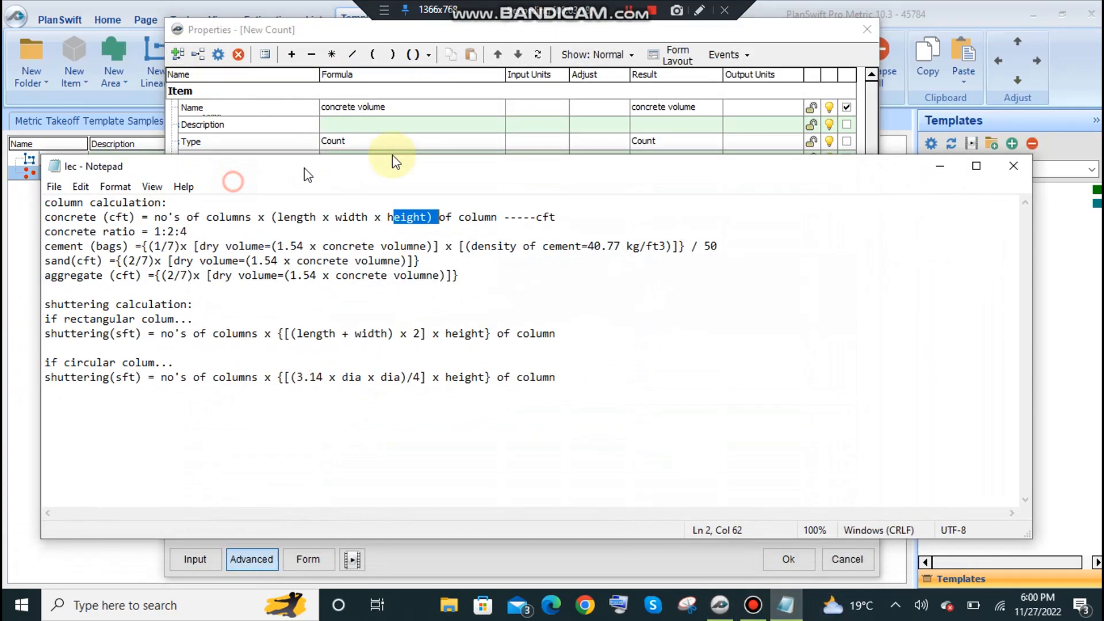
drag(305, 168, 404, 154)
drag(231, 203, 143, 202)
click(1028, 151)
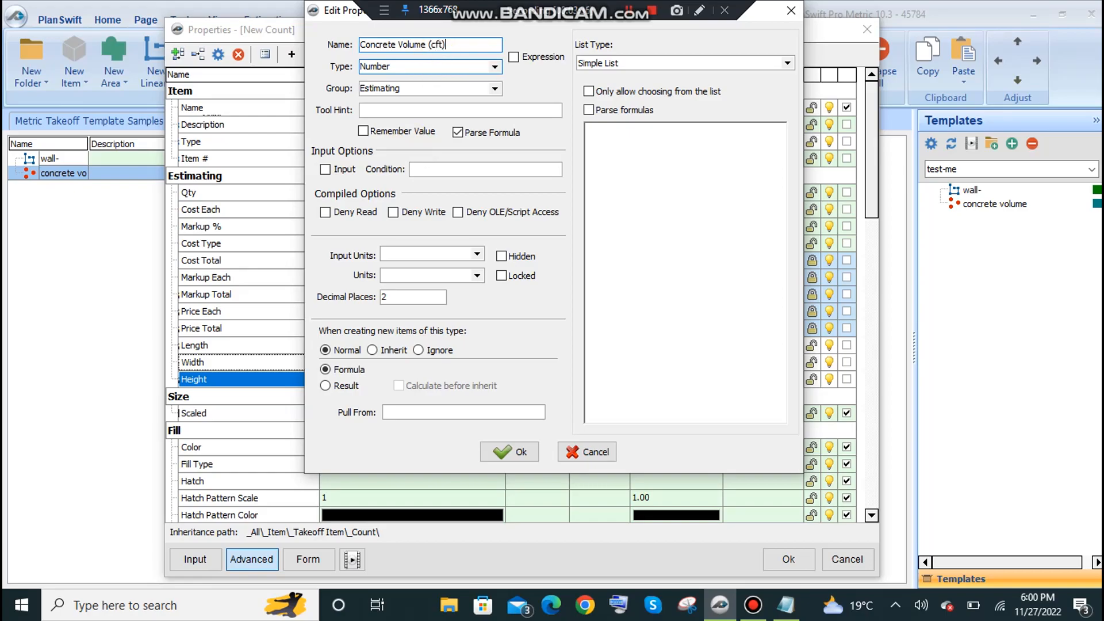
text((c)
key(BackSpace)
key(BackSpace)
key(BackSpace)
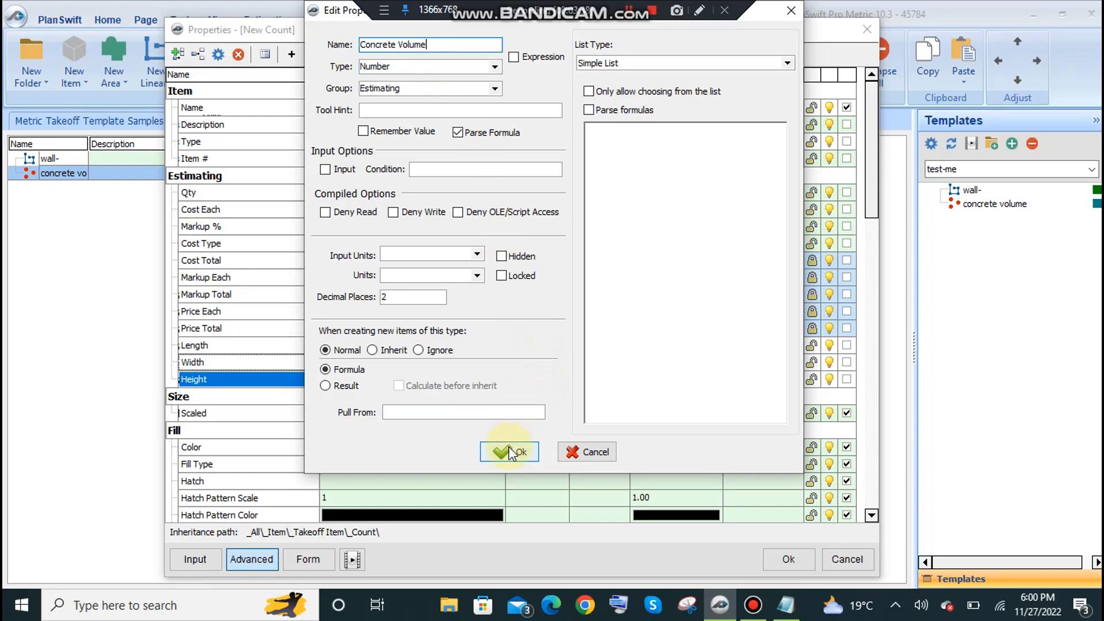
click(510, 451)
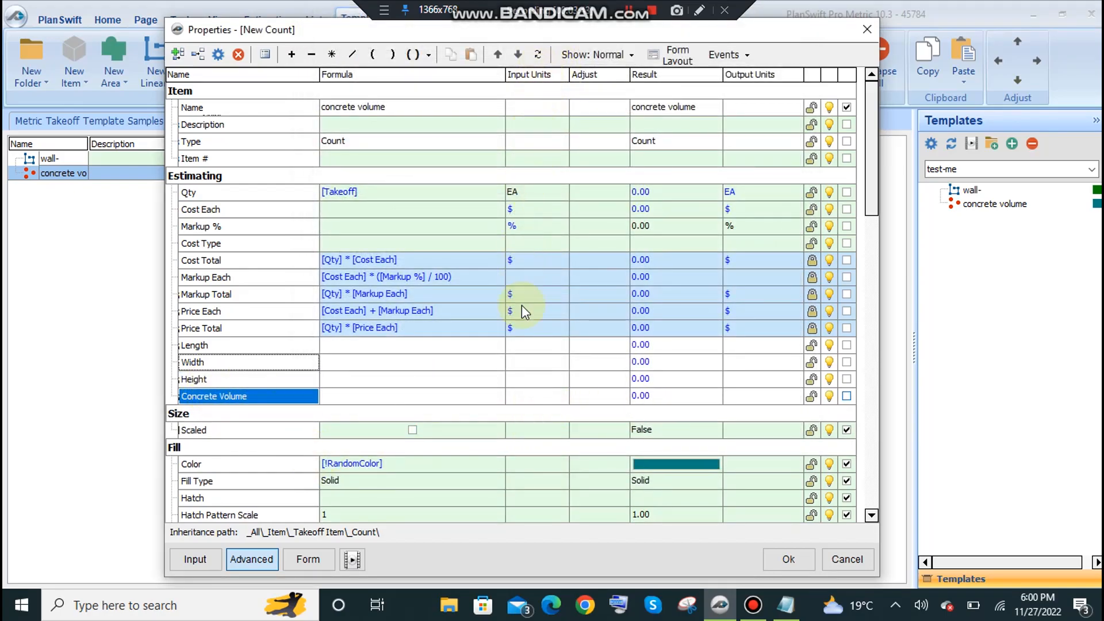
Inspect the Length, Concrete Volume and Qty formula entries and compare them with the concrete formula in Notepad.
click(259, 345)
click(340, 345)
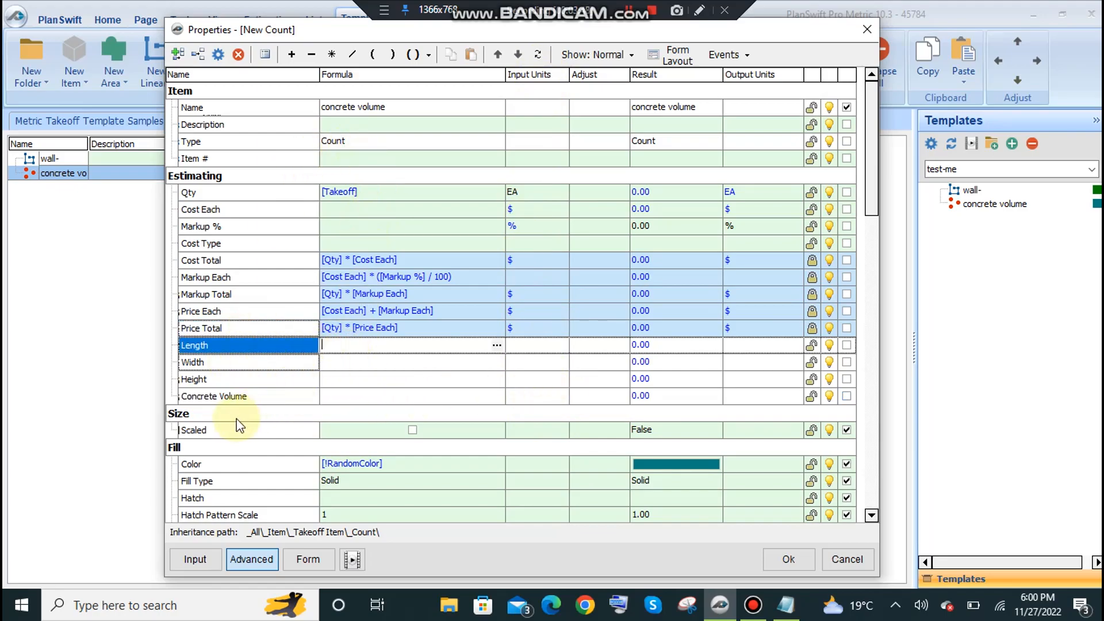
click(239, 396)
click(350, 398)
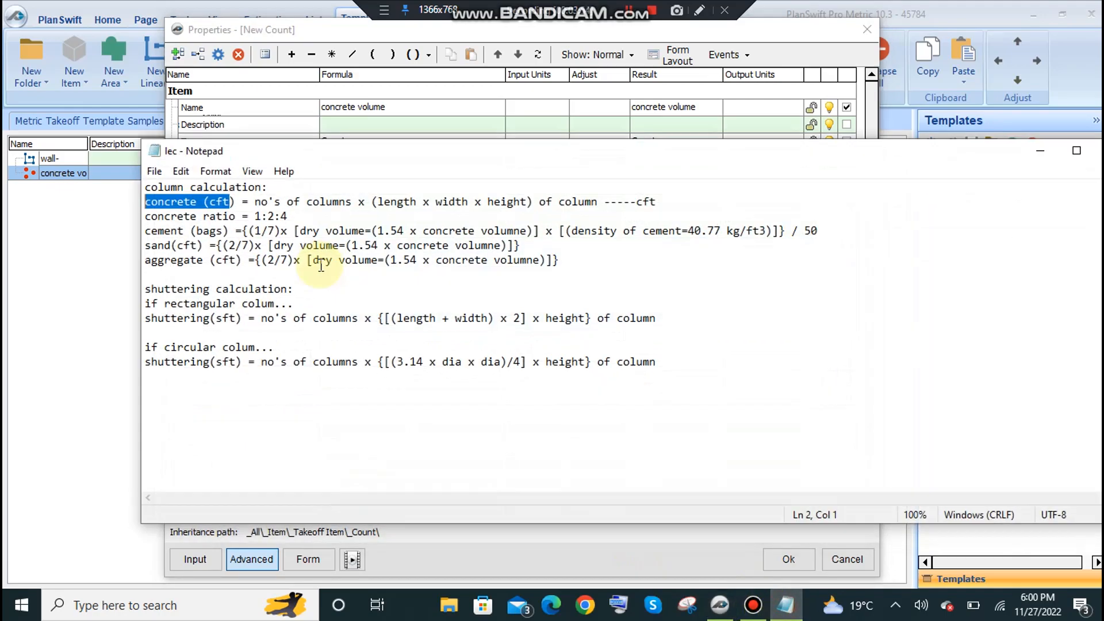
click(786, 605)
click(1038, 150)
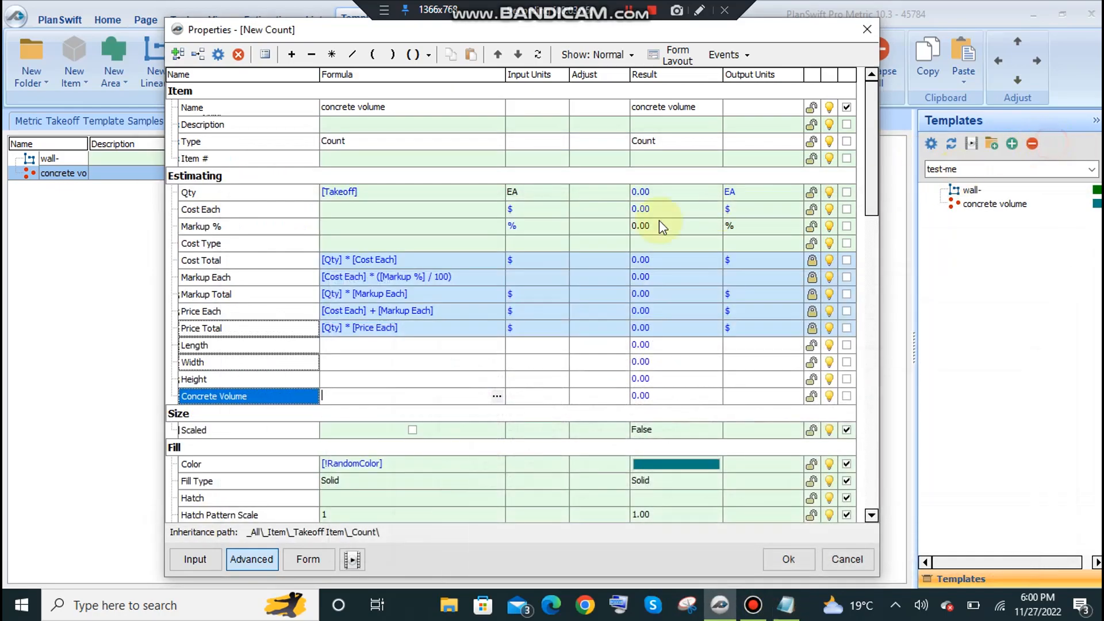
click(376, 192)
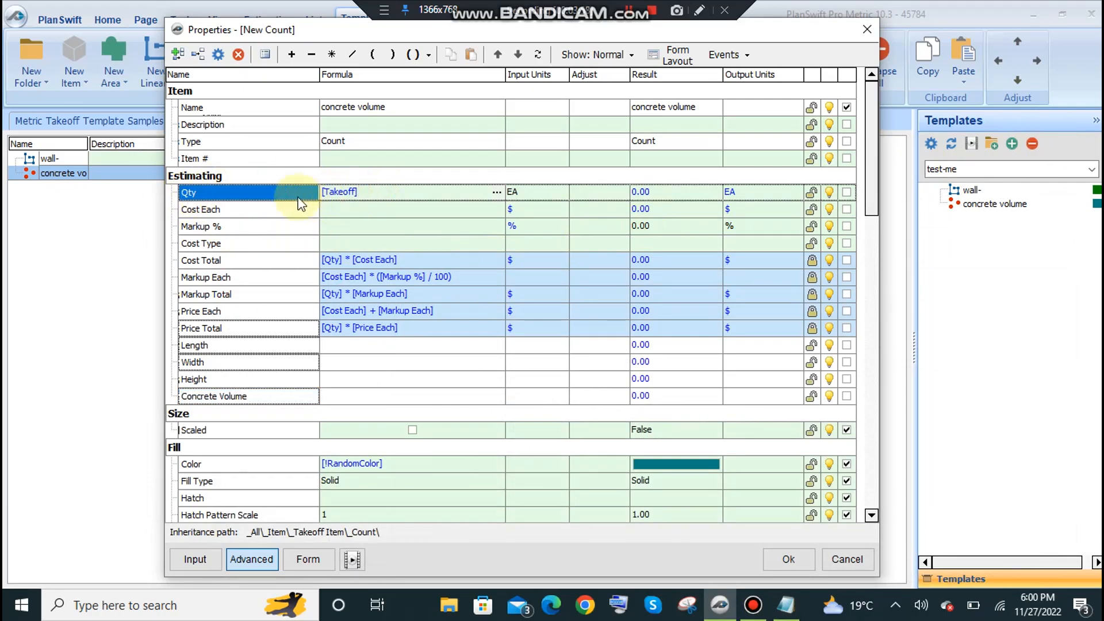
drag(233, 34, 229, 66)
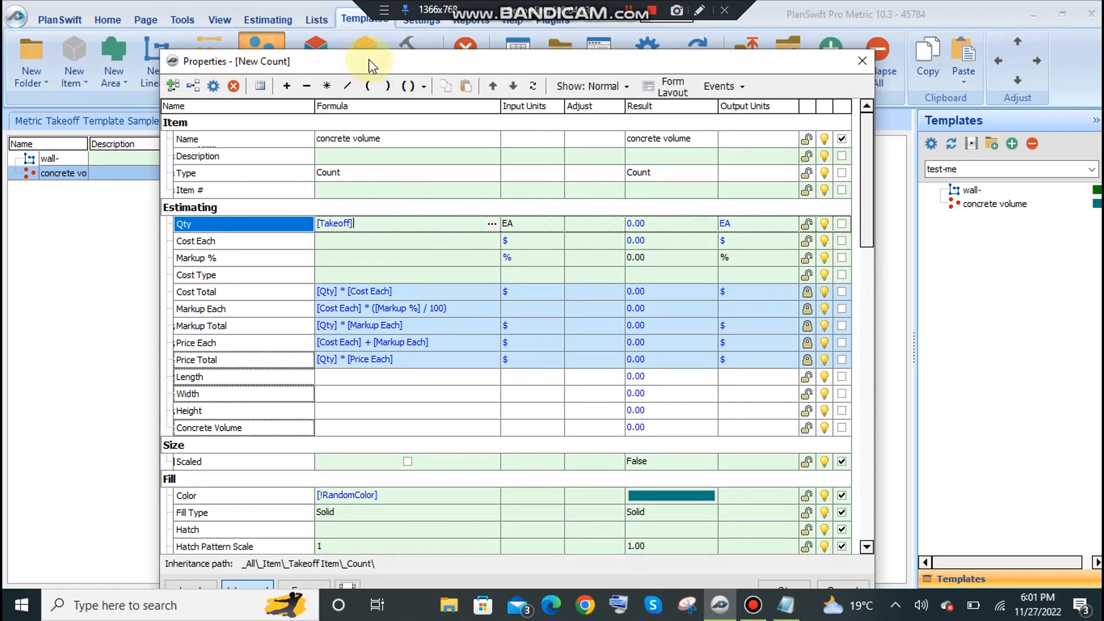
click(380, 276)
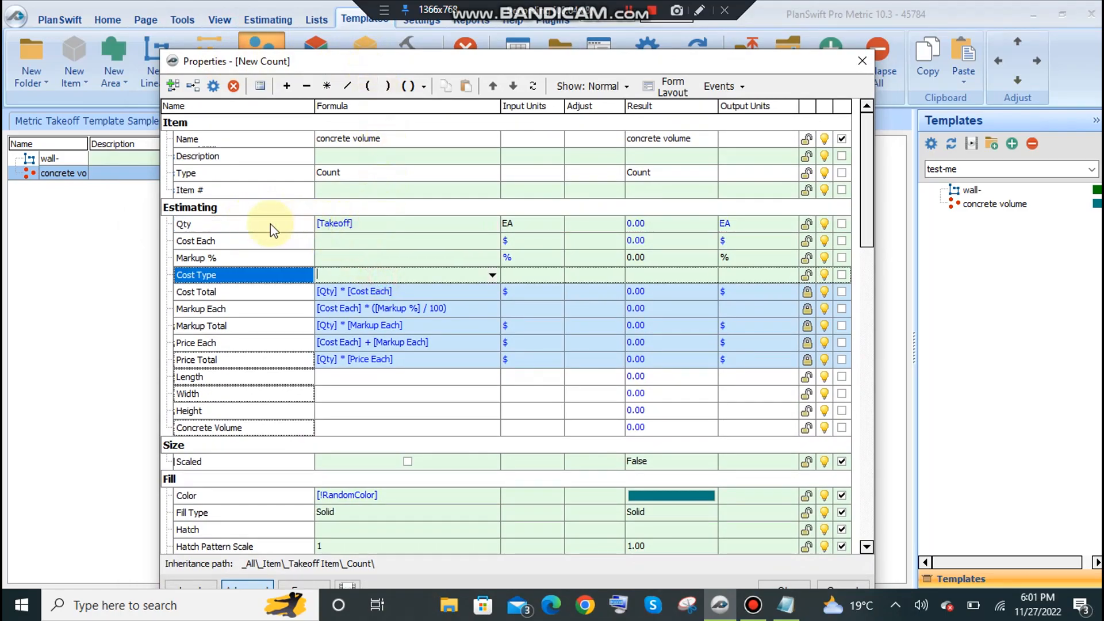
Set the Concrete Volume formula to [Qty]*[Length]*[Width]*[Height] by referencing those properties.
drag(267, 225, 355, 427)
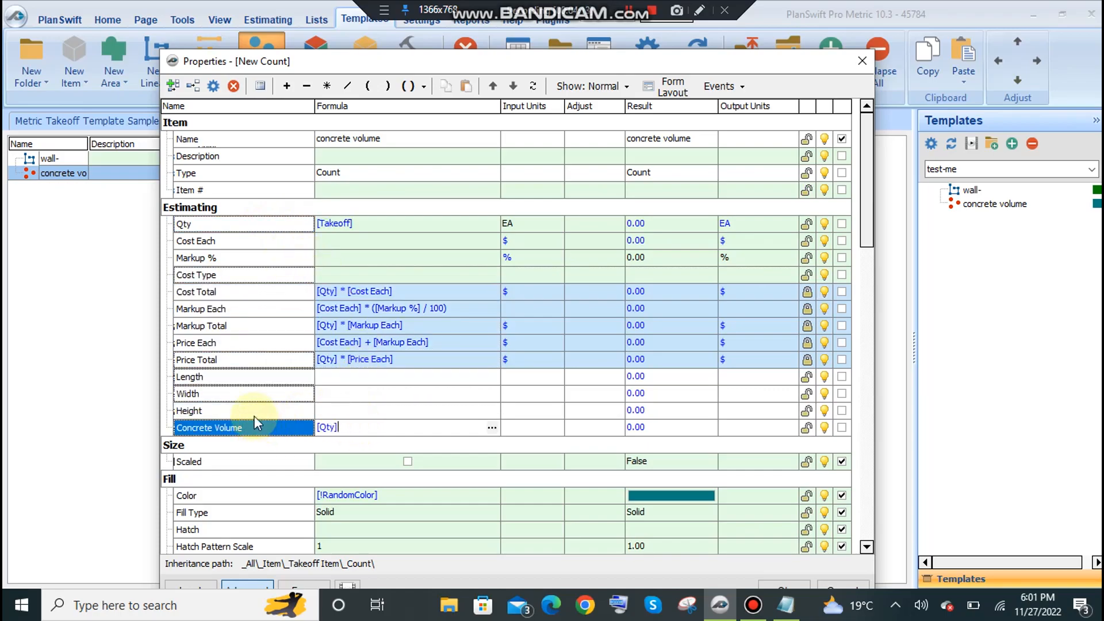
text(*)
click(207, 379)
click(388, 429)
text(*)
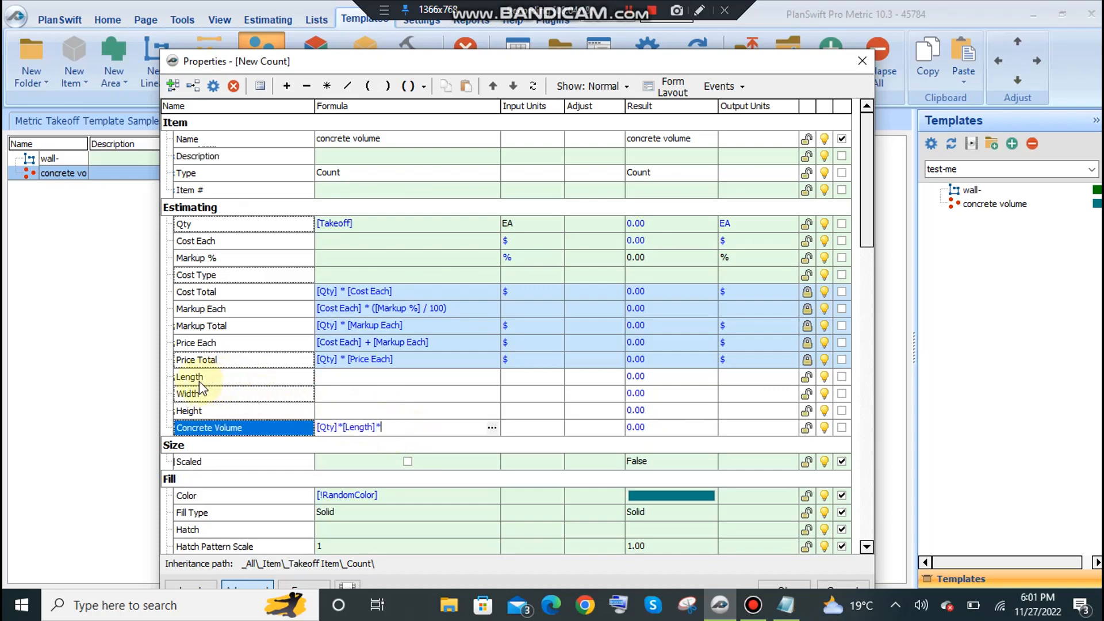
drag(418, 426, 419, 426)
text(*)
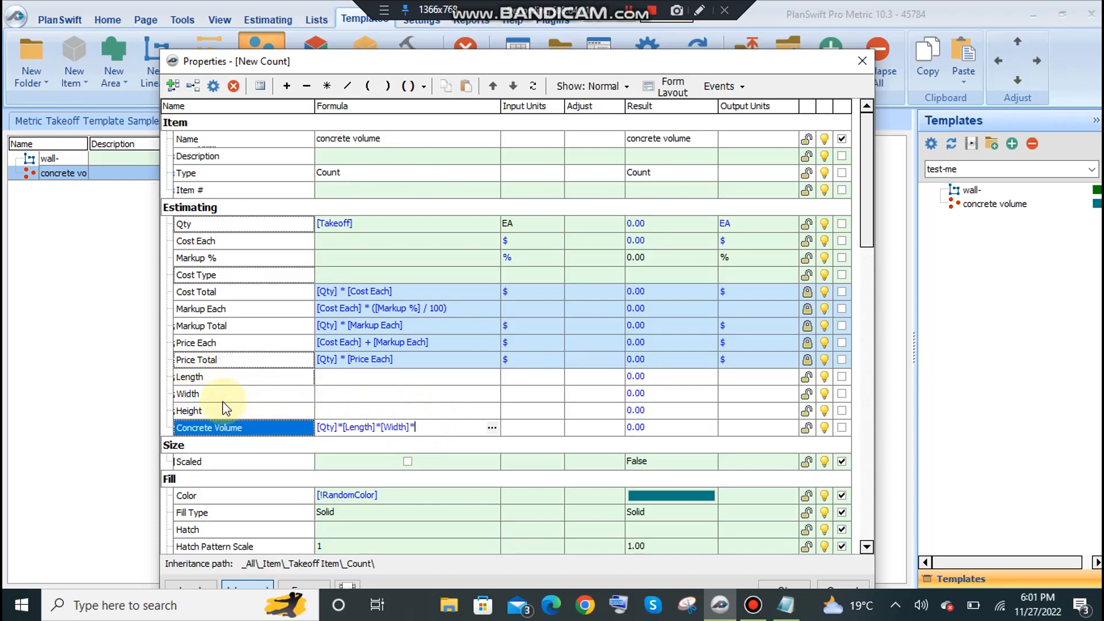
click(198, 413)
click(454, 427)
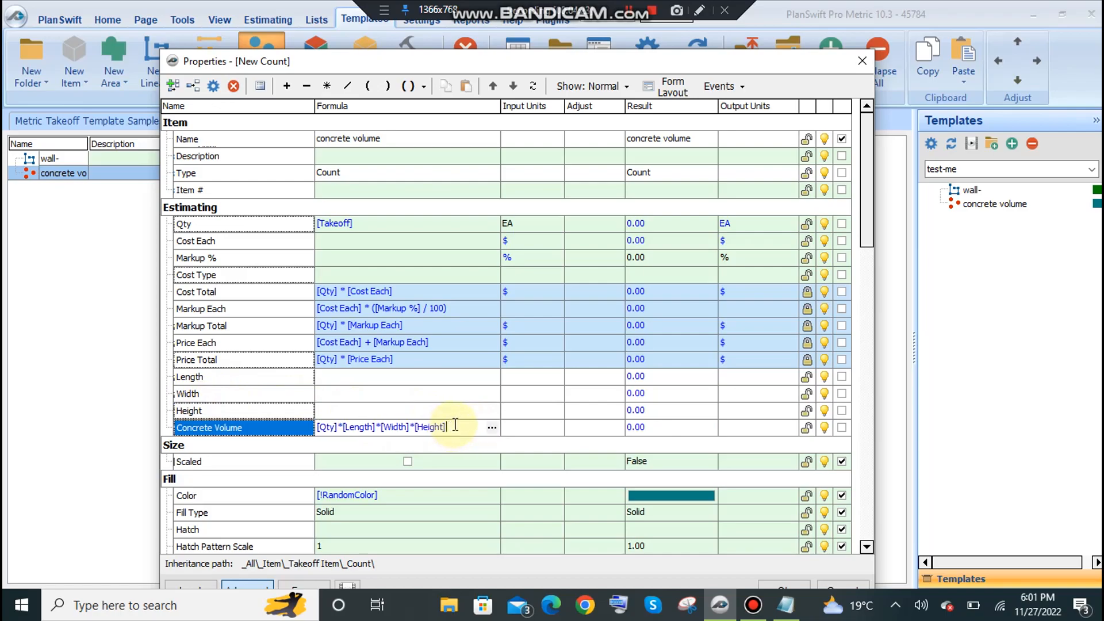
drag(464, 425, 355, 433)
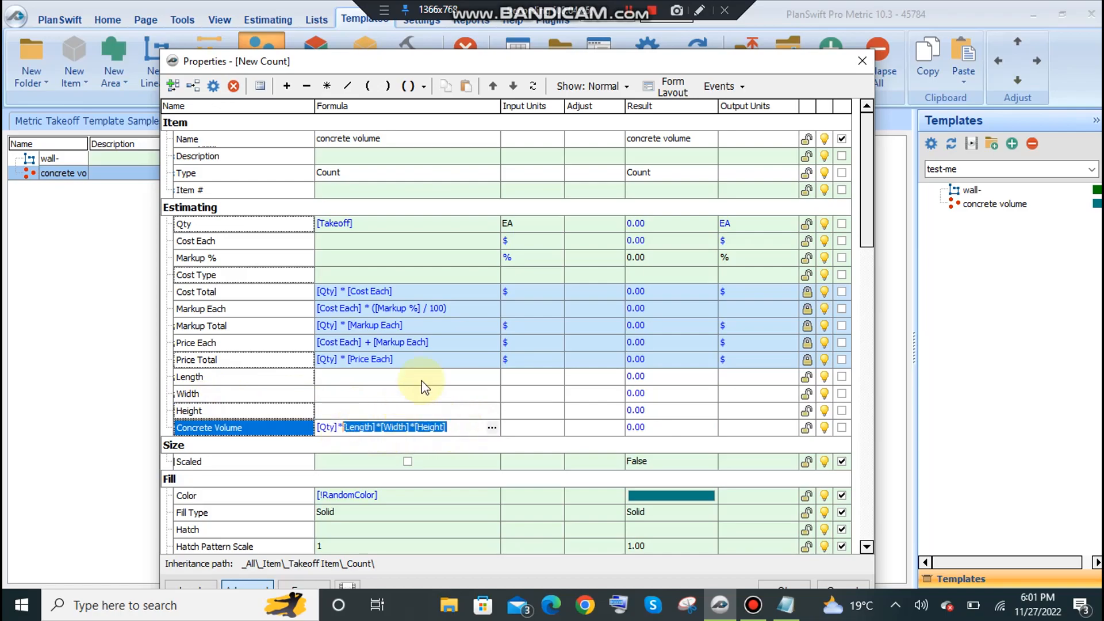
Wrap the [Length]*[Width]*[Height] part of the Concrete Volume formula in RoundUp().
click(424, 86)
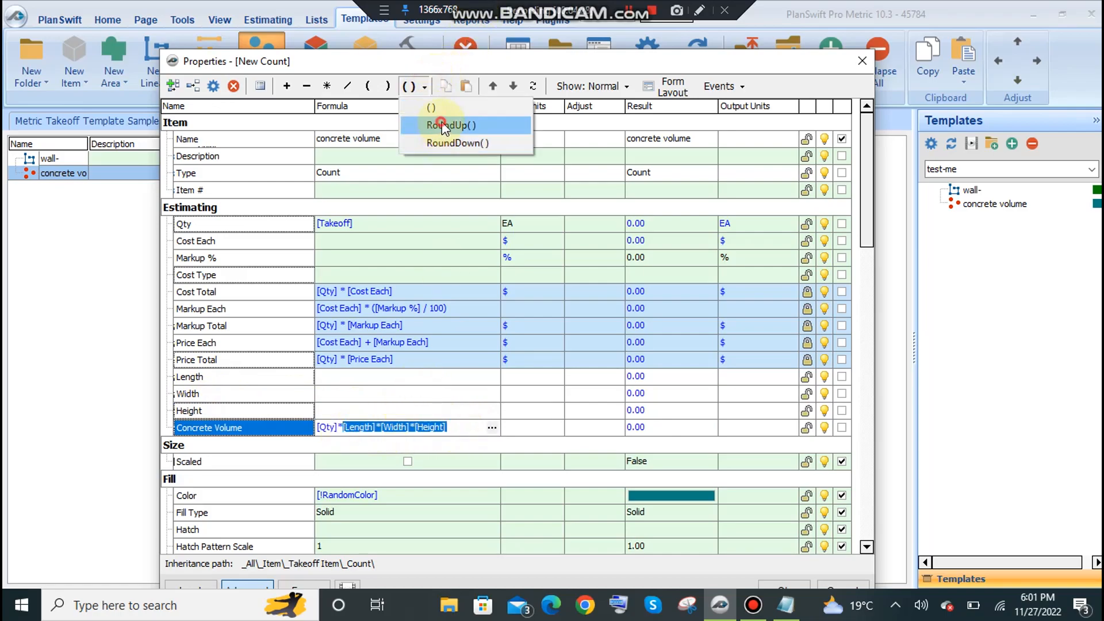
click(445, 125)
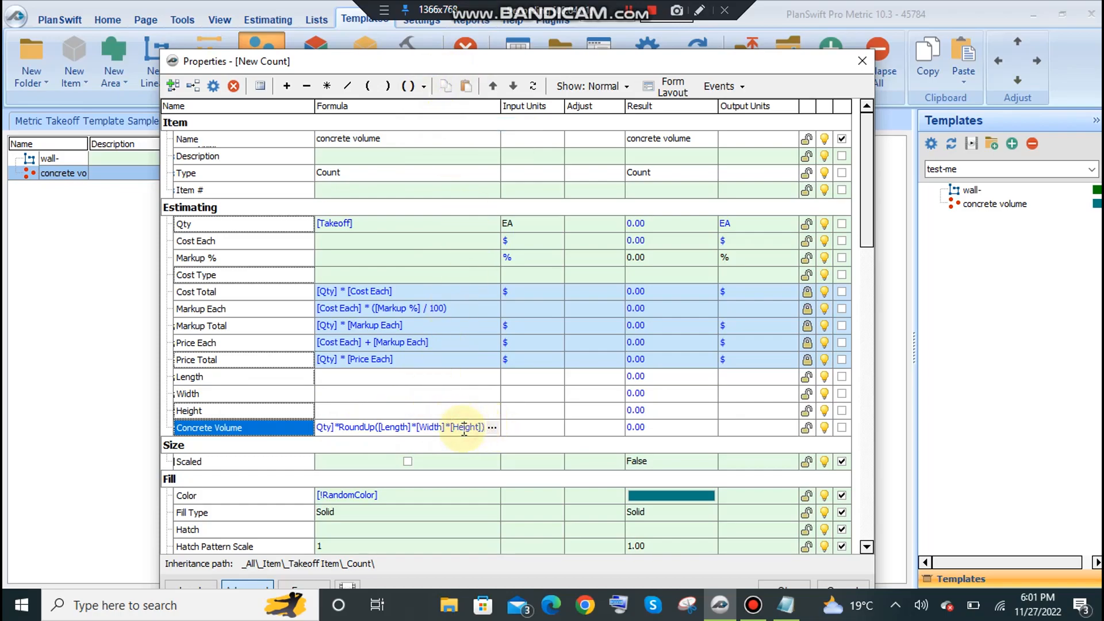
click(385, 406)
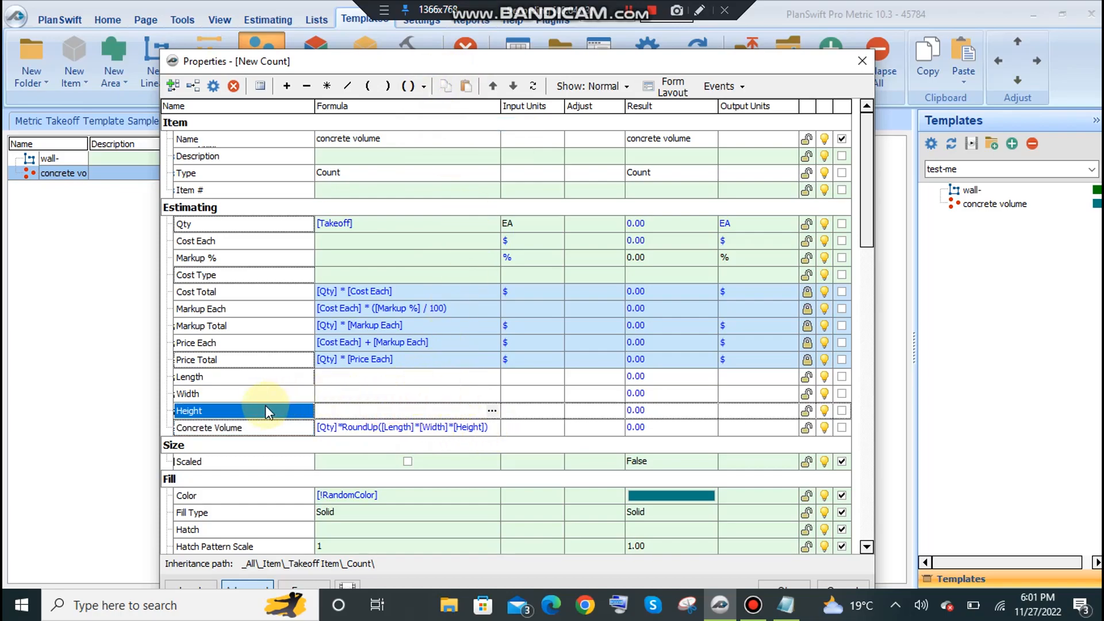
Set the input units of the Concrete Volume property to CU FT.
click(557, 427)
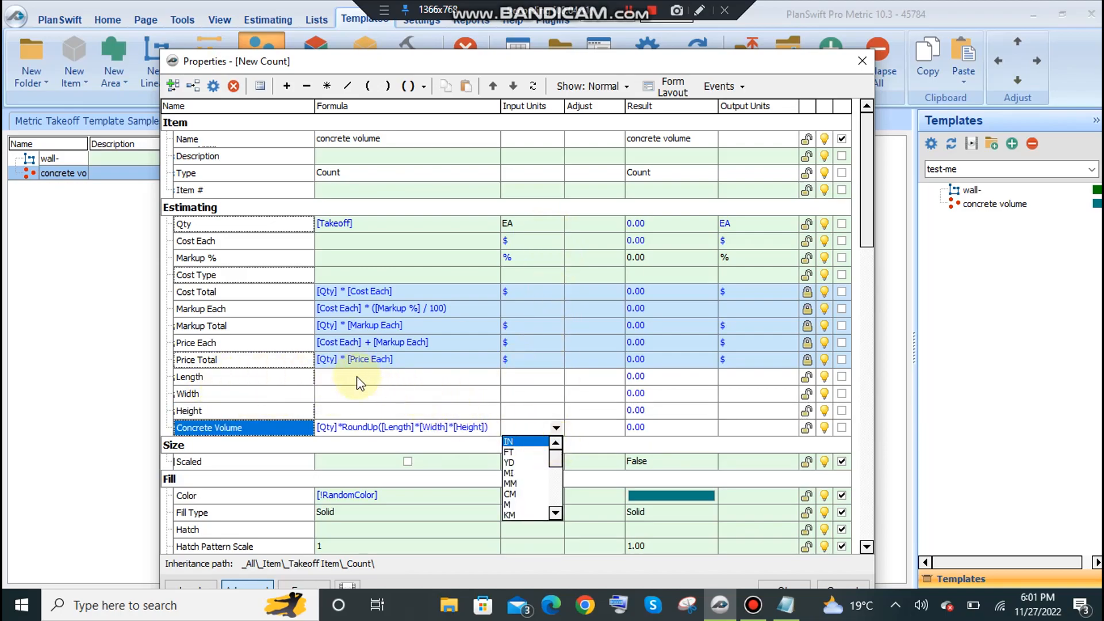
scroll(530, 504, down, 5)
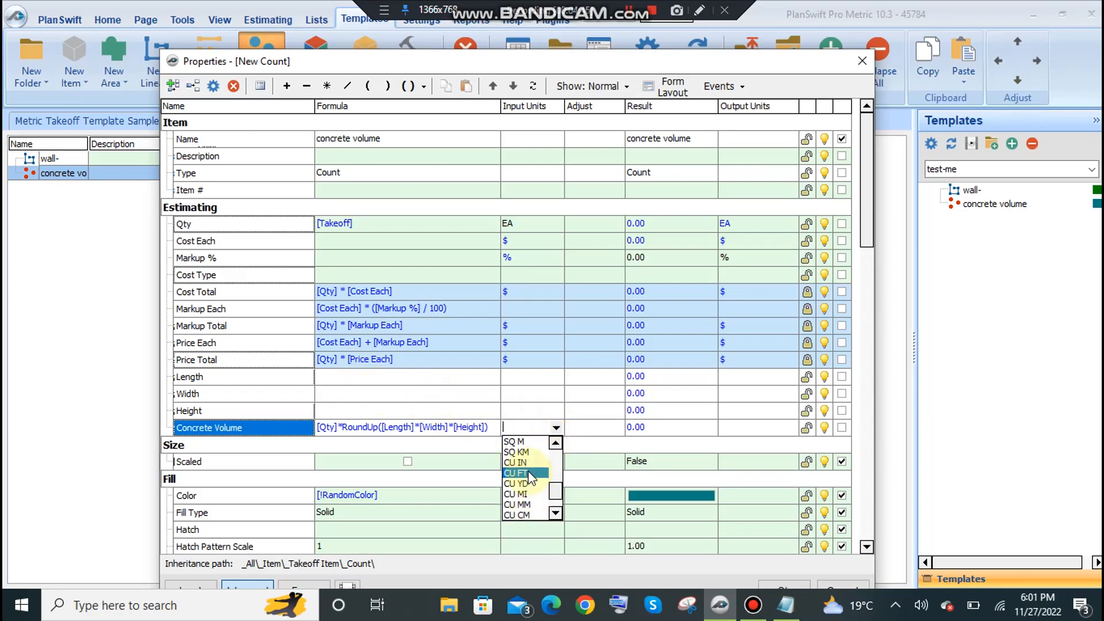
click(528, 473)
click(530, 398)
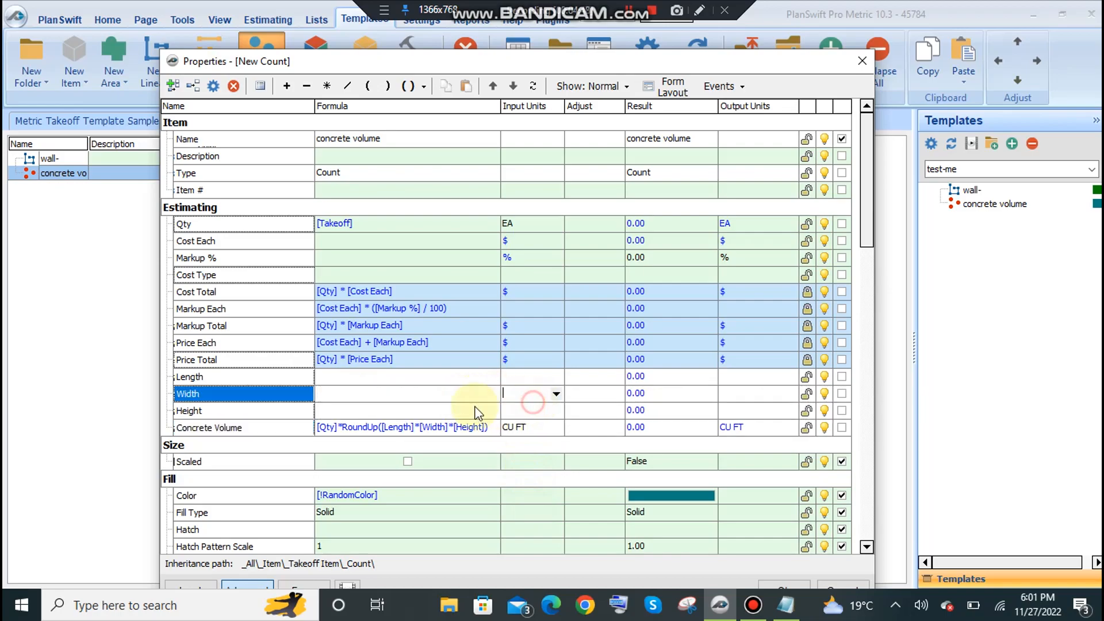
click(414, 412)
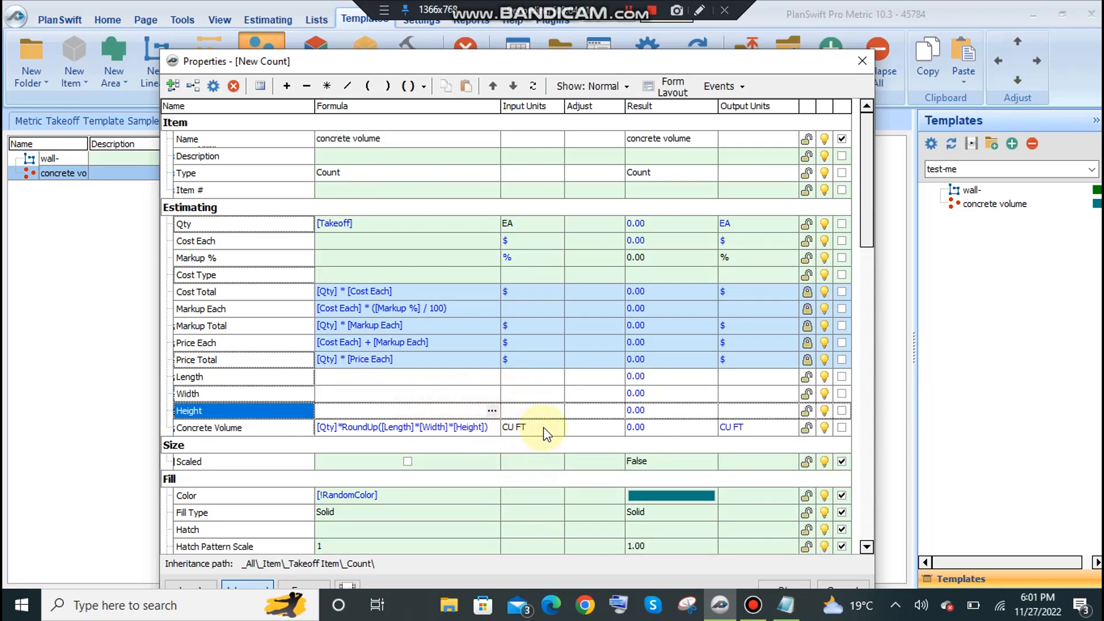
click(365, 410)
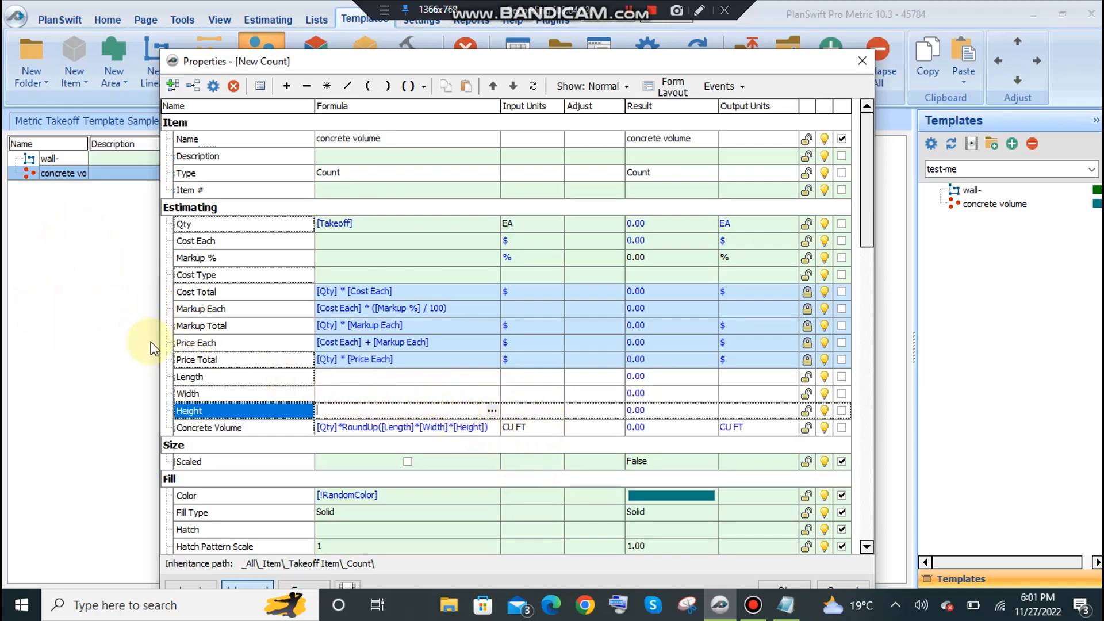
click(551, 428)
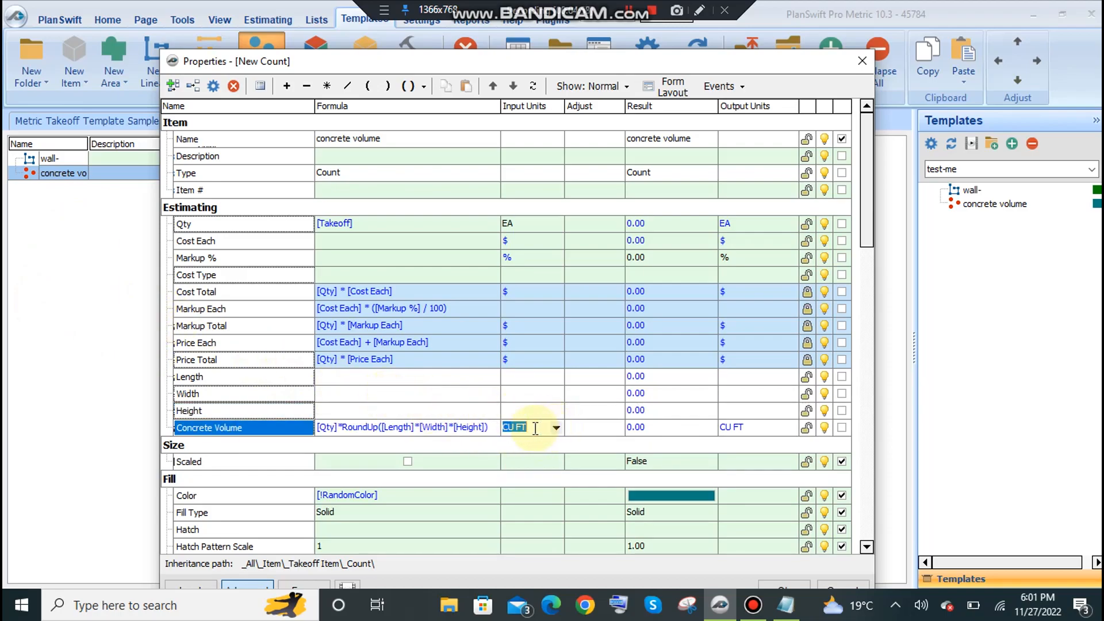
click(425, 410)
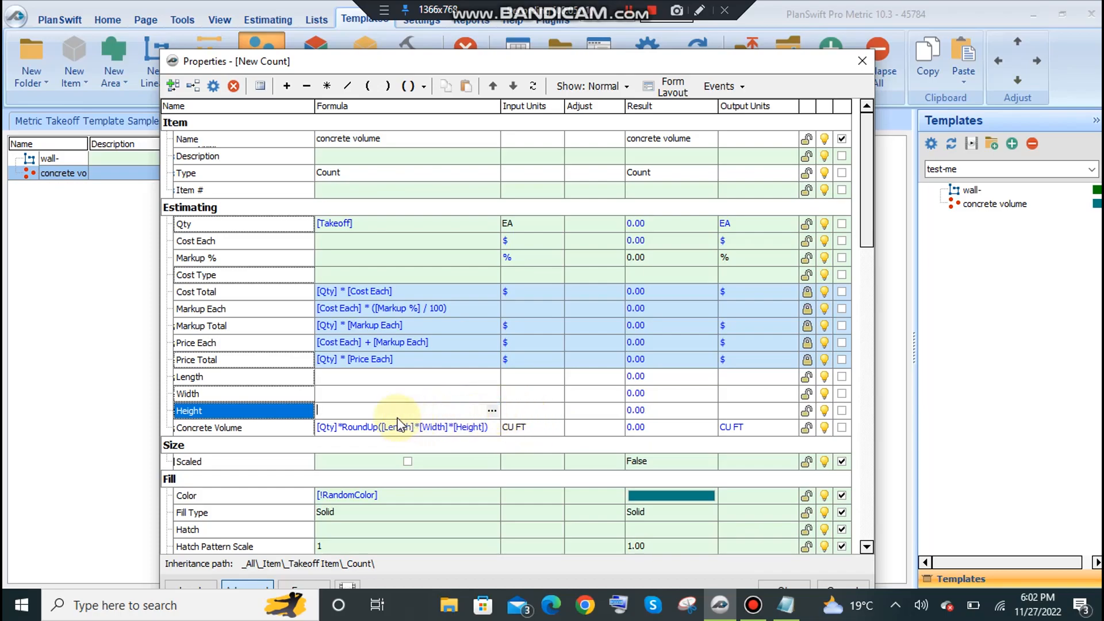
click(389, 393)
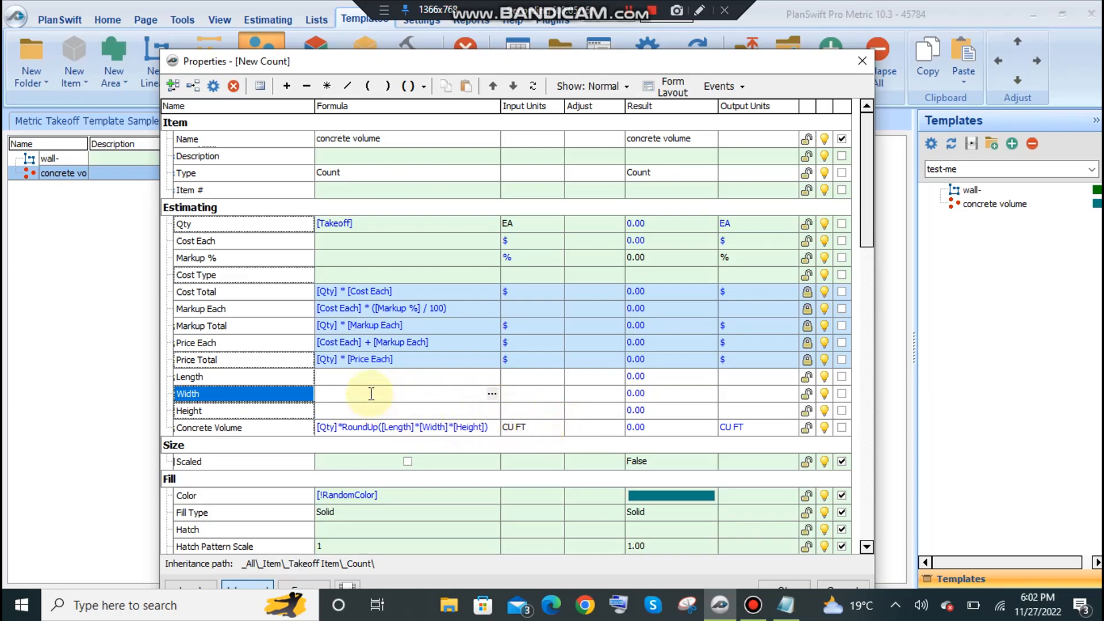
Check the cement, sand and aggregate formulas in the Notepad file lec and add a Number property named "Cement (Bags0" to the Estimating group.
click(785, 604)
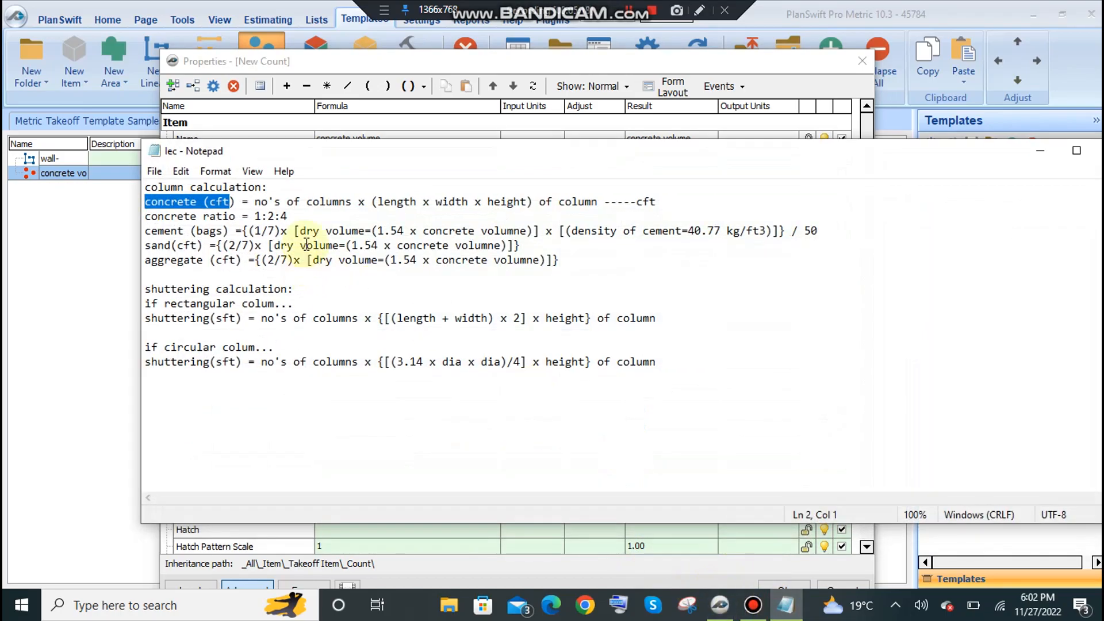
drag(144, 216, 365, 271)
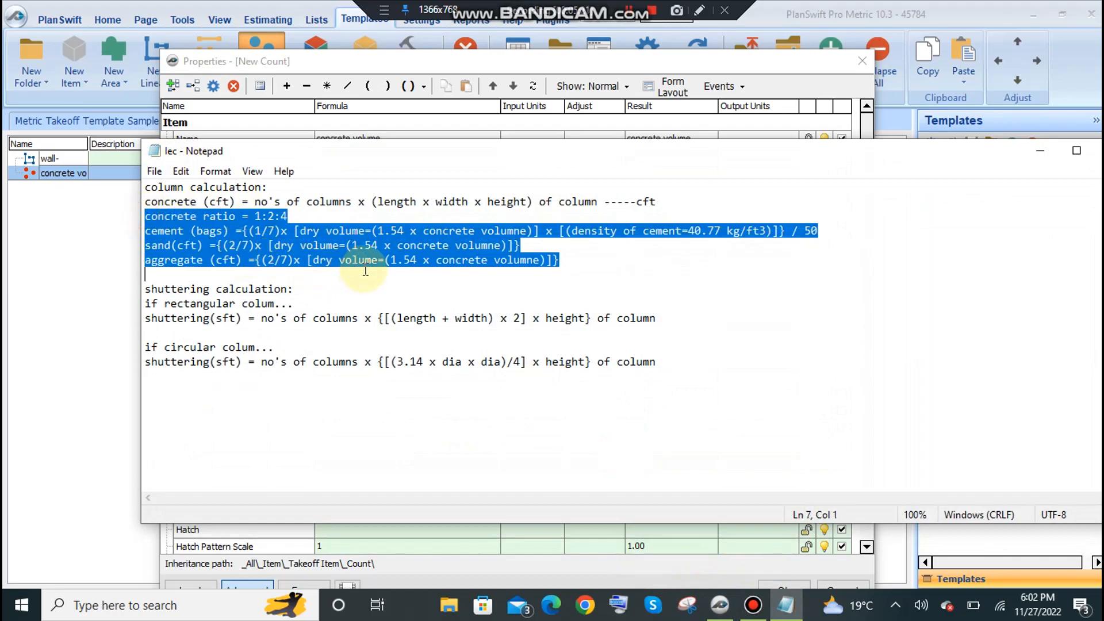
click(1039, 150)
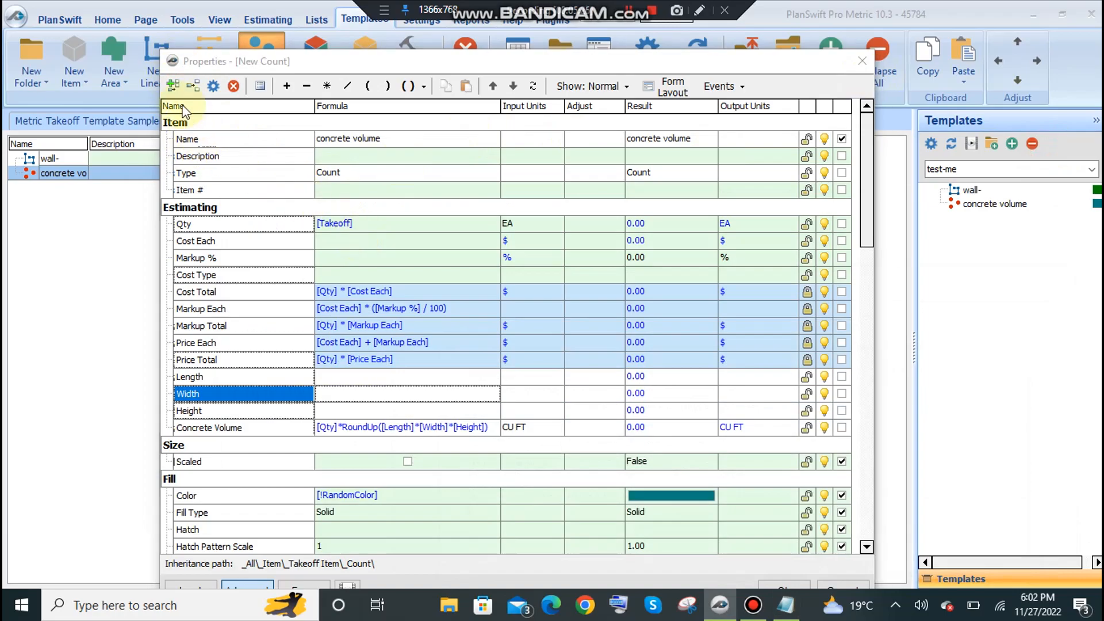
click(173, 85)
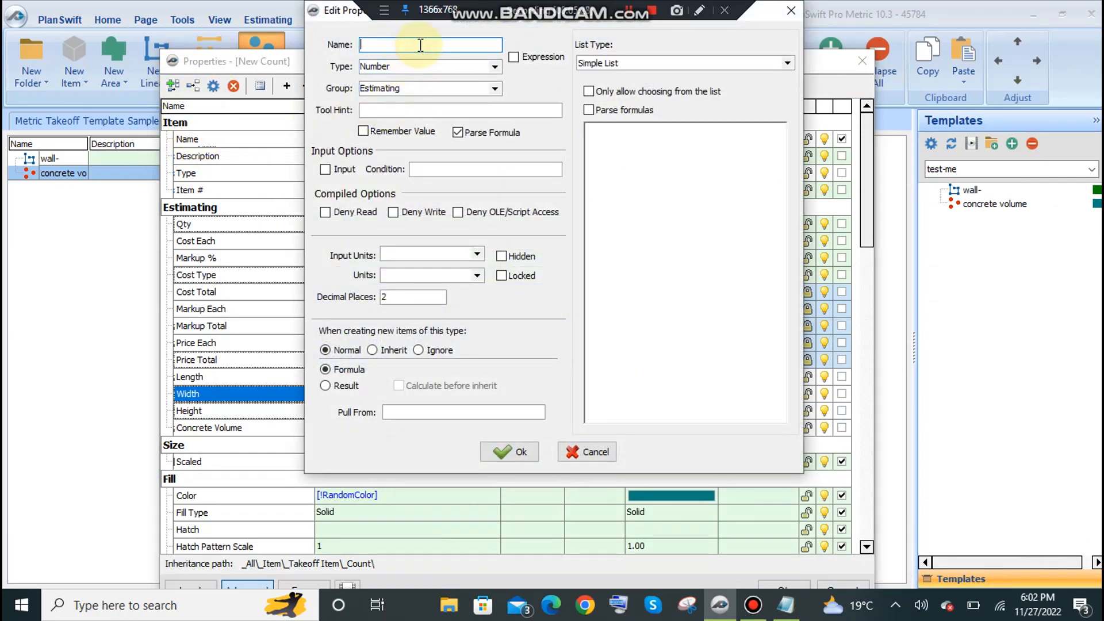
text(cem)
click(515, 460)
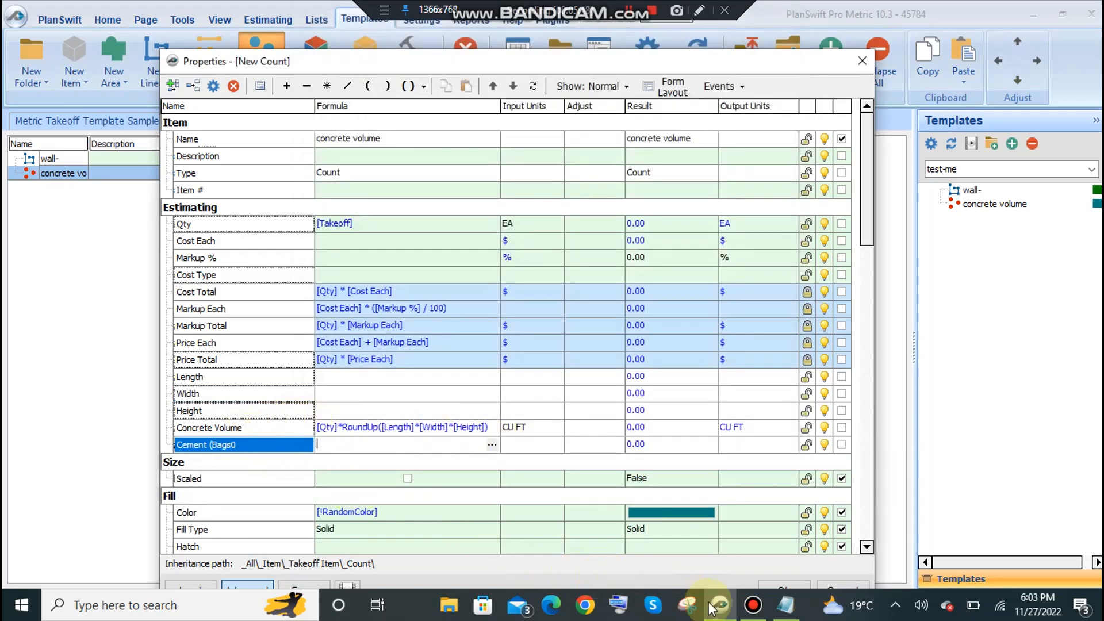
Check the cement (bags) formula in Notepad and begin the cement property's formula with (1/7)*.
click(785, 605)
drag(249, 230, 819, 229)
click(738, 229)
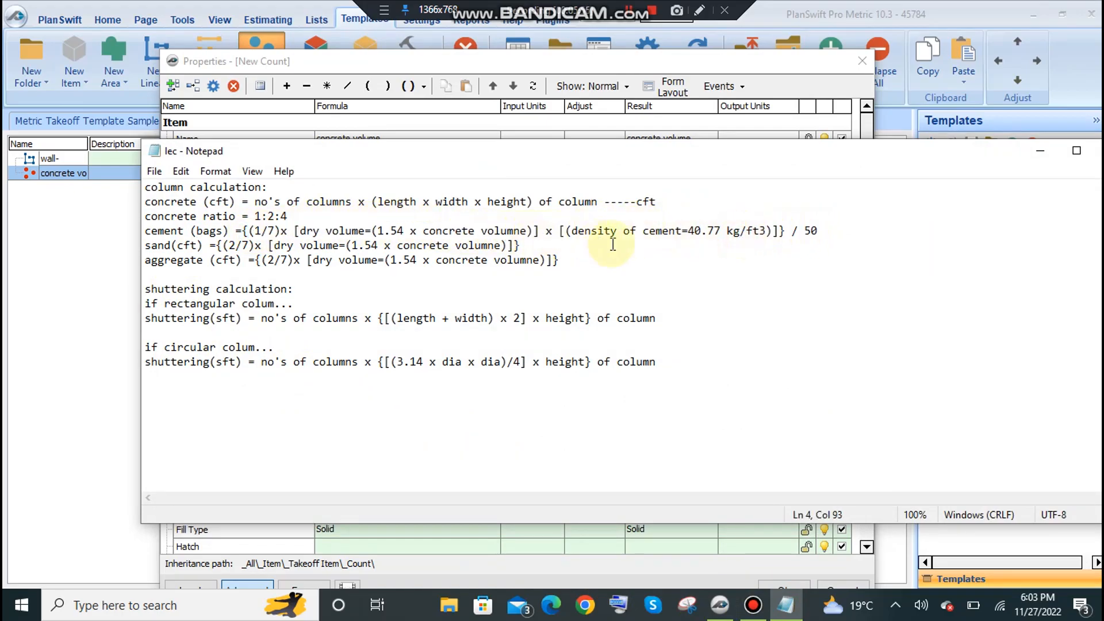
drag(728, 230, 766, 230)
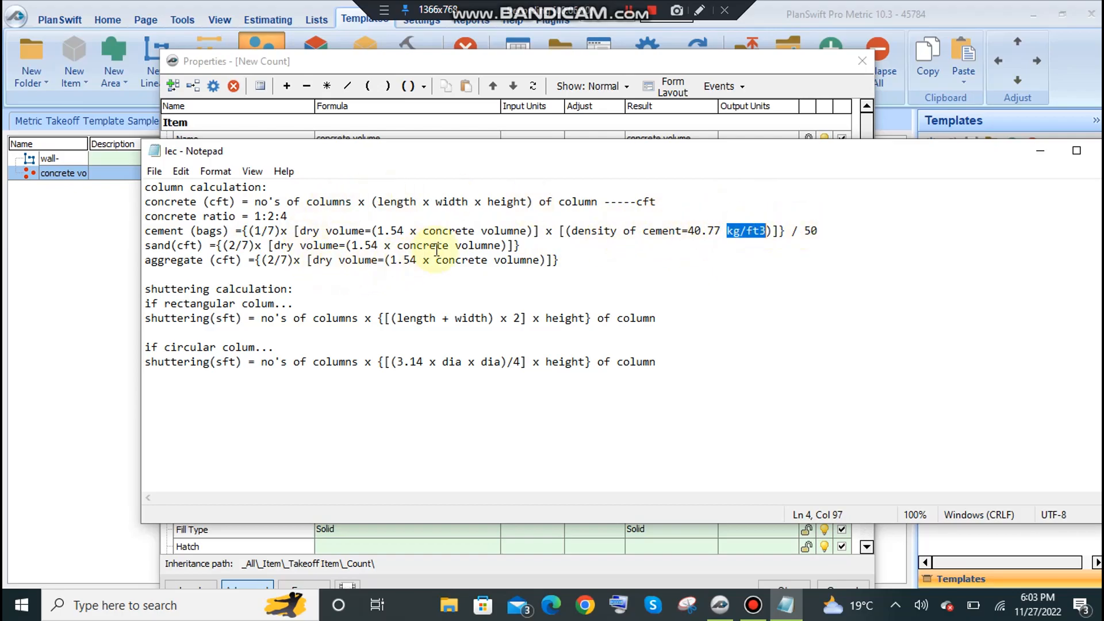
click(1039, 151)
click(329, 444)
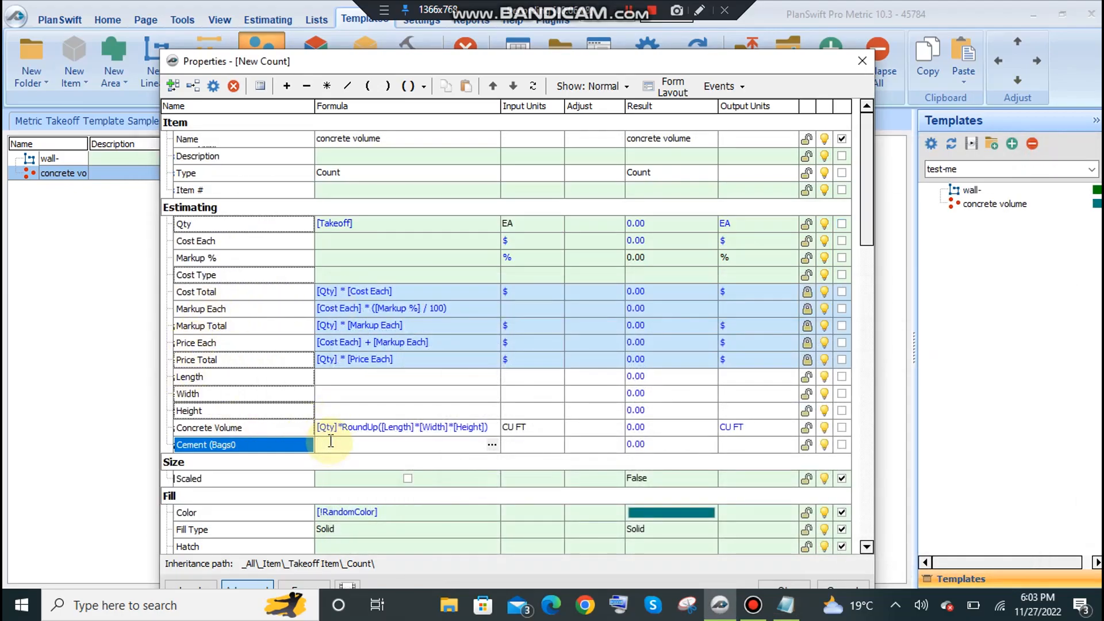
text((1/7)*)
Extend the cement formula with the dry volume term ([Concrete Volume]*1.54)* by referencing the Concrete Volume property.
click(236, 426)
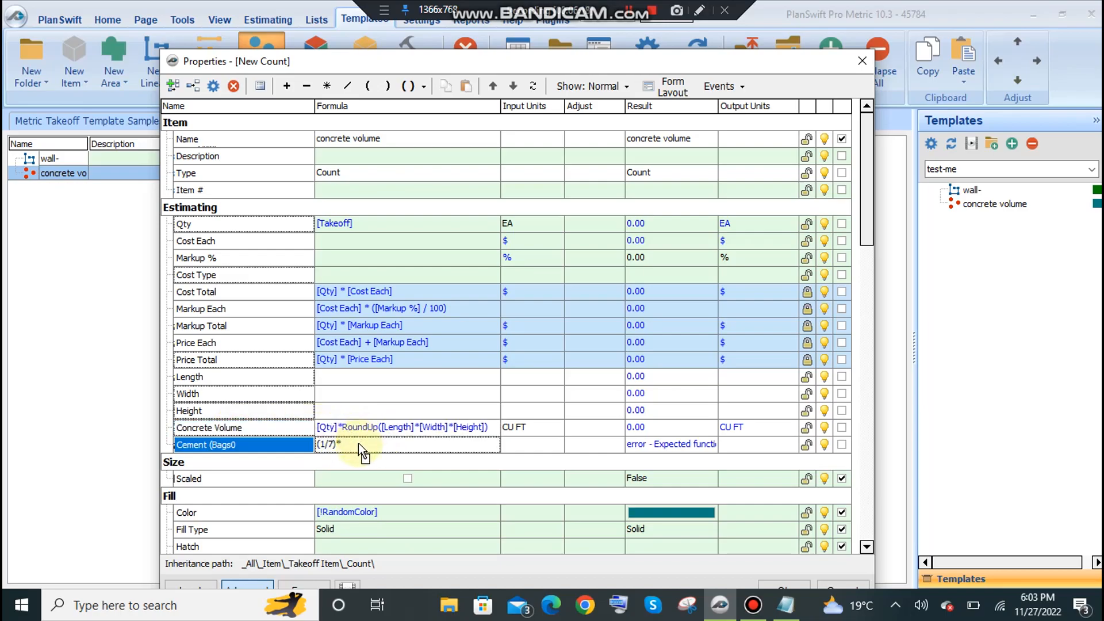
text(*1.54)
text())
click(346, 444)
text(()
click(459, 445)
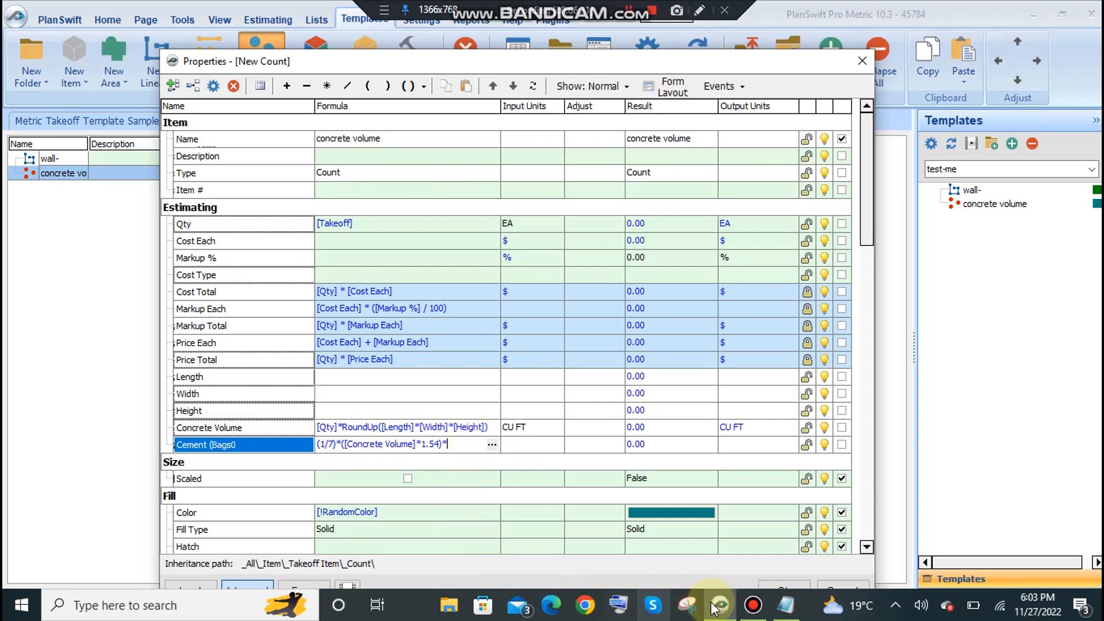
Check the cement density in Notepad and append 40.77 as the multiplier in the cement formula.
click(785, 605)
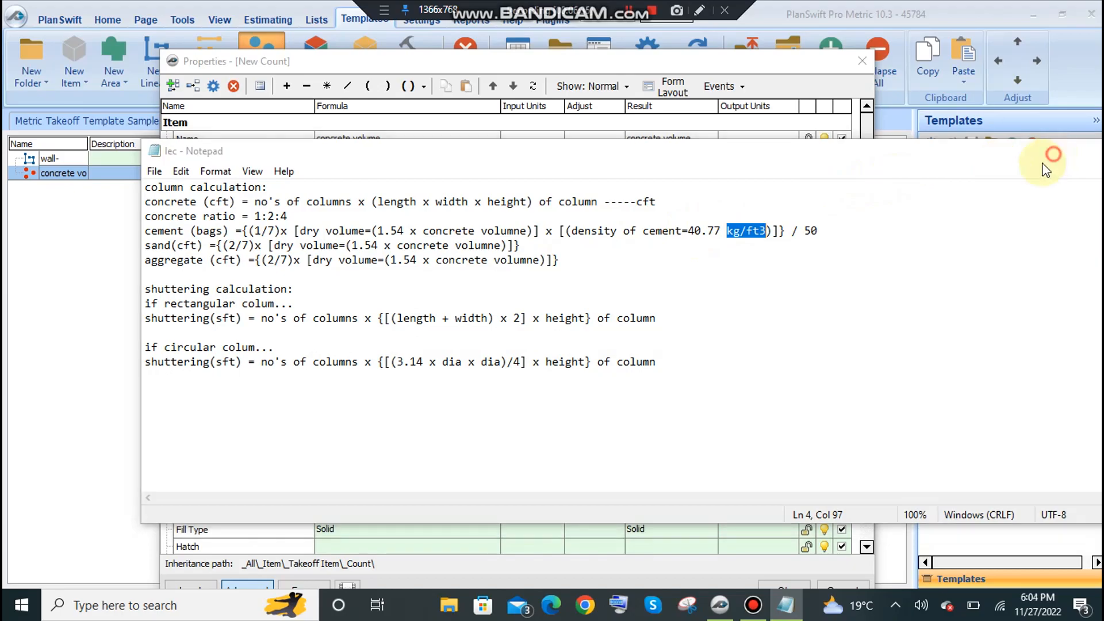
click(1040, 151)
text(*40.77)
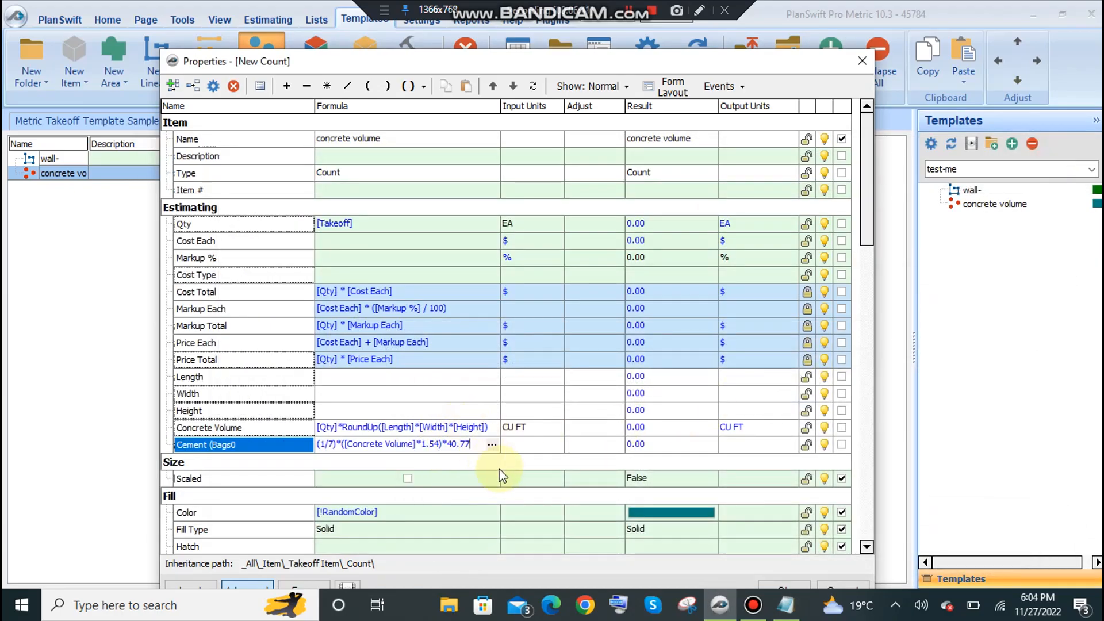
Check the divisor in Notepad, wrap the whole cement formula in RoundUp() and divide it by 50.
click(785, 604)
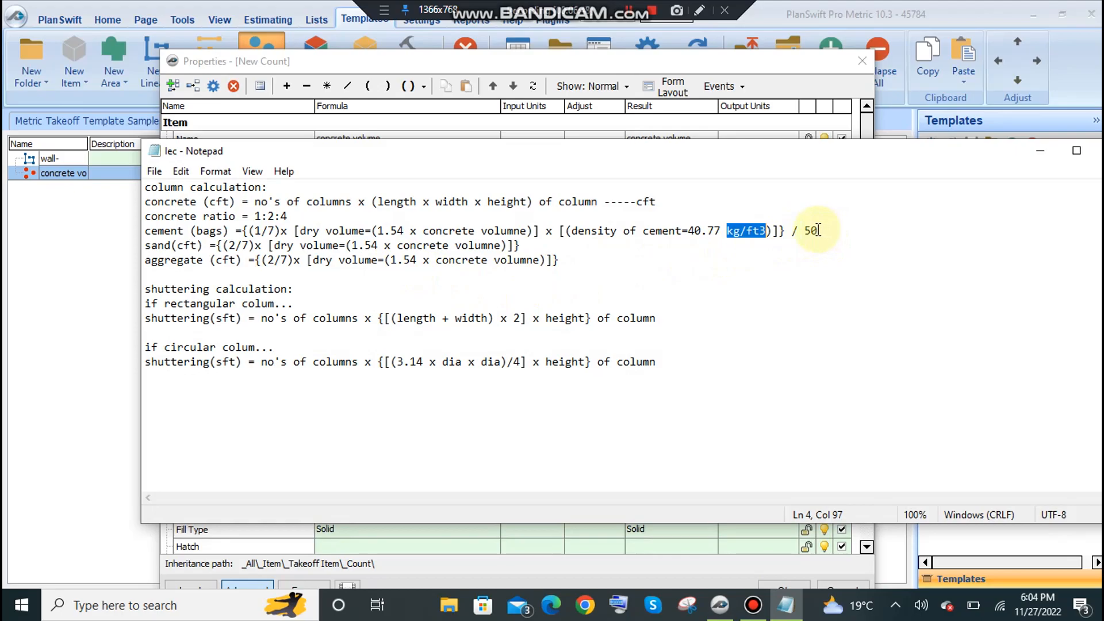
drag(818, 231, 804, 230)
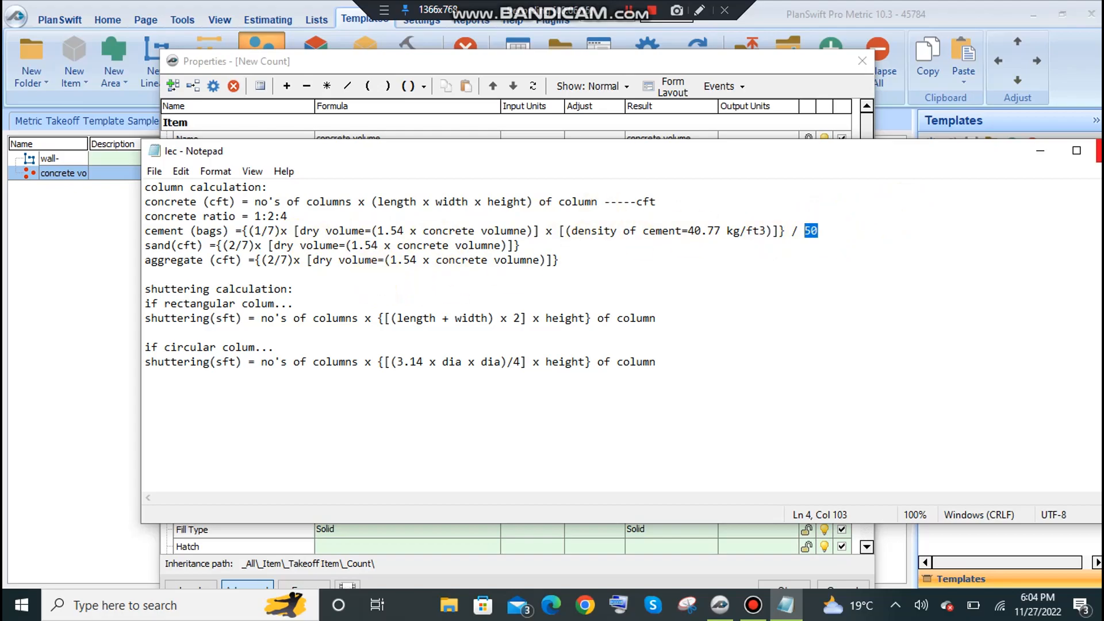
click(1040, 154)
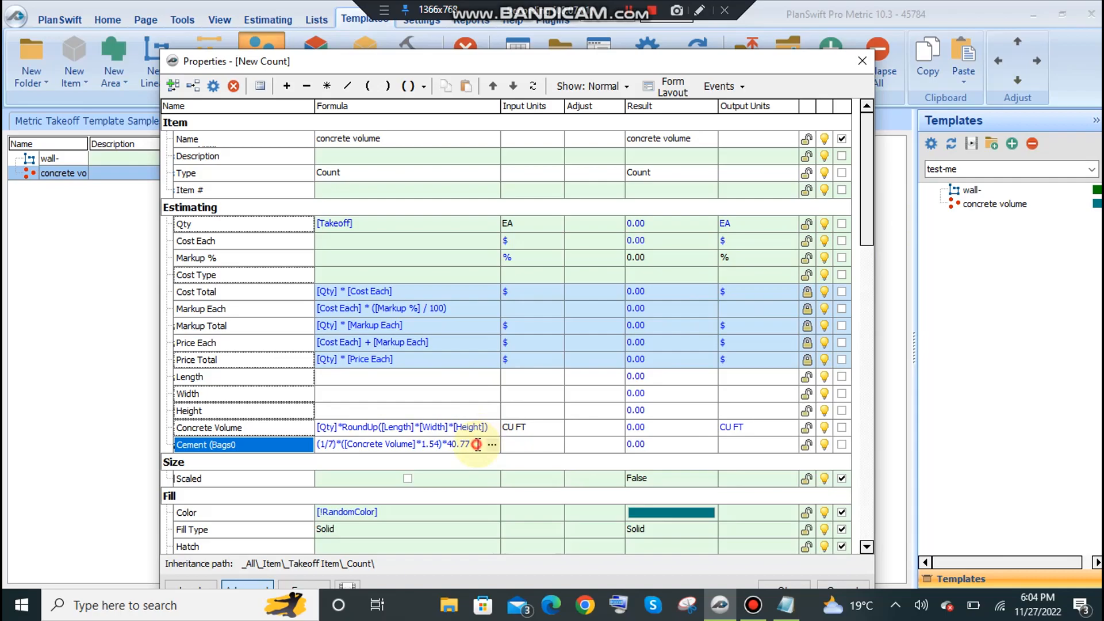
drag(476, 444, 262, 433)
click(426, 86)
click(452, 125)
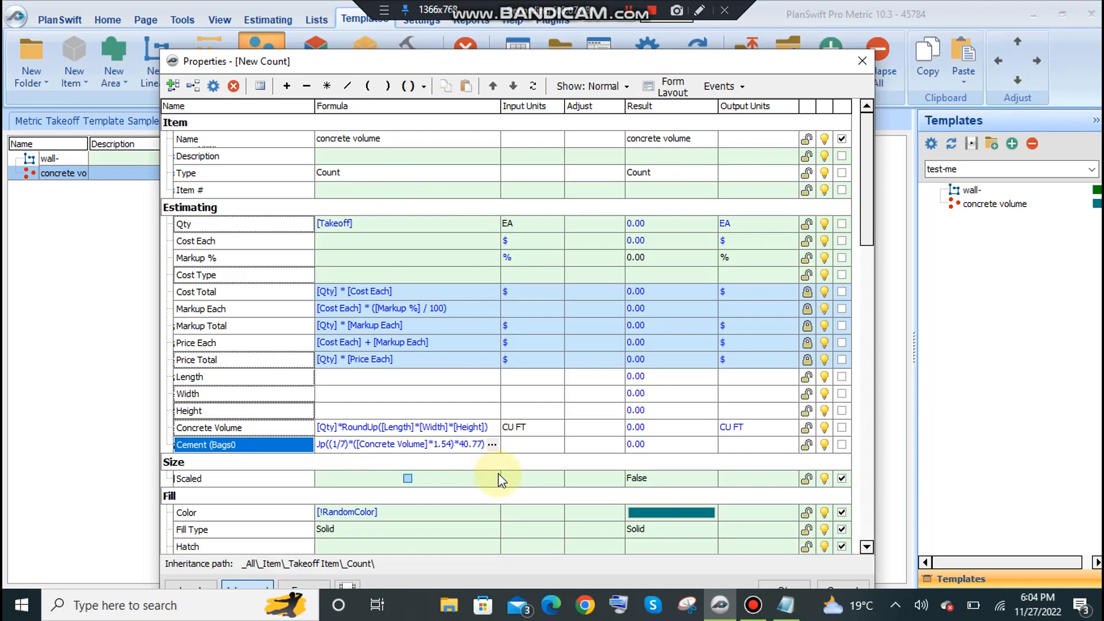
text(/50)
key(Return)
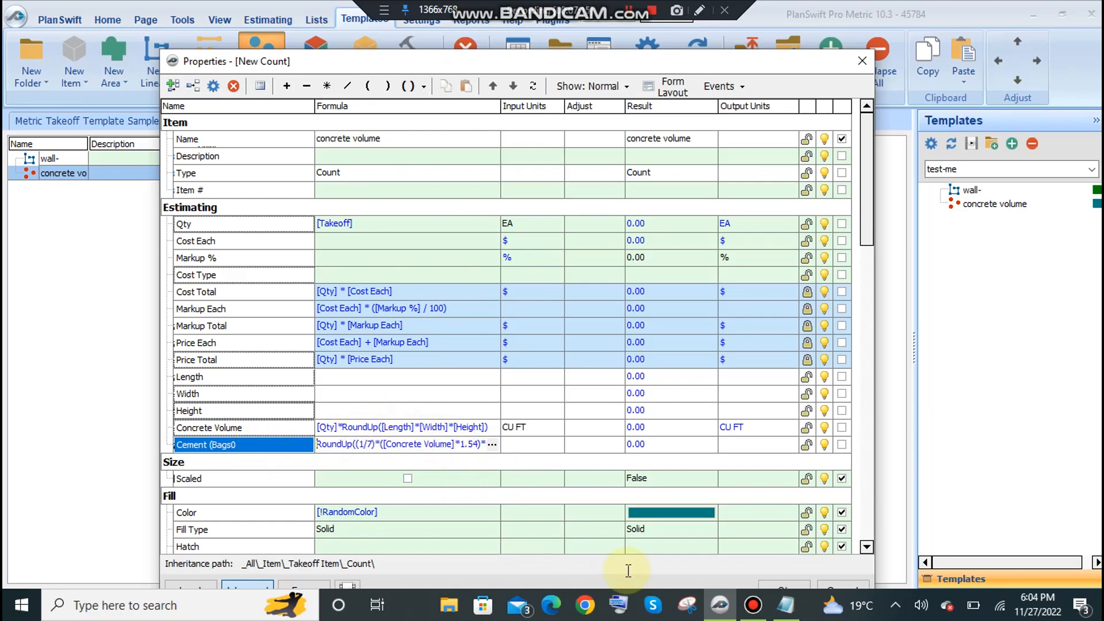
Check the sand and aggregate lines in Notepad and add Number properties named "Sand (cft)" and "Aggreagte (cft)" to the Estimating group.
click(785, 605)
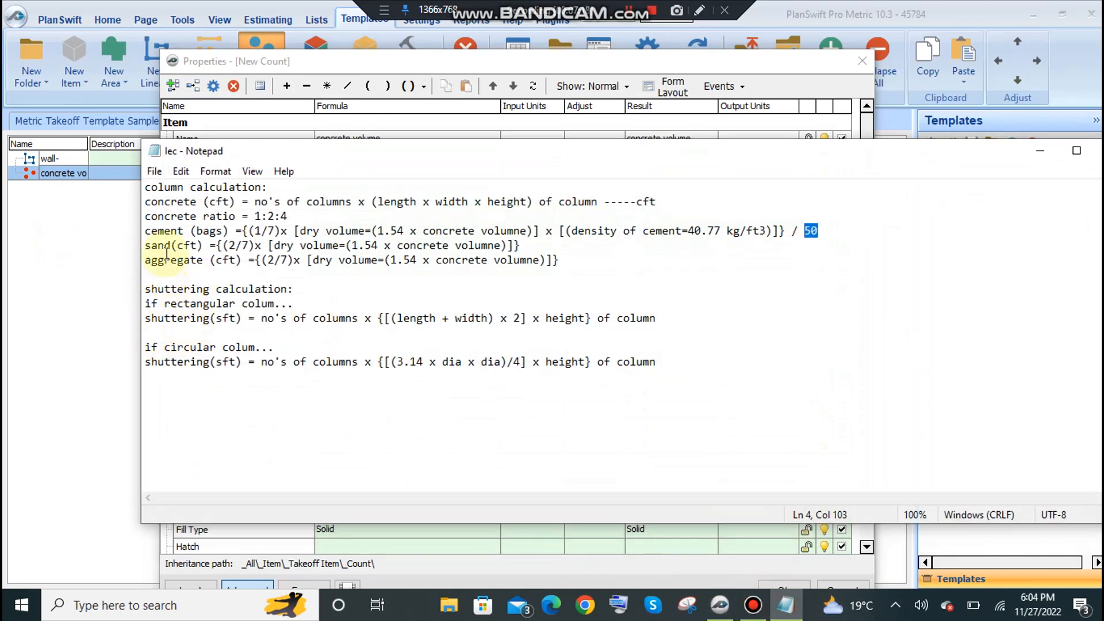
drag(145, 245, 262, 245)
drag(171, 260, 300, 259)
click(1040, 150)
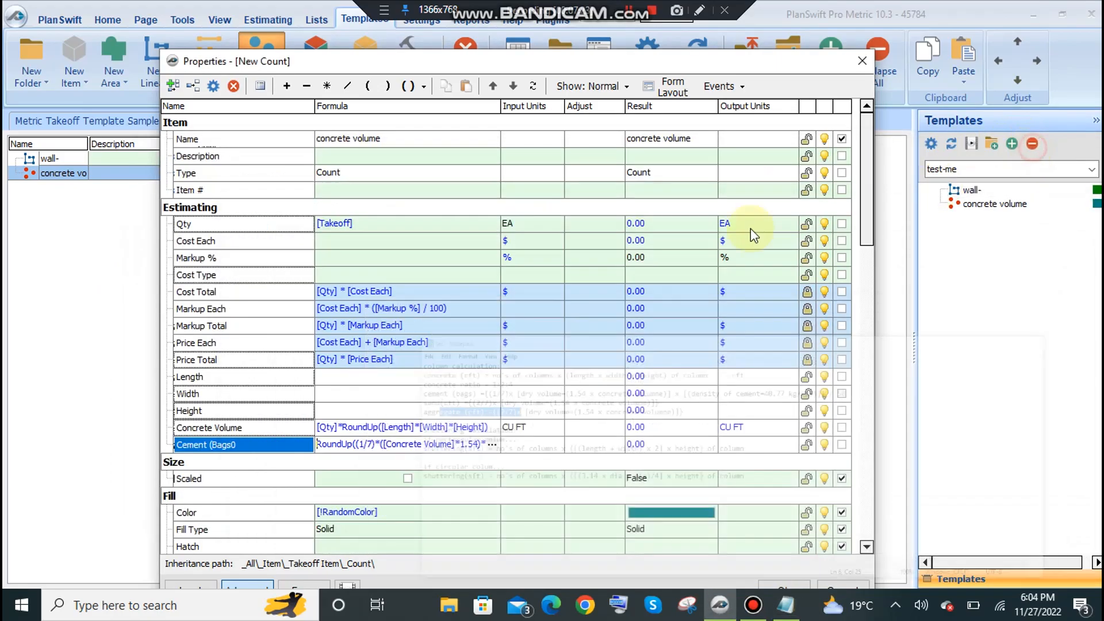
click(170, 88)
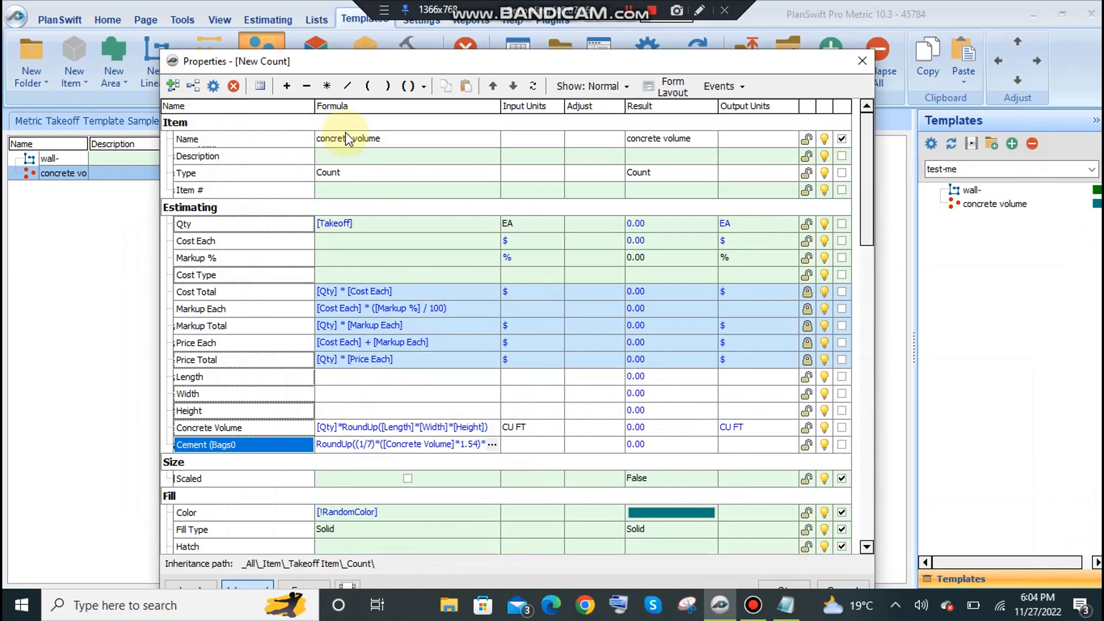
text(s)
key(BackSpace)
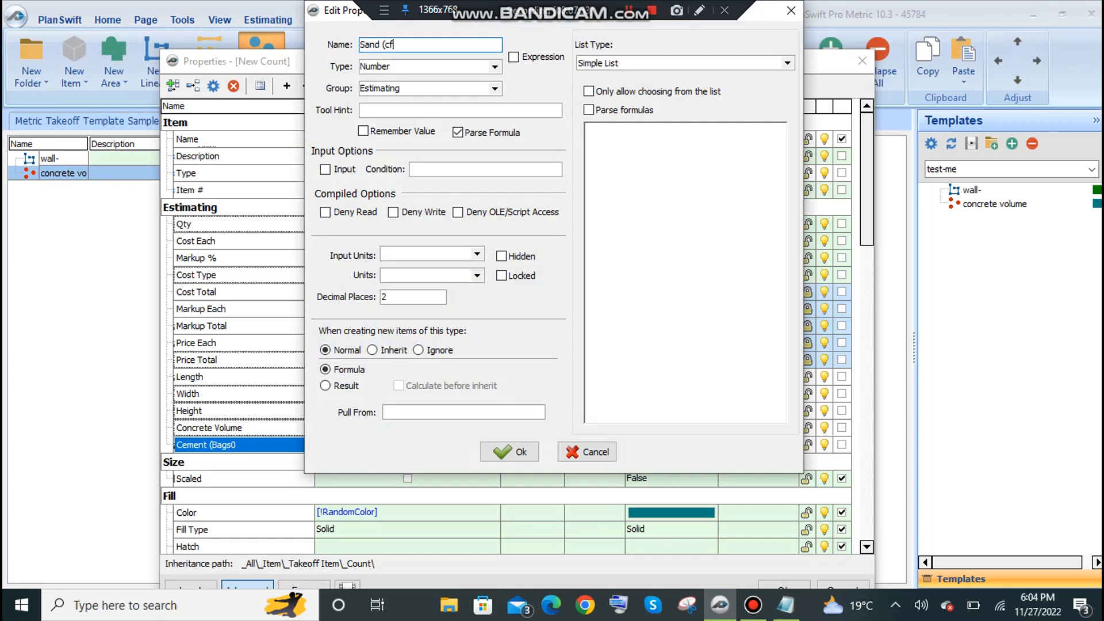
text(Sand (cft))
click(504, 451)
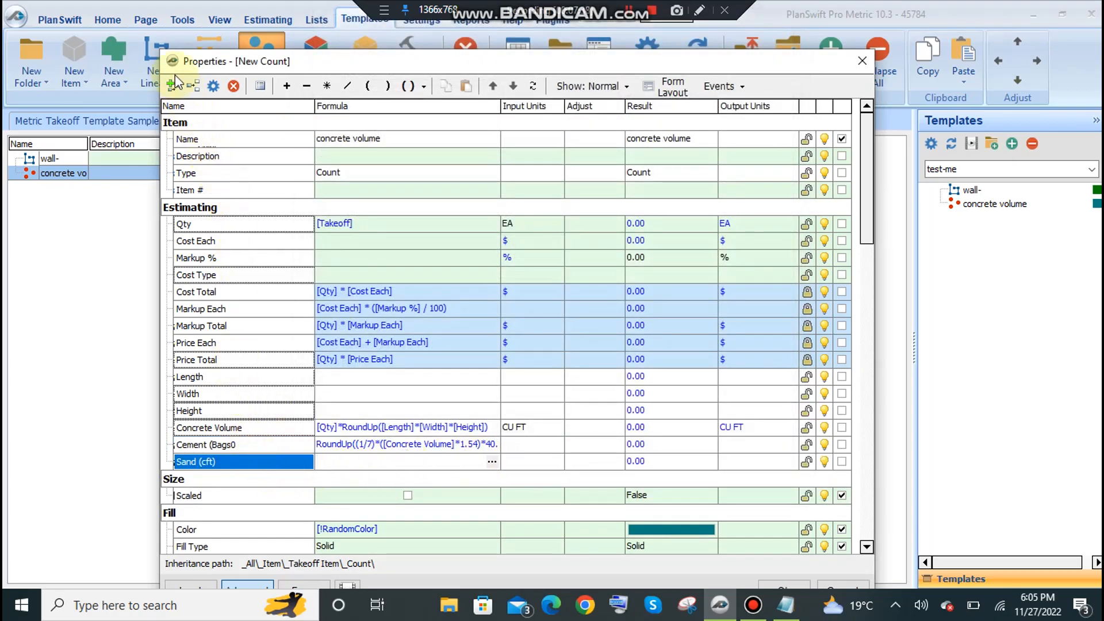
text(Aggreagte (cft)
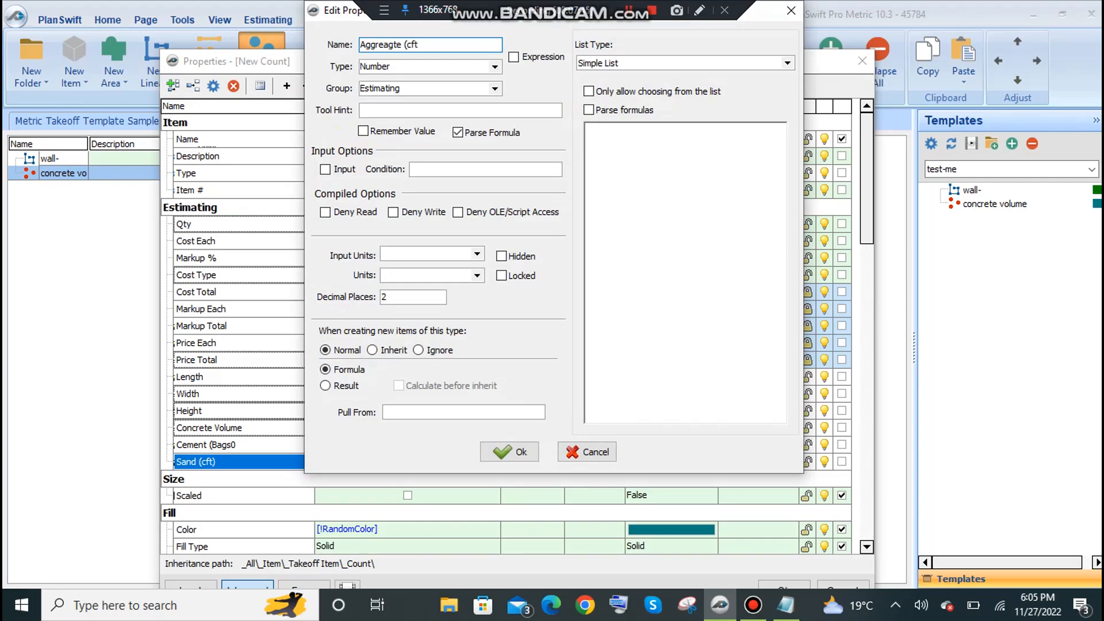
click(509, 452)
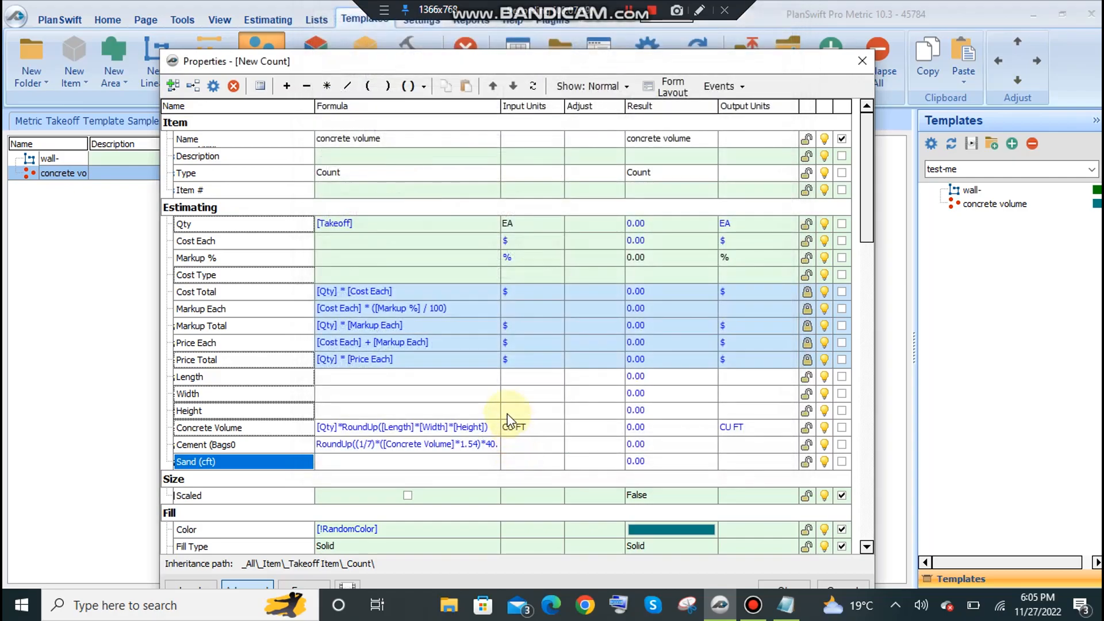
Copy the whole Cement formula without altering it and paste it into the Sand (cft) formula.
click(342, 443)
click(492, 444)
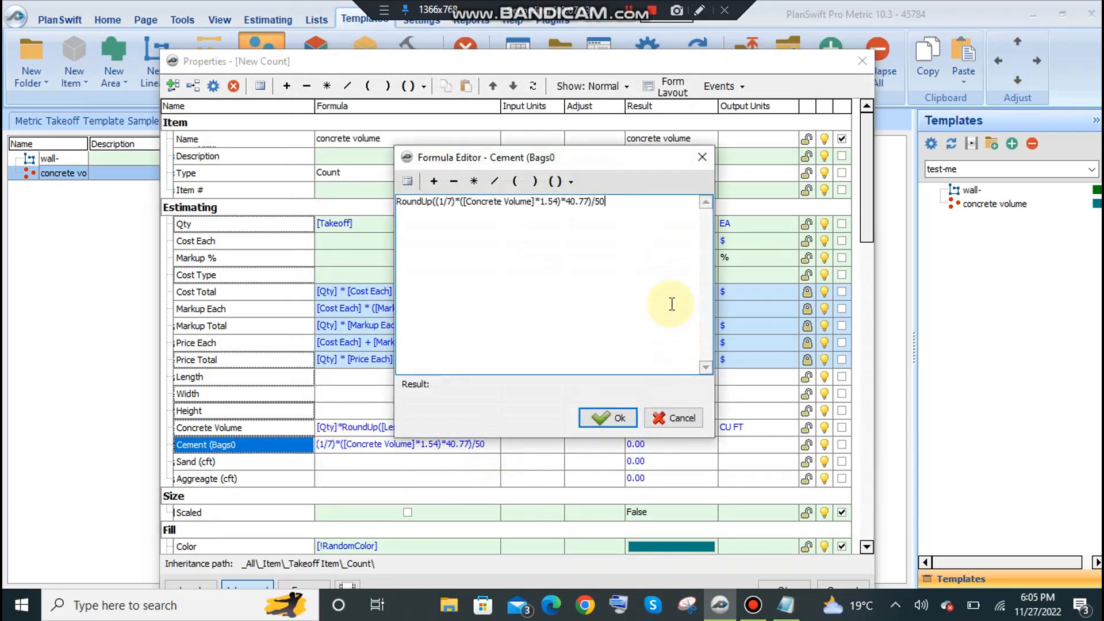
drag(621, 201, 358, 209)
key(ctrl+c)
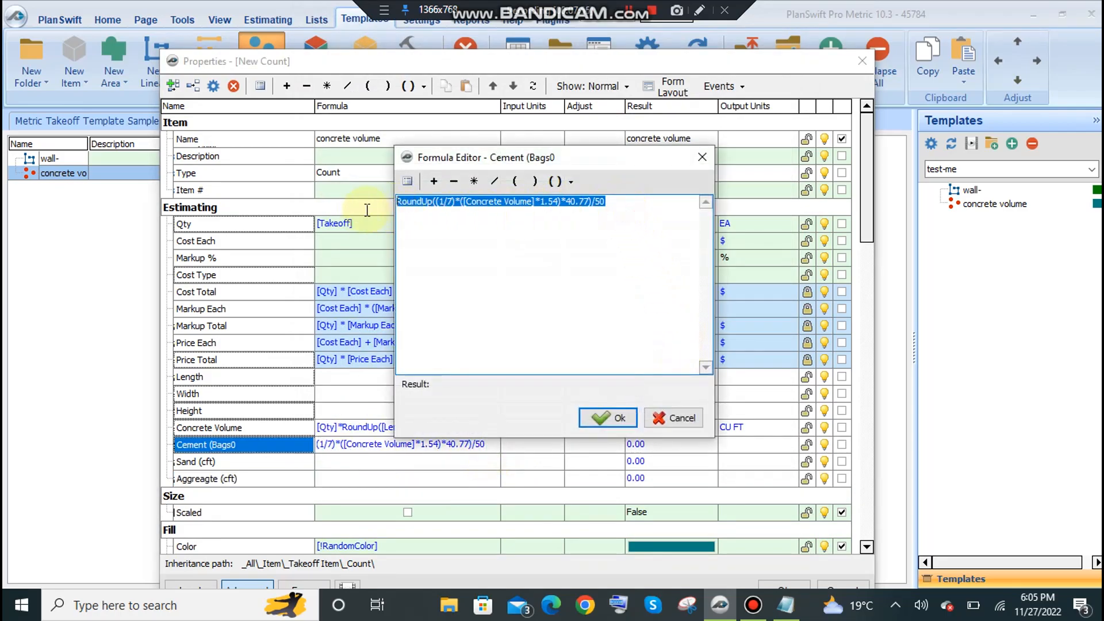
click(674, 417)
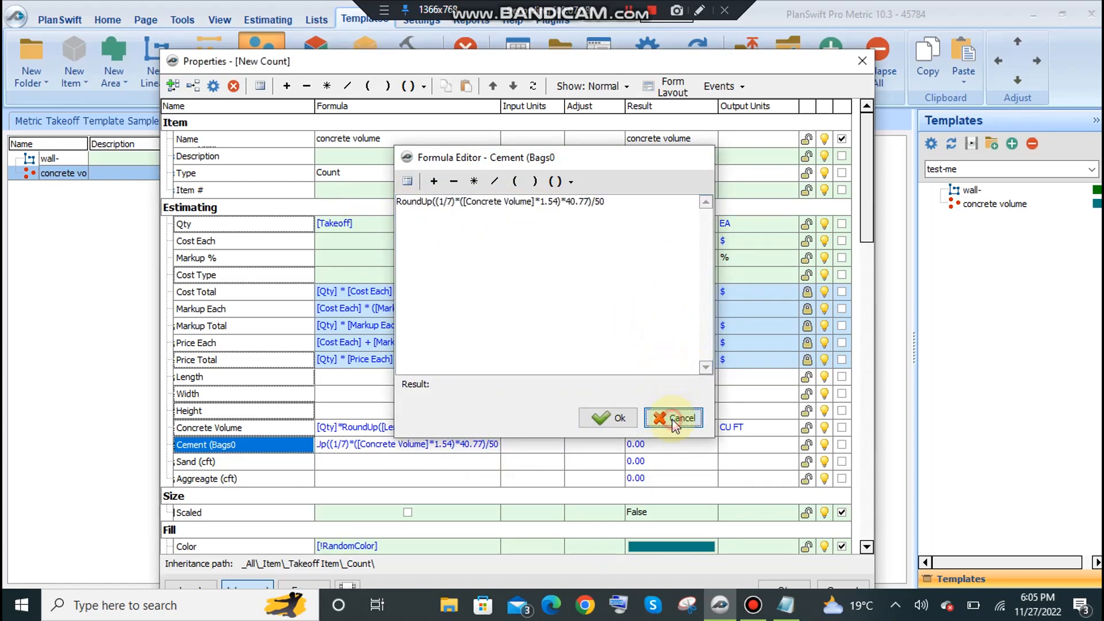
click(401, 460)
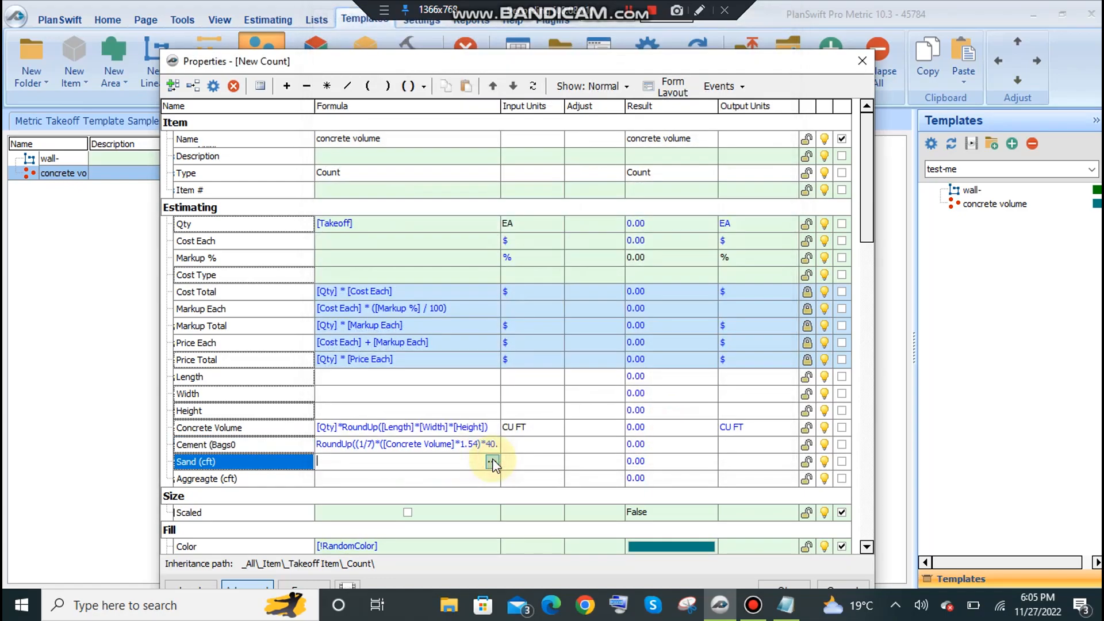
click(492, 461)
key(ctrl+v)
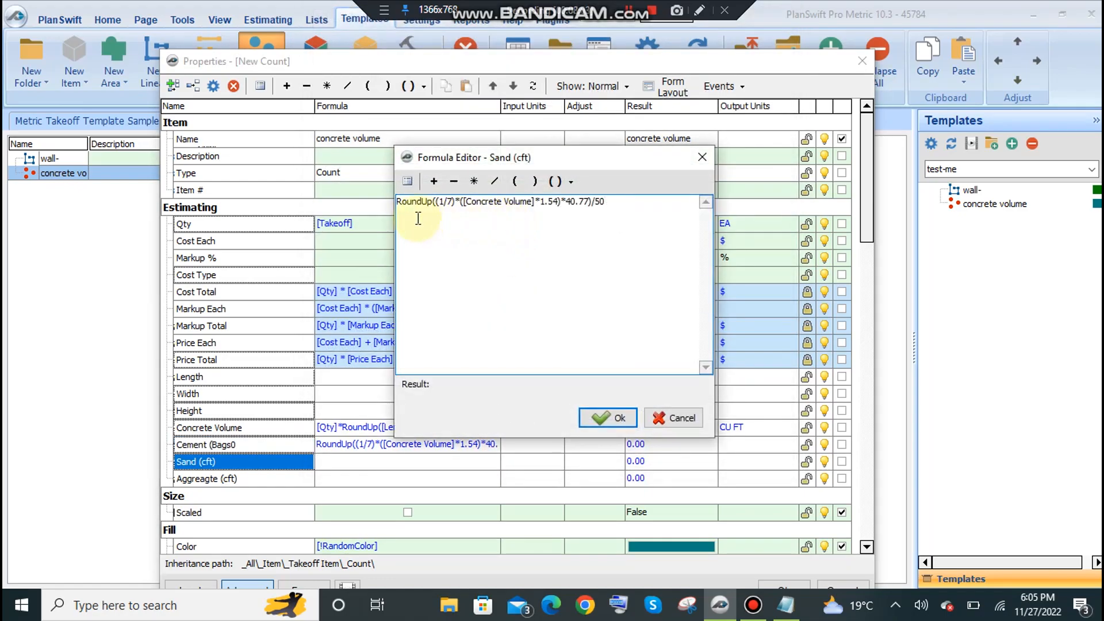
Adapt the pasted Sand (cft) formula to RoundUp((2/7)*([Concrete Volume]*1.54) by changing the ratio and removing the density and divisor terms.
click(442, 202)
key(BackSpace)
text(2)
drag(608, 201, 561, 202)
key(BackSpace)
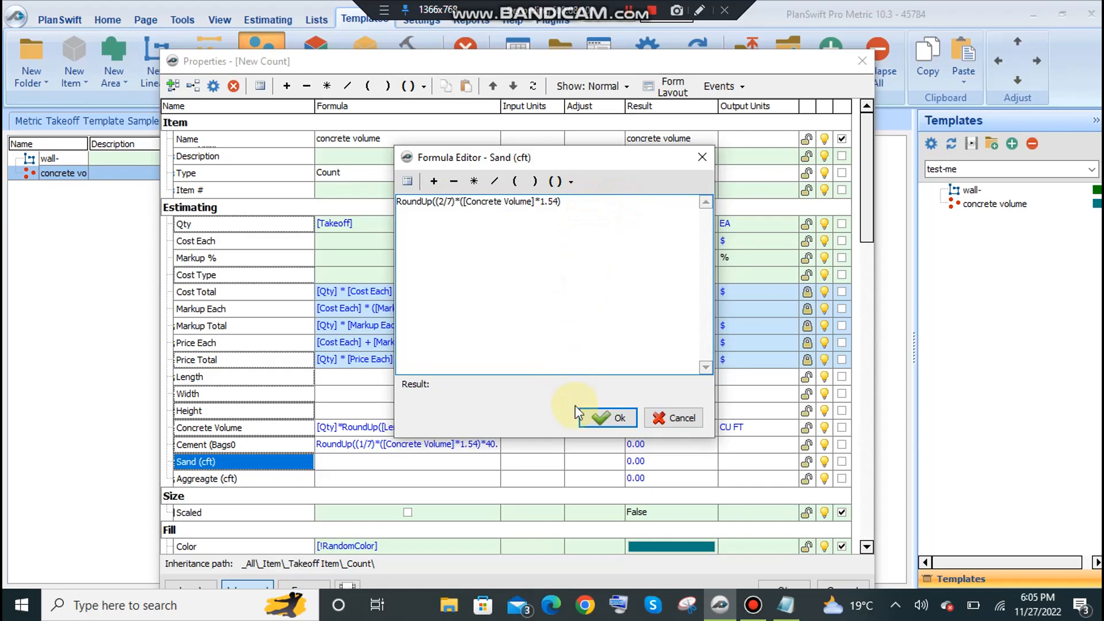
click(604, 421)
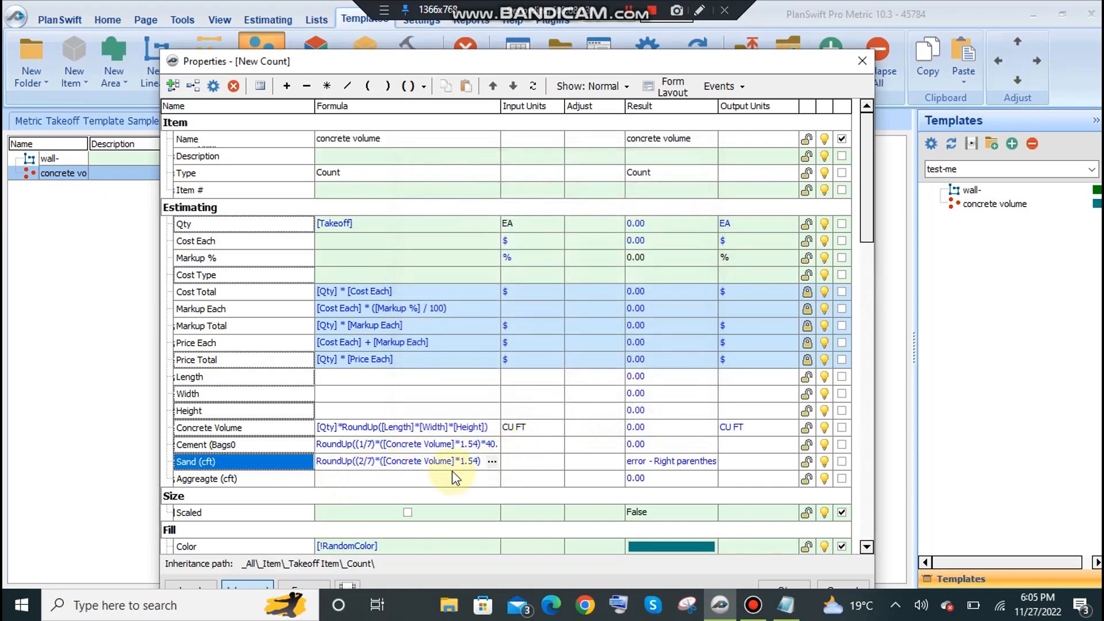
Copy the Sand (cft) formula and paste it into the Aggreagte (cft) formula.
click(492, 461)
drag(562, 202, 382, 205)
key(ctrl+c)
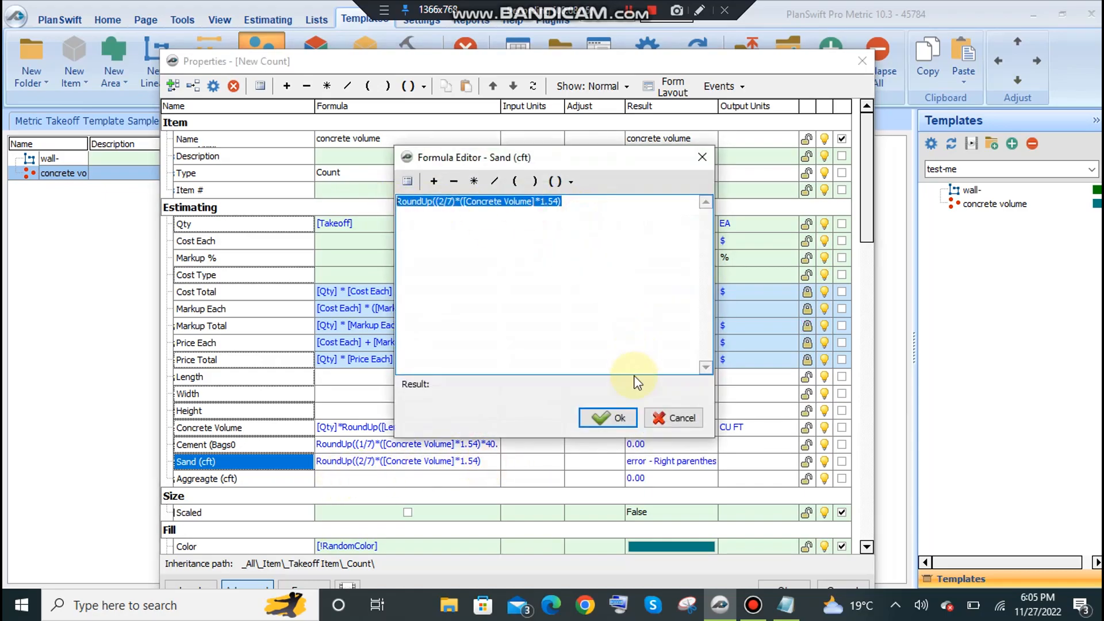
click(608, 418)
click(350, 477)
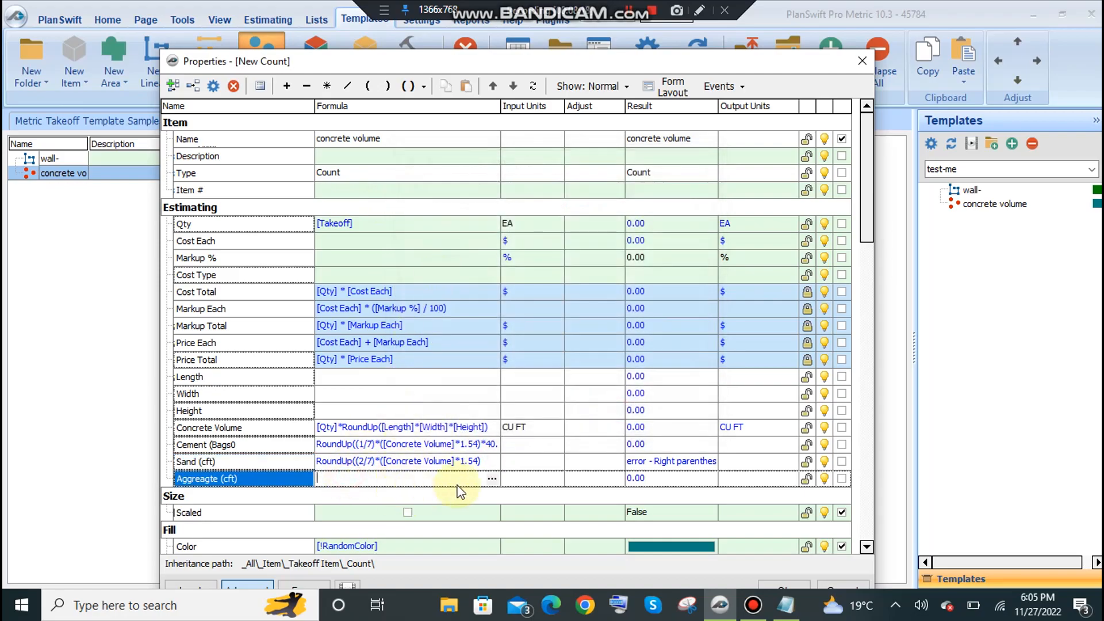
click(492, 478)
key(ctrl+v)
Change the ratio in the Aggreagte (cft) formula to 4/7 and accept the formula.
click(439, 203)
key(BackSpace)
text(()
key(Delete)
text(4)
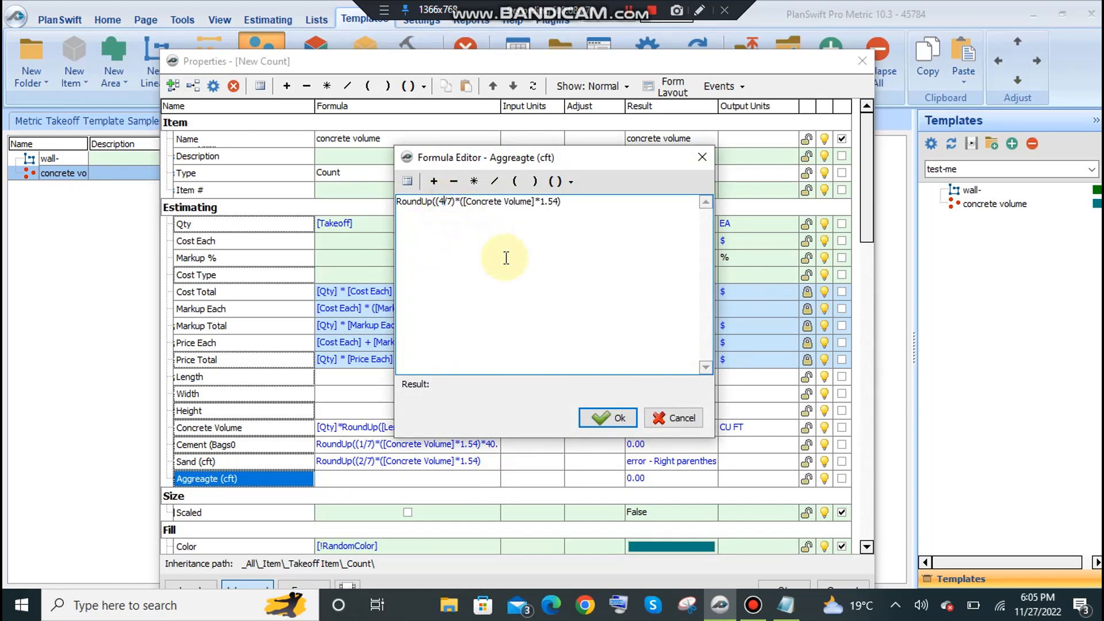
click(611, 419)
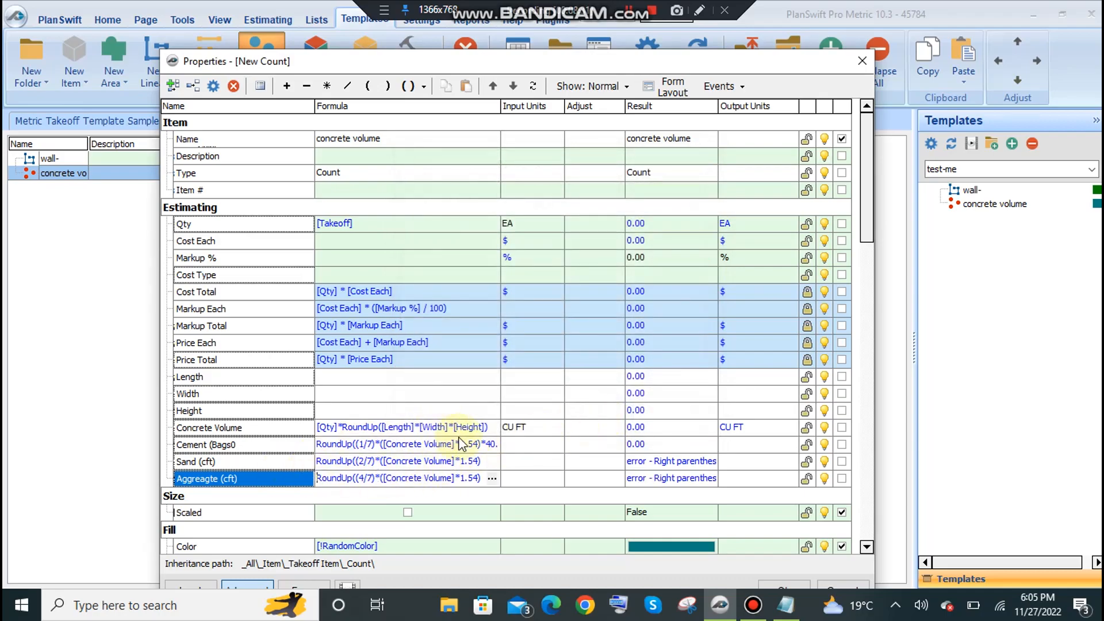
Set the input units of the Cement property to EA.
click(532, 460)
click(527, 427)
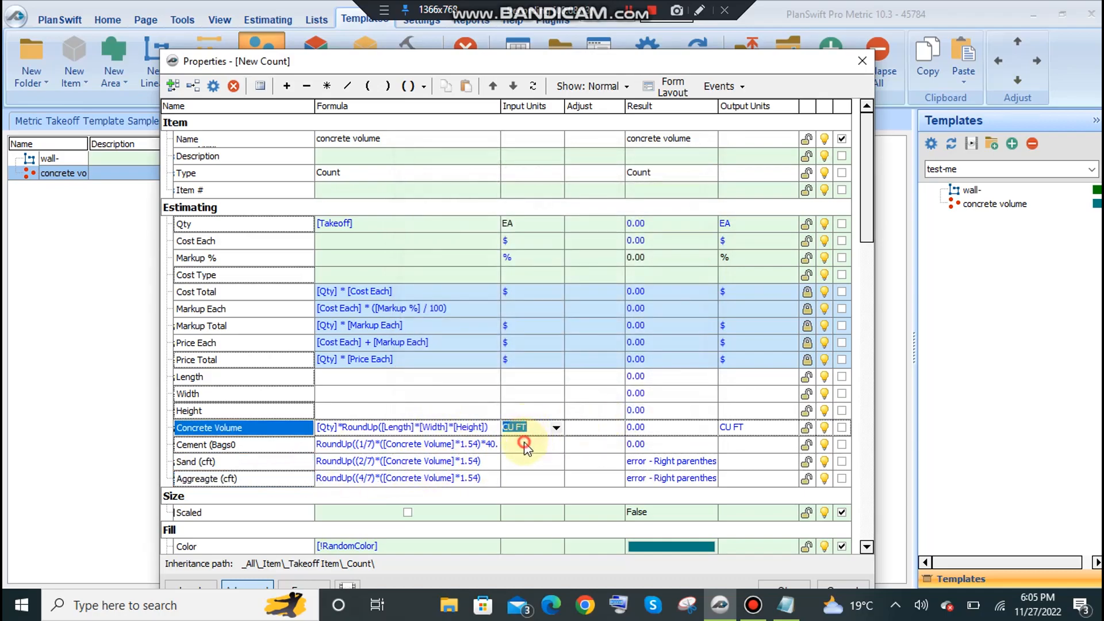
click(525, 443)
click(557, 444)
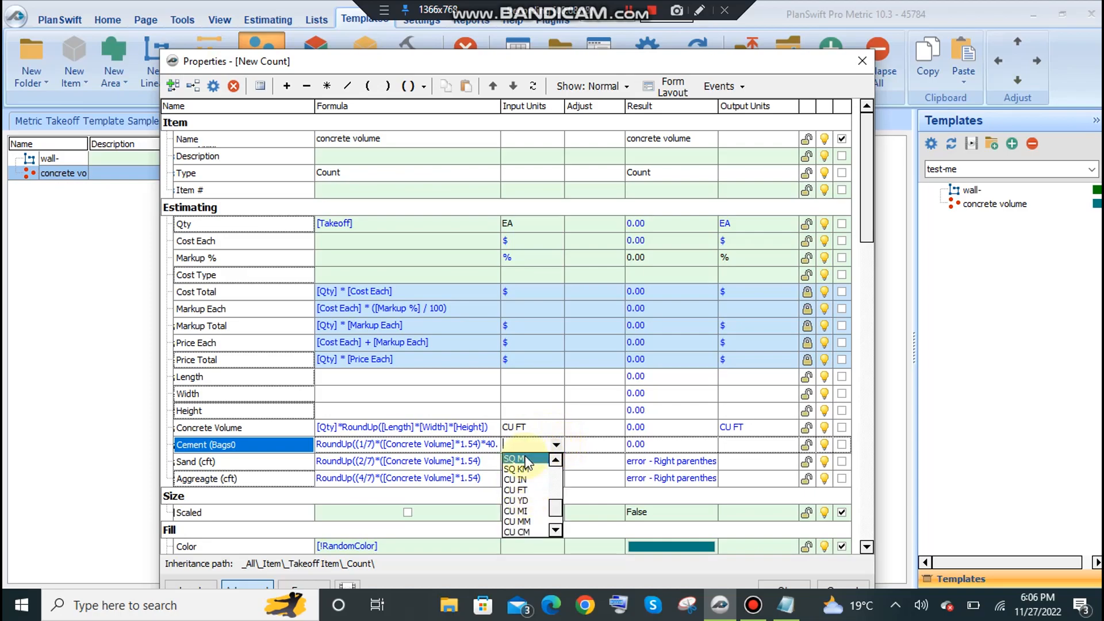
text(e)
click(523, 454)
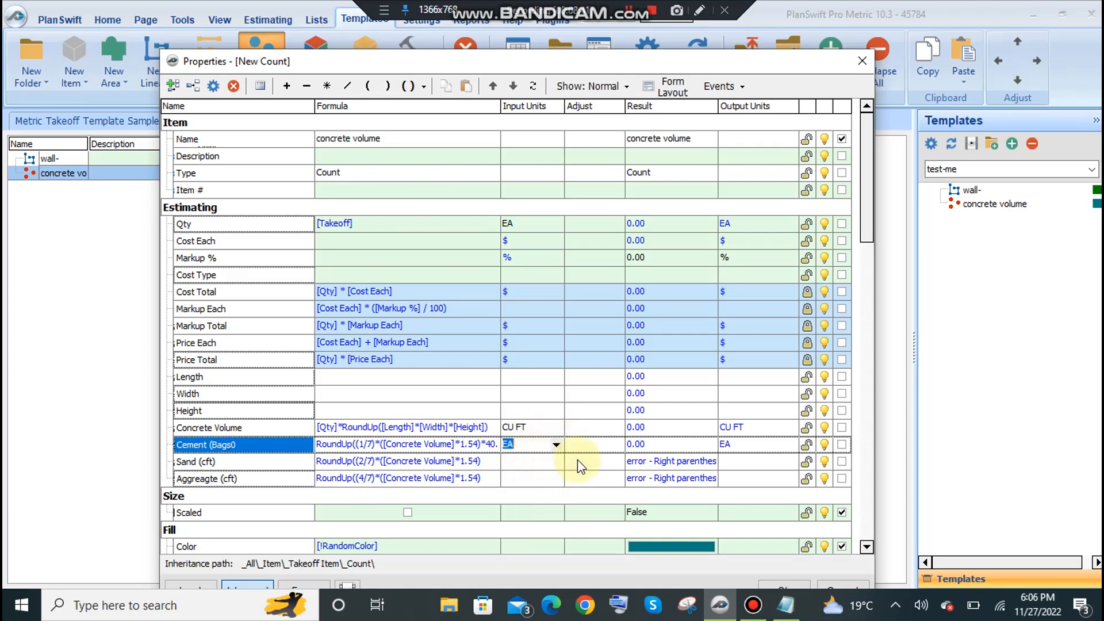
Set the input units of the Sand (cft) property to CU FT.
click(549, 461)
click(554, 465)
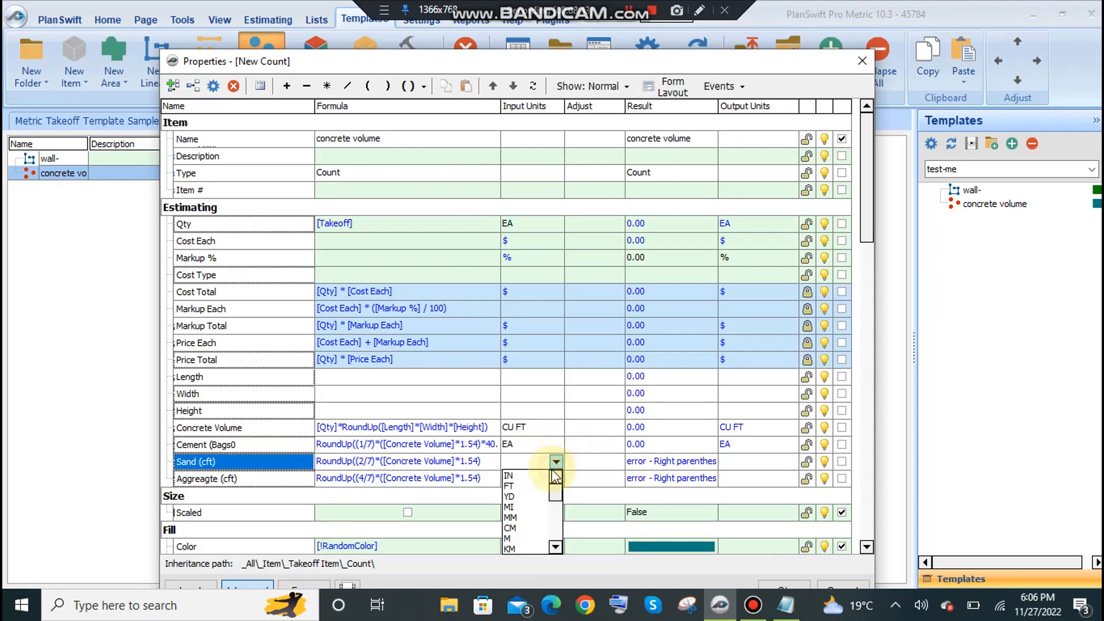
text(cu)
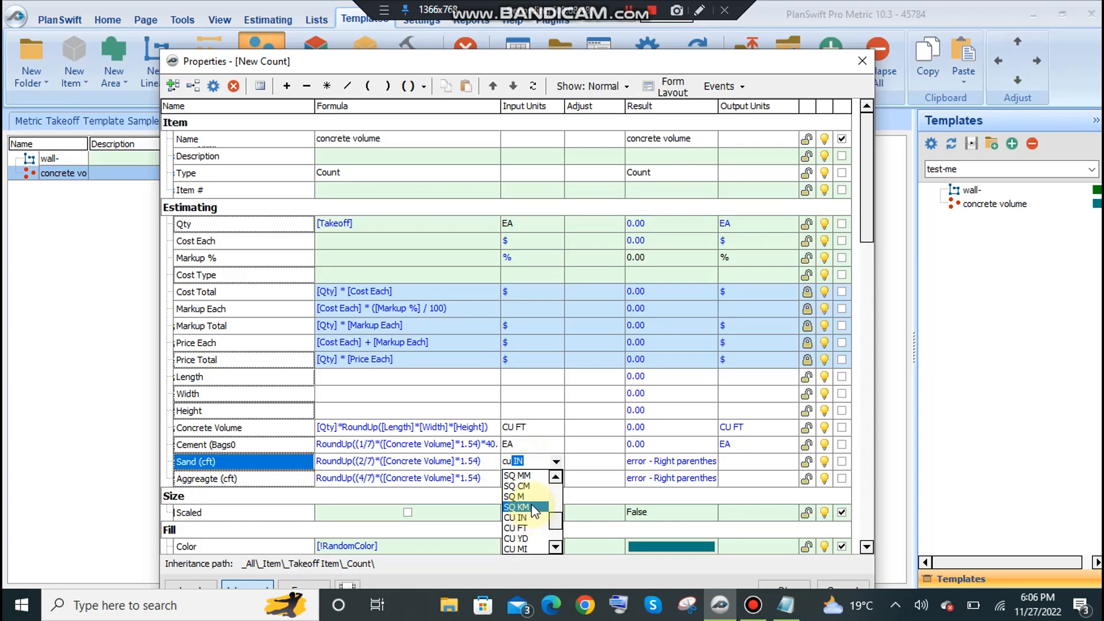
text(f)
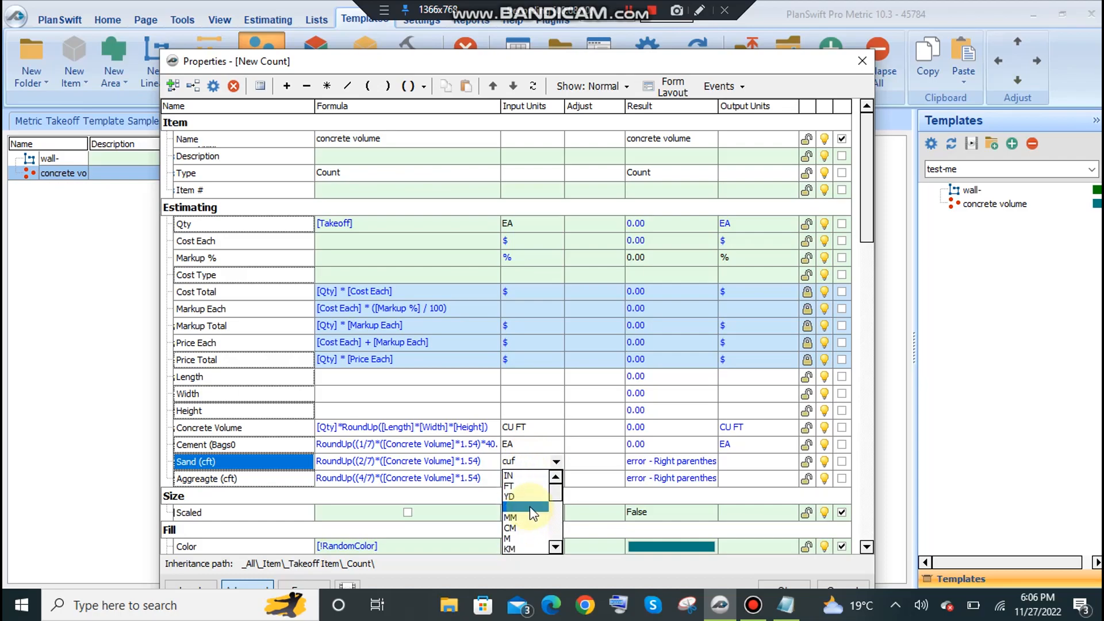
text(t)
key(Return)
text(c)
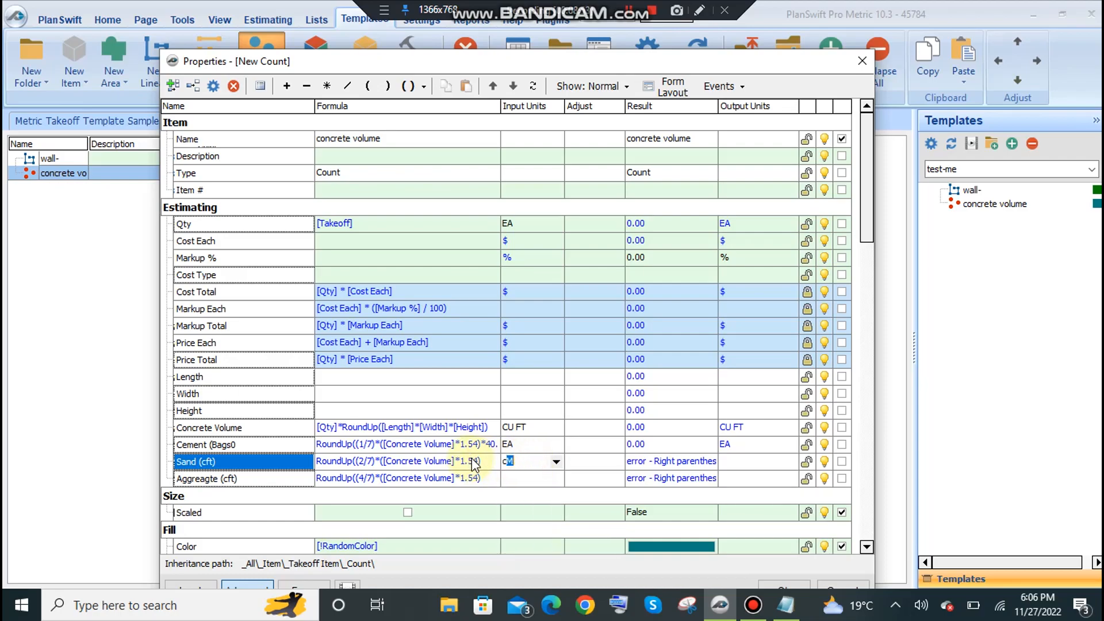
text(uIN)
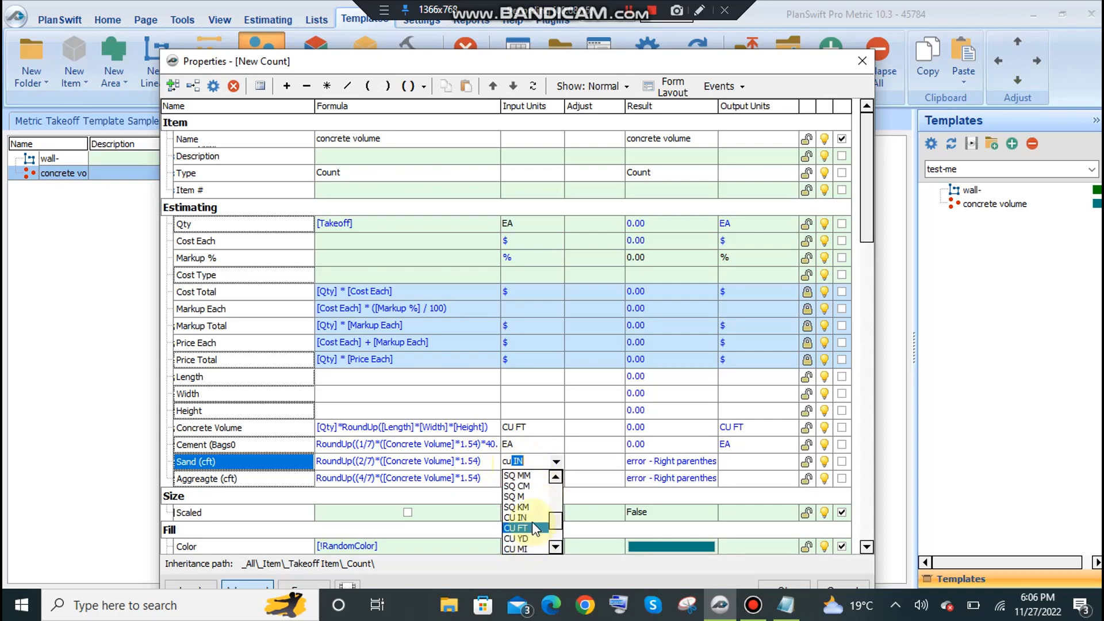
click(534, 527)
Set the input units of the Aggreagte (cft) property to CU FT.
click(539, 478)
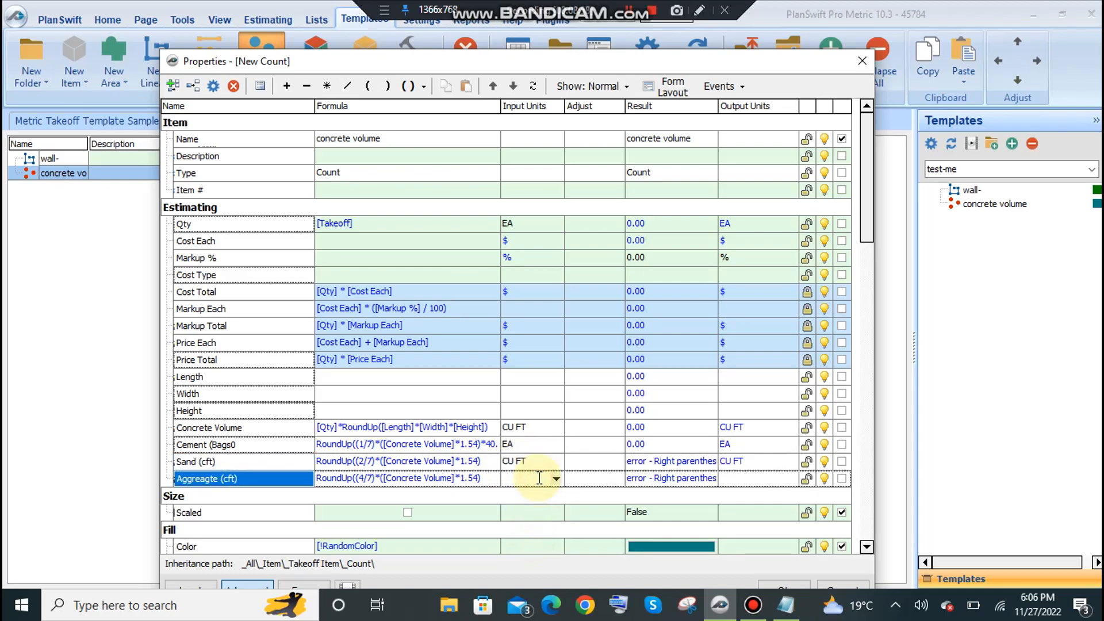
text(cu IN)
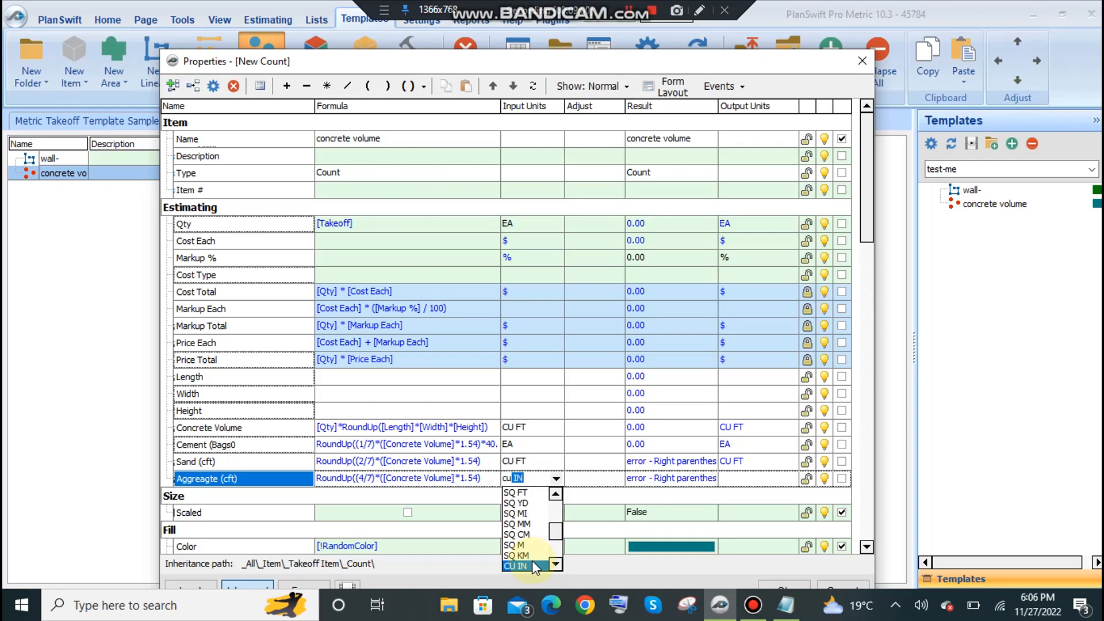
click(533, 561)
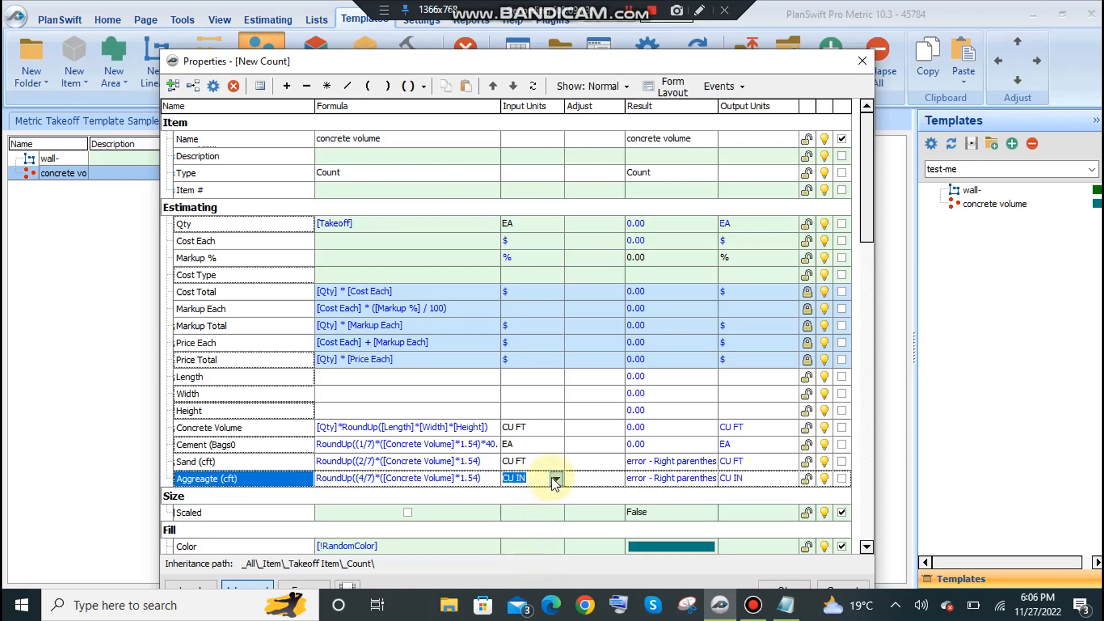
click(555, 480)
click(530, 547)
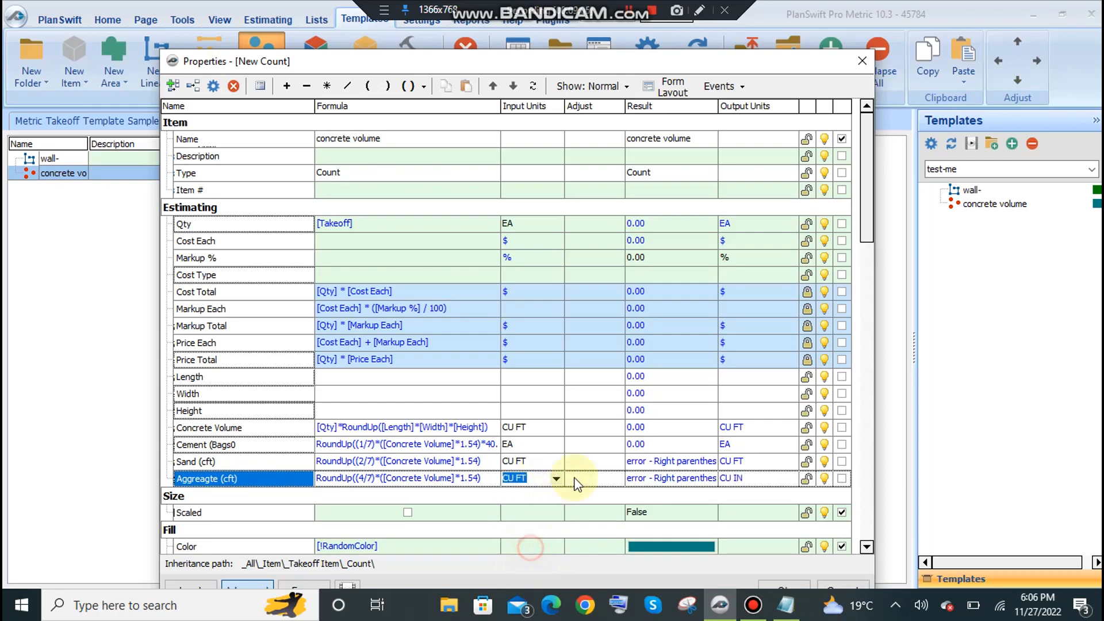
Enter "-" as the Adjust value of the Cement property.
click(582, 445)
text(-)
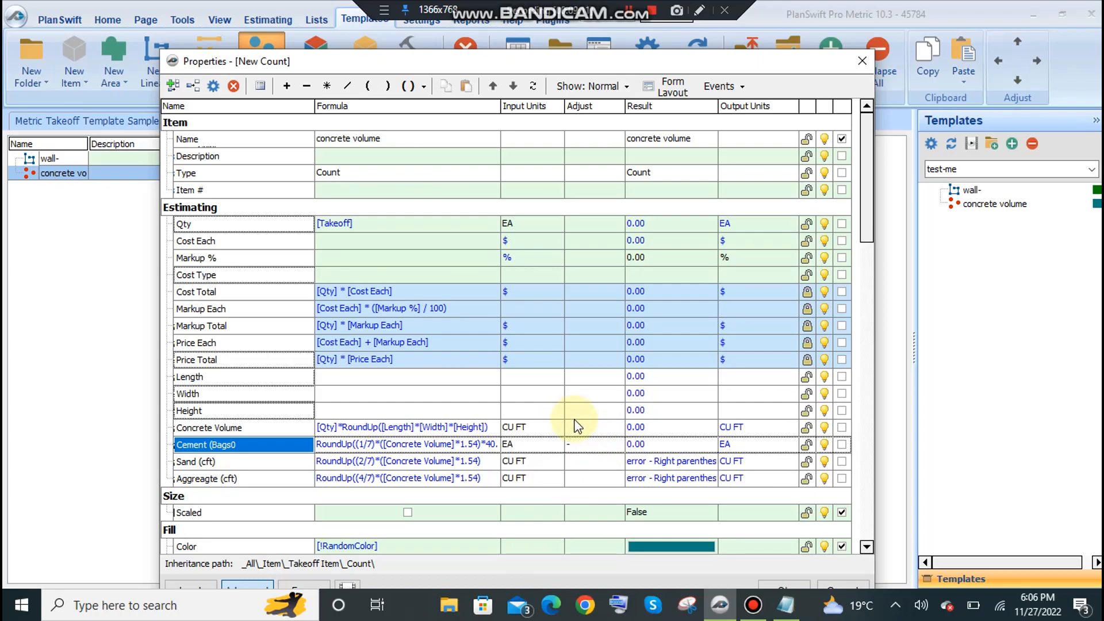